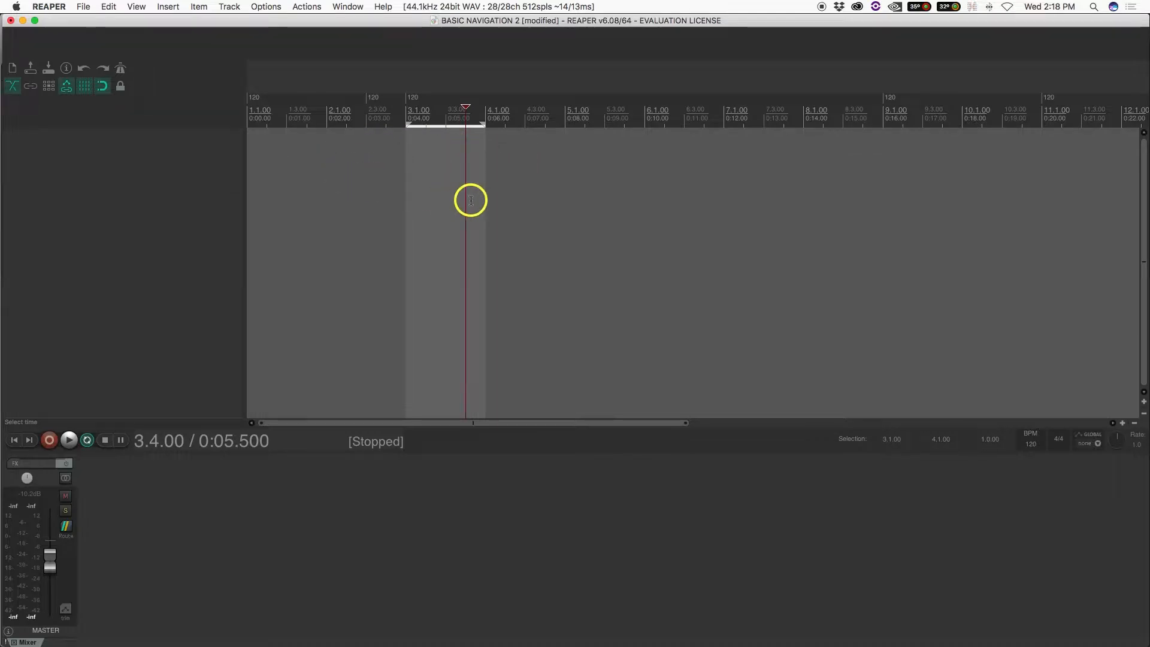
Look along the empty timeline to about bar 30 and return to its beginning
{"action": "scroll", "coordinate": [397, 254], "scroll_direction": "up", "scroll_amount": 1}
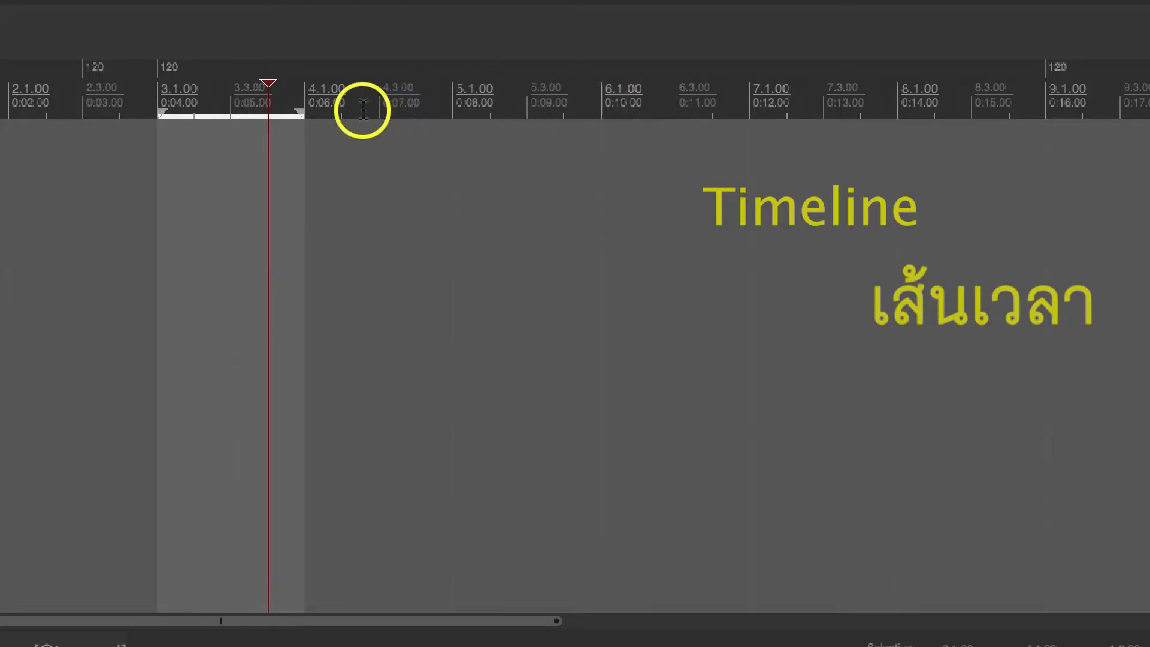
{"action": "scroll", "coordinate": [363, 111], "scroll_direction": "right", "scroll_amount": 10}
{"action": "scroll", "coordinate": [363, 110], "scroll_direction": "right", "scroll_amount": 15}
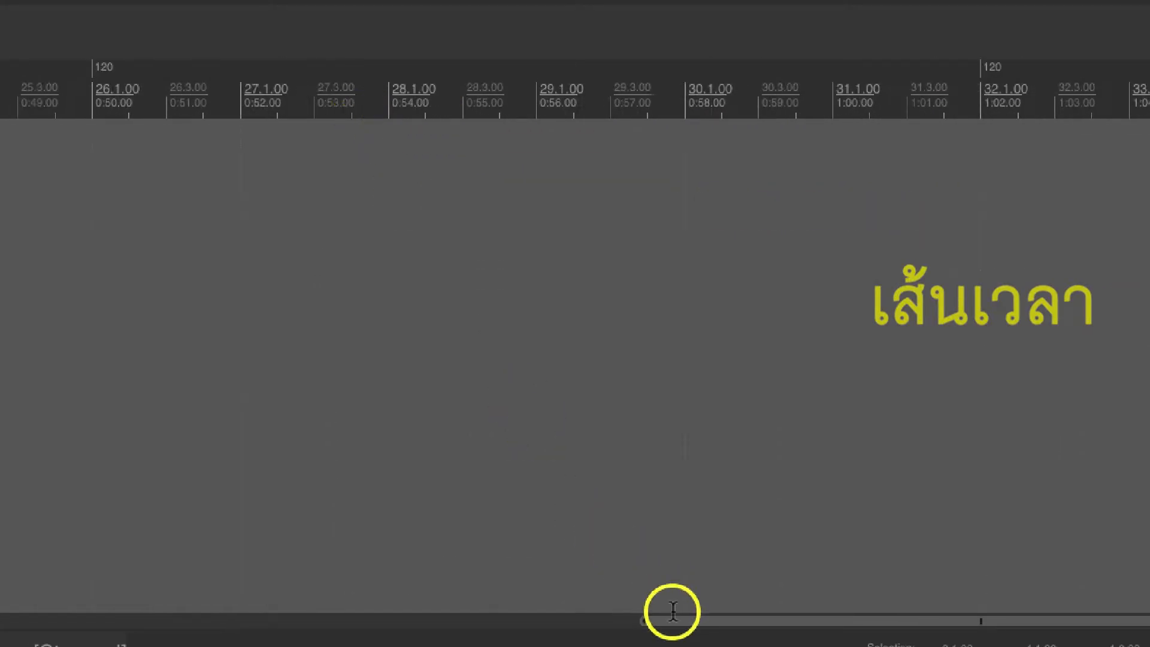
{"action": "left_click_drag", "start_coordinate": [673, 622], "coordinate": [7, 596]}
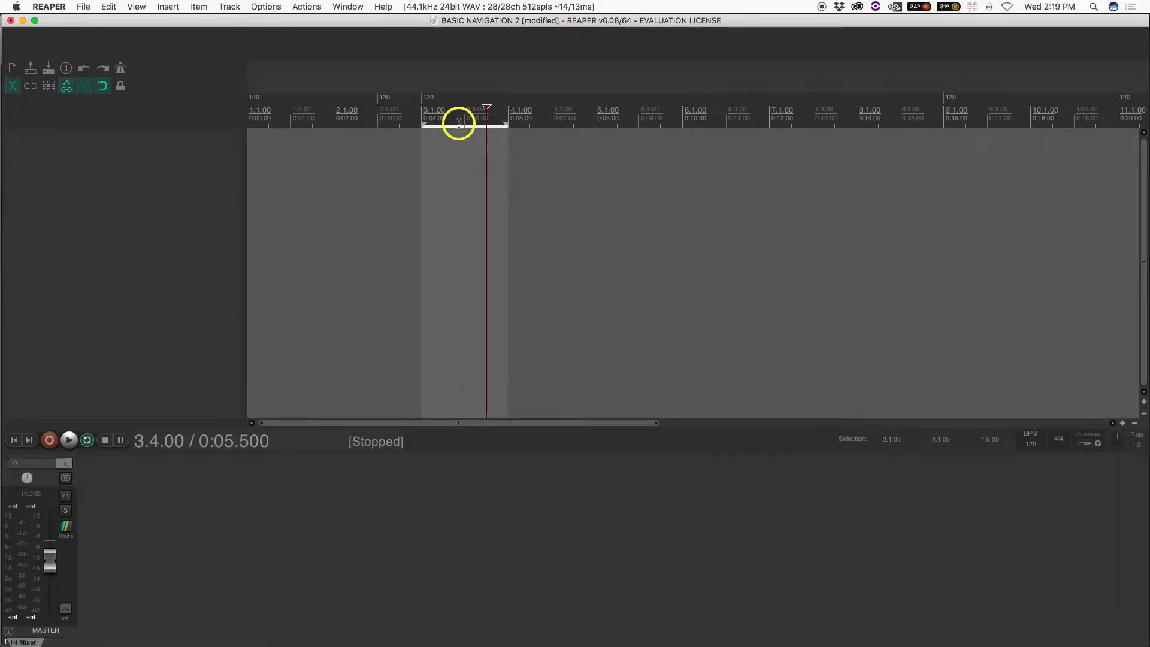
Switch to Finder and import DRUMS 1.aif from the LOOPS 120 folder into the REAPER project as a new track starting at bar 2
{"action": "key", "text": "super+Tab"}
{"action": "key", "text": "super+Tab"}
{"action": "key", "text": "super+Tab"}
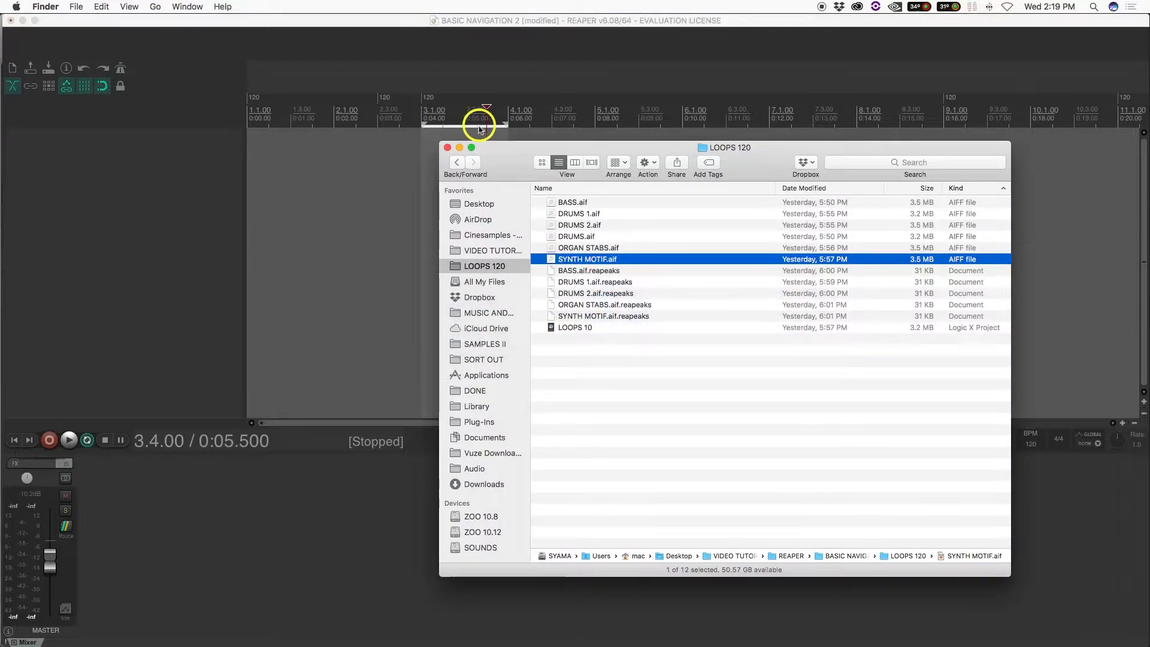
{"action": "left_click_drag", "start_coordinate": [514, 143], "coordinate": [634, 37]}
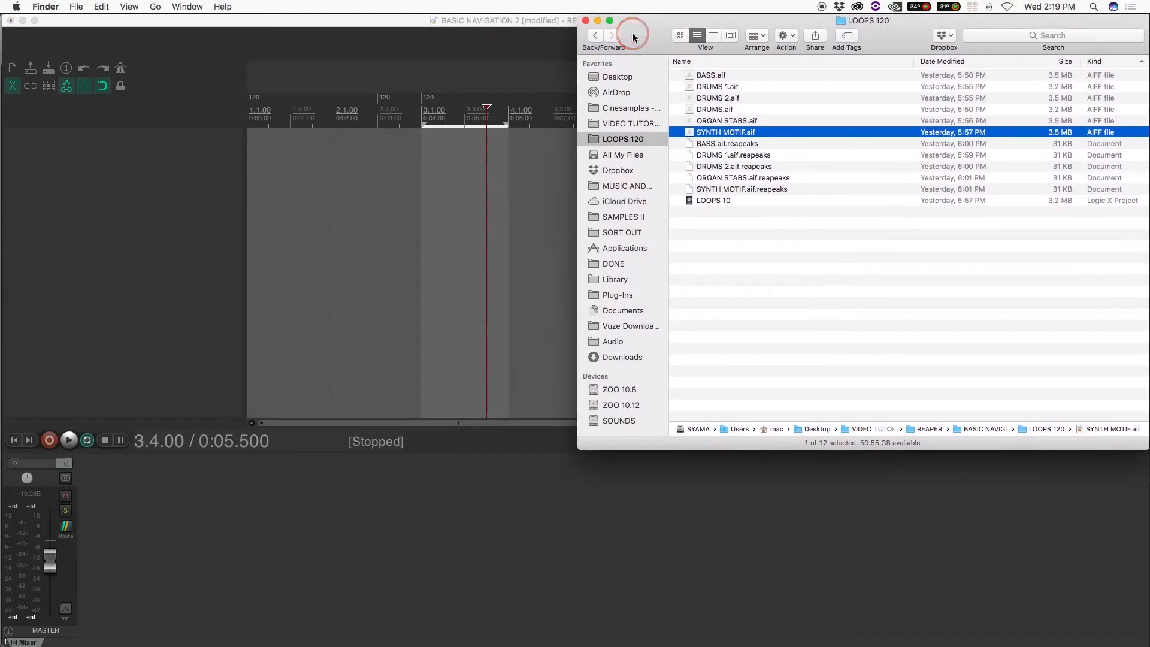
{"action": "left_click", "coordinate": [706, 76]}
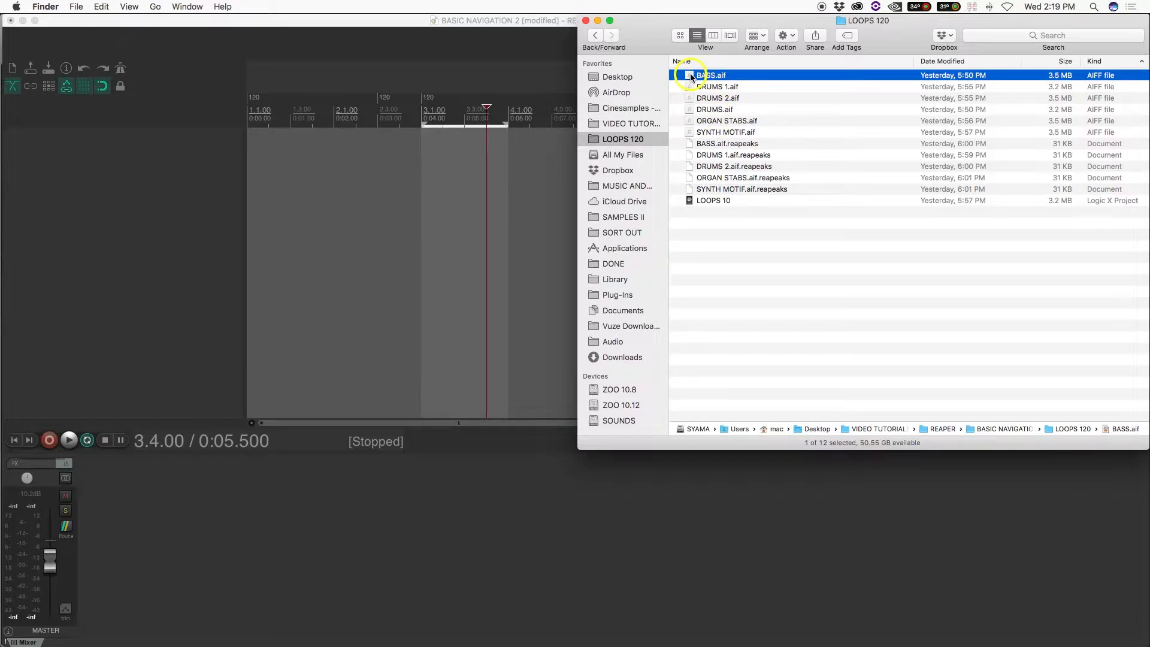
{"action": "left_click", "coordinate": [697, 87]}
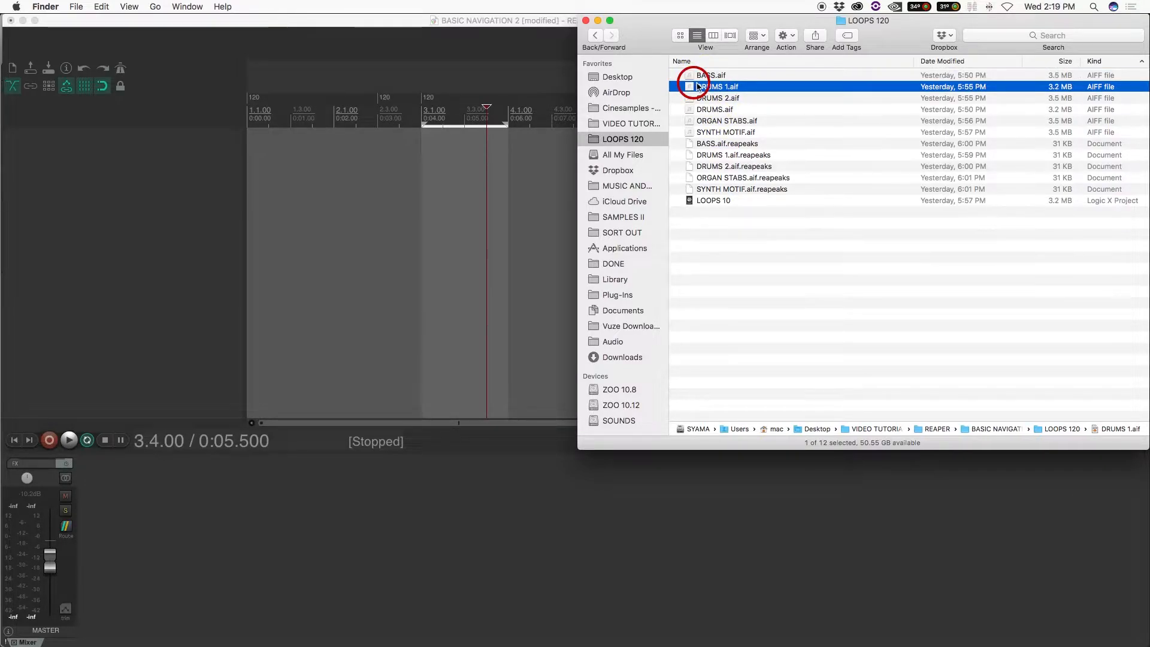
{"action": "left_click_drag", "start_coordinate": [690, 85], "coordinate": [337, 146]}
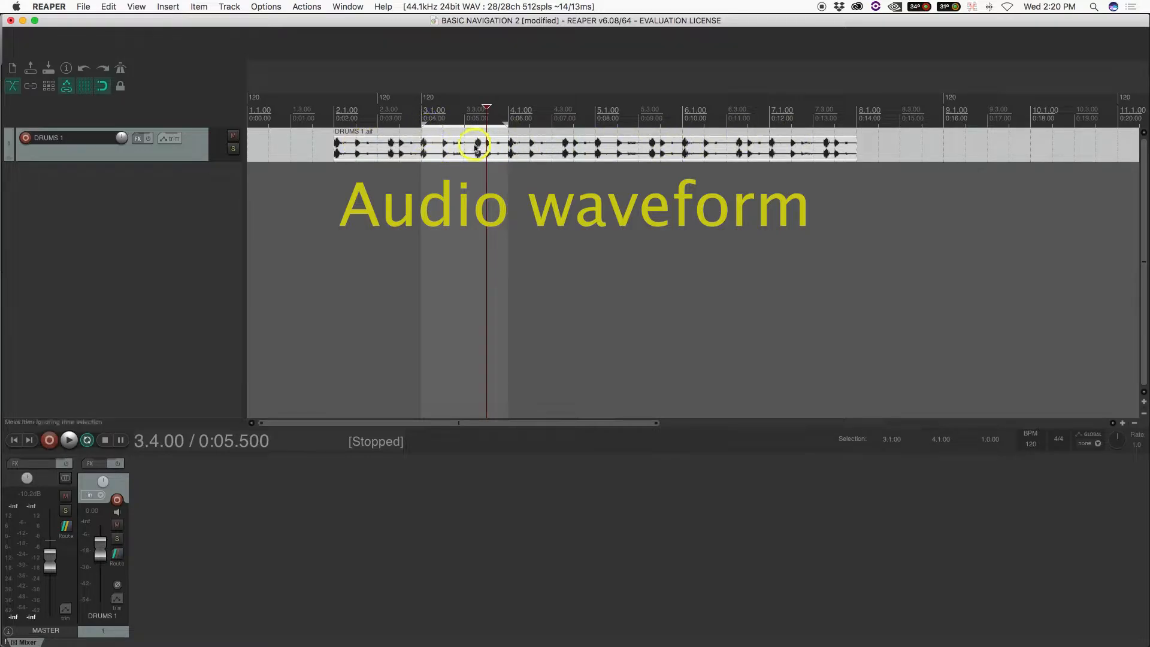
Examine the DRUMS 1 waveform at wider and closer horizontal zoom levels along the timeline
{"action": "scroll", "coordinate": [471, 150], "scroll_direction": "down", "scroll_amount": 5}
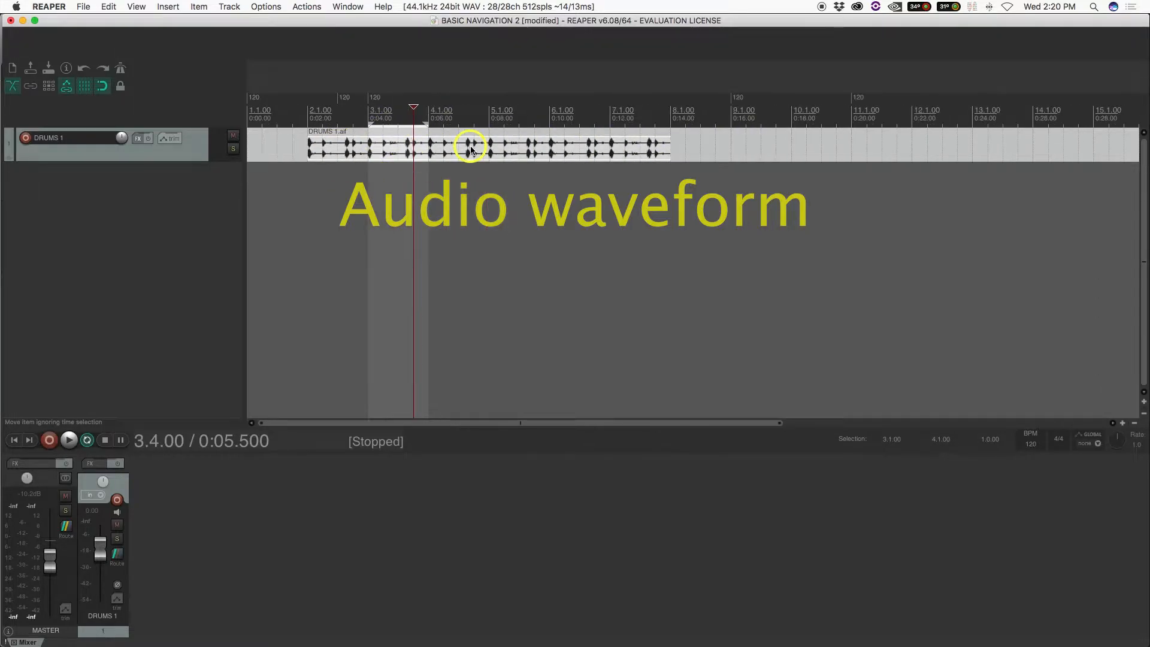
{"action": "scroll", "coordinate": [471, 150], "scroll_direction": "up", "scroll_amount": 6}
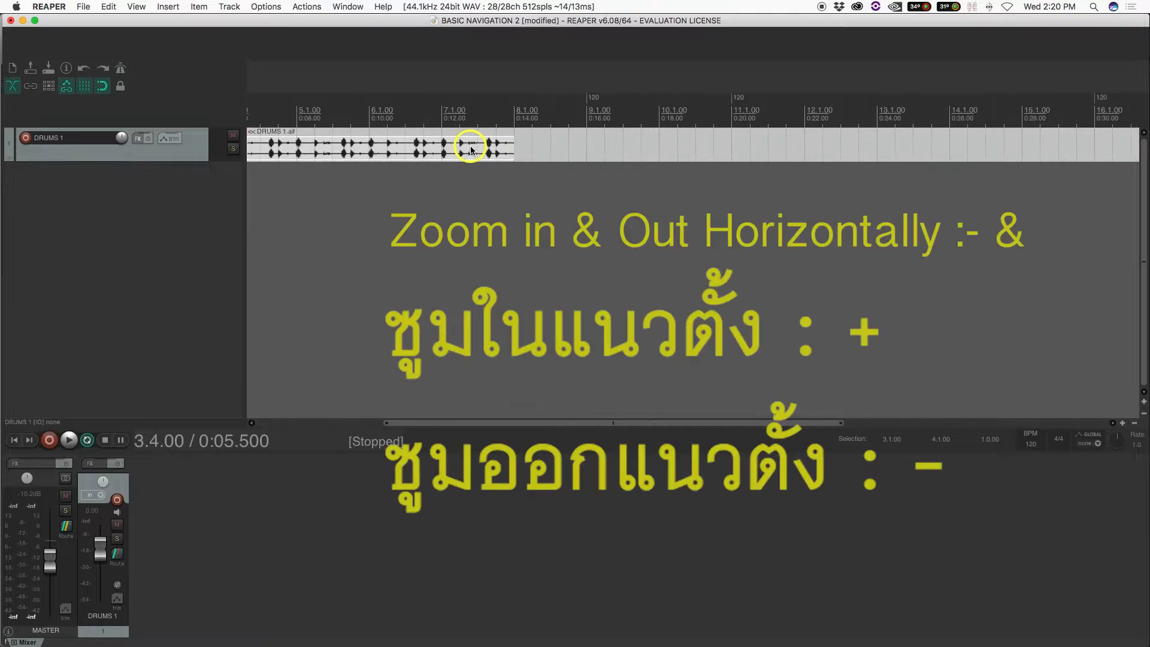
{"action": "scroll", "coordinate": [471, 150], "scroll_direction": "left", "scroll_amount": 8}
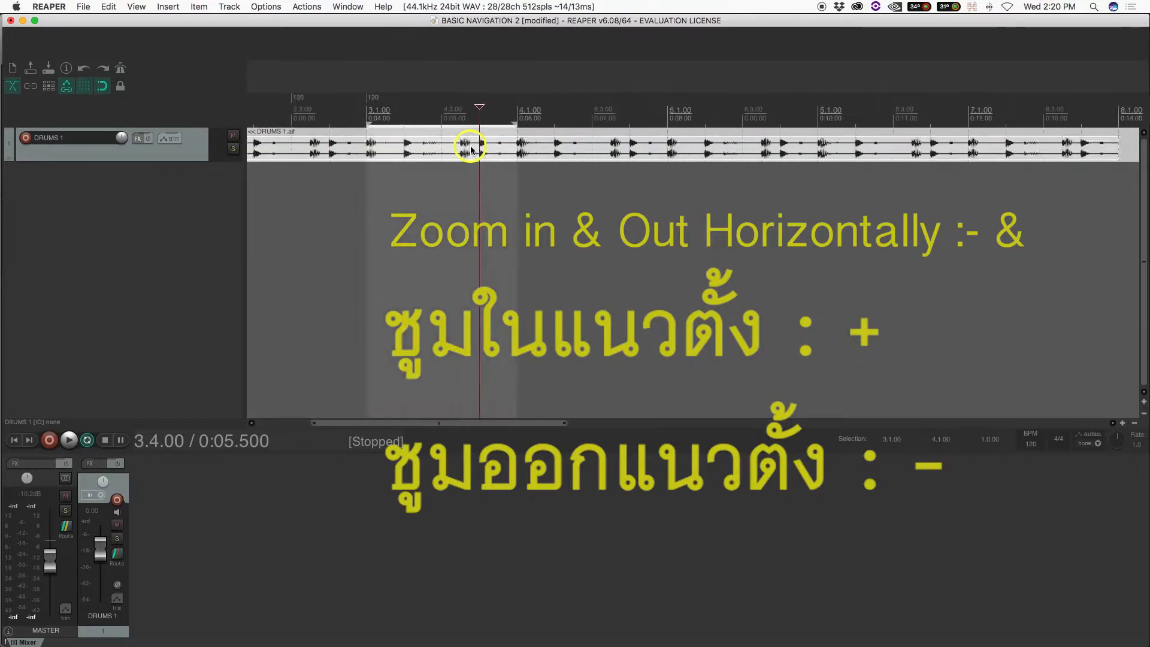
{"action": "scroll", "coordinate": [470, 150], "scroll_direction": "down", "scroll_amount": 8}
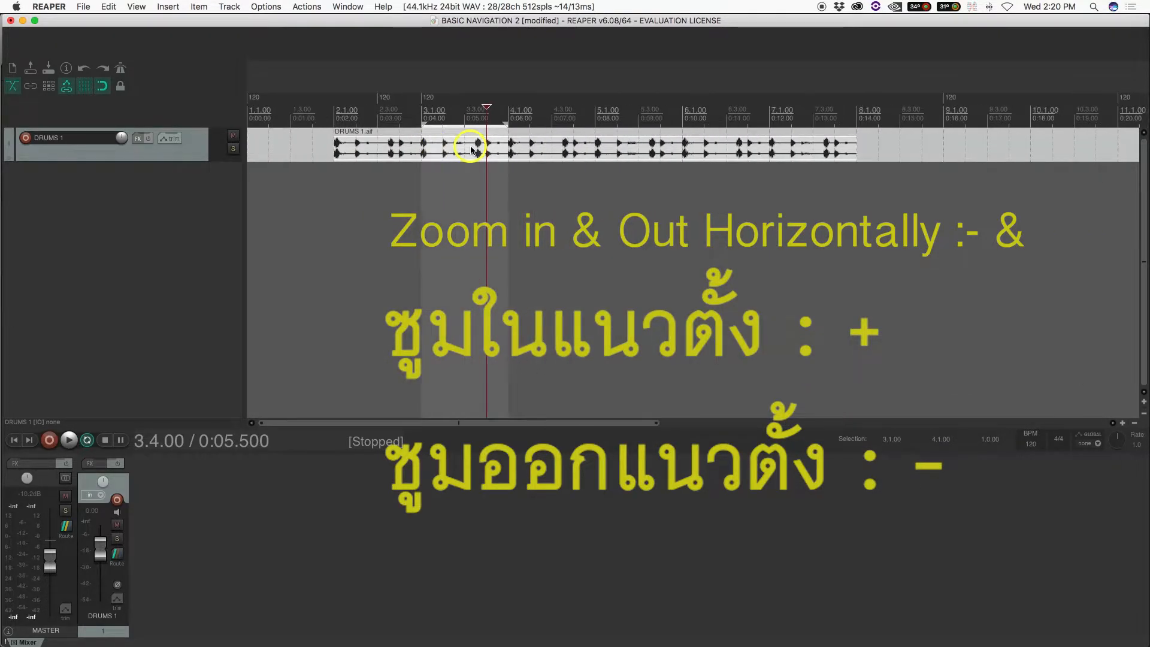
{"action": "scroll", "coordinate": [471, 150], "scroll_direction": "right", "scroll_amount": 5}
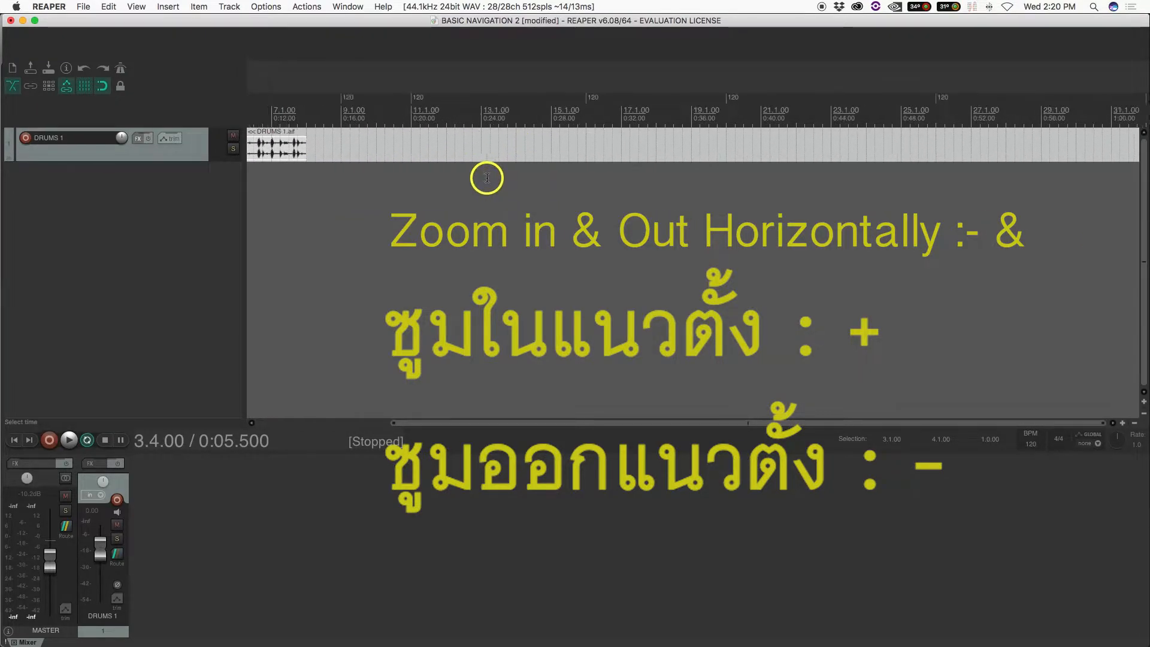
{"action": "scroll", "coordinate": [487, 179], "scroll_direction": "left", "scroll_amount": 6}
{"action": "scroll", "coordinate": [487, 178], "scroll_direction": "up", "scroll_amount": 6}
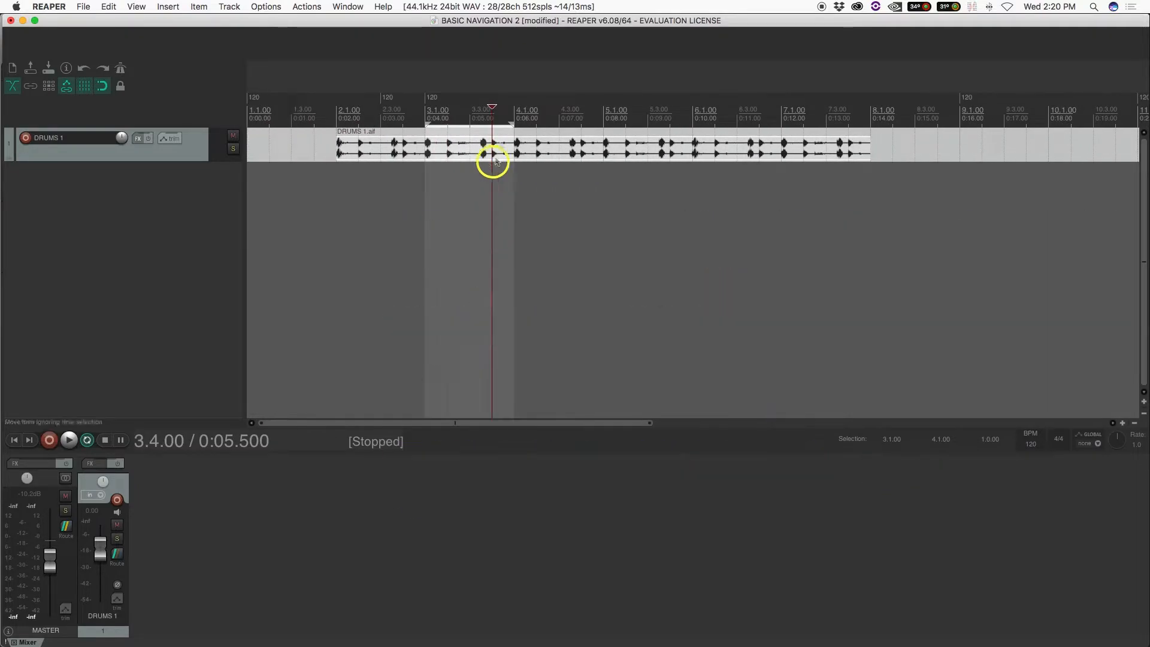
Place the edit cursor at 5.1.00 and inspect the drum hits around bars 5 to 7 at closer horizontal zoom
{"action": "left_click", "coordinate": [538, 138]}
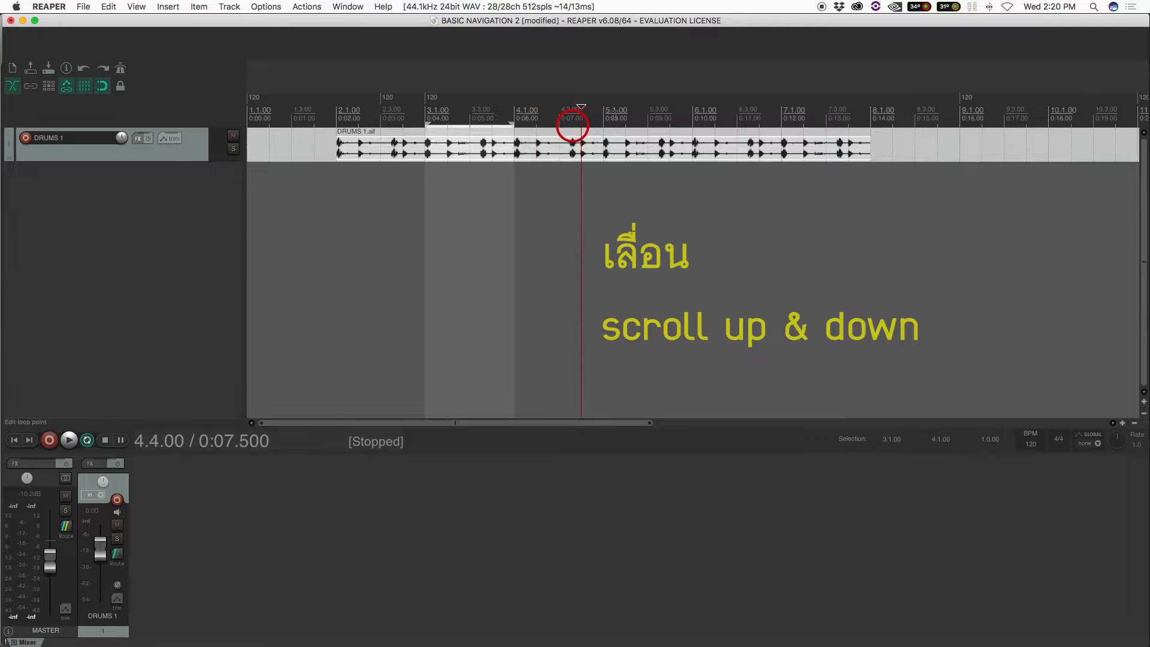
{"action": "left_click", "coordinate": [599, 122]}
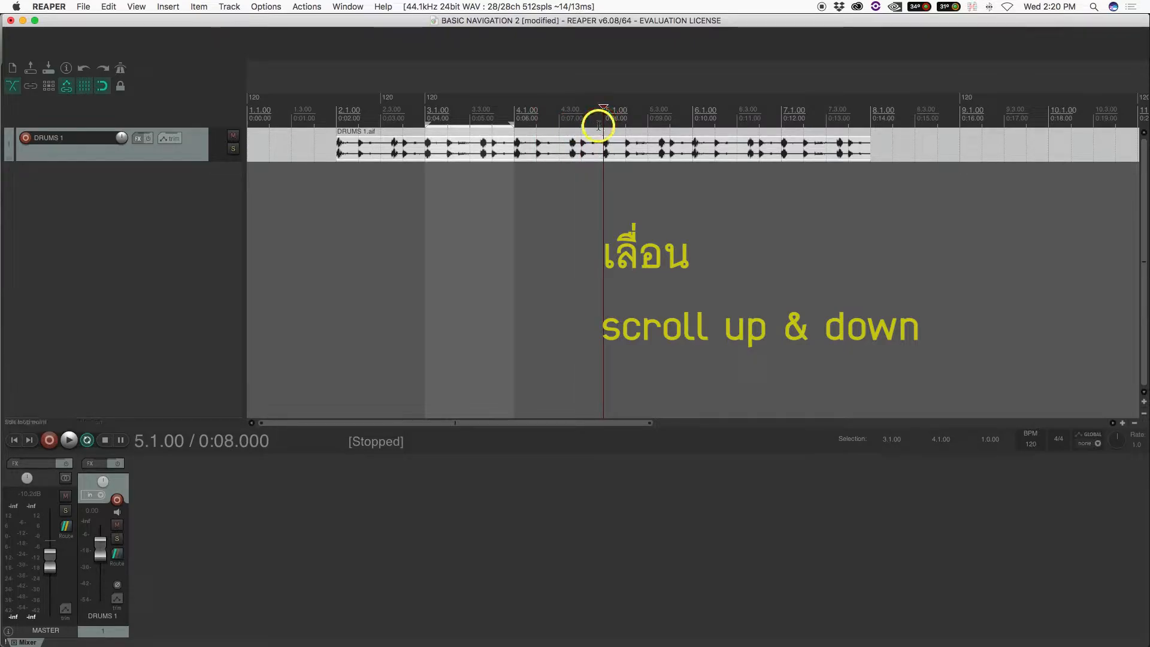
{"action": "scroll", "coordinate": [599, 121], "scroll_direction": "down", "scroll_amount": 1}
{"action": "scroll", "coordinate": [598, 122], "scroll_direction": "down", "scroll_amount": 2}
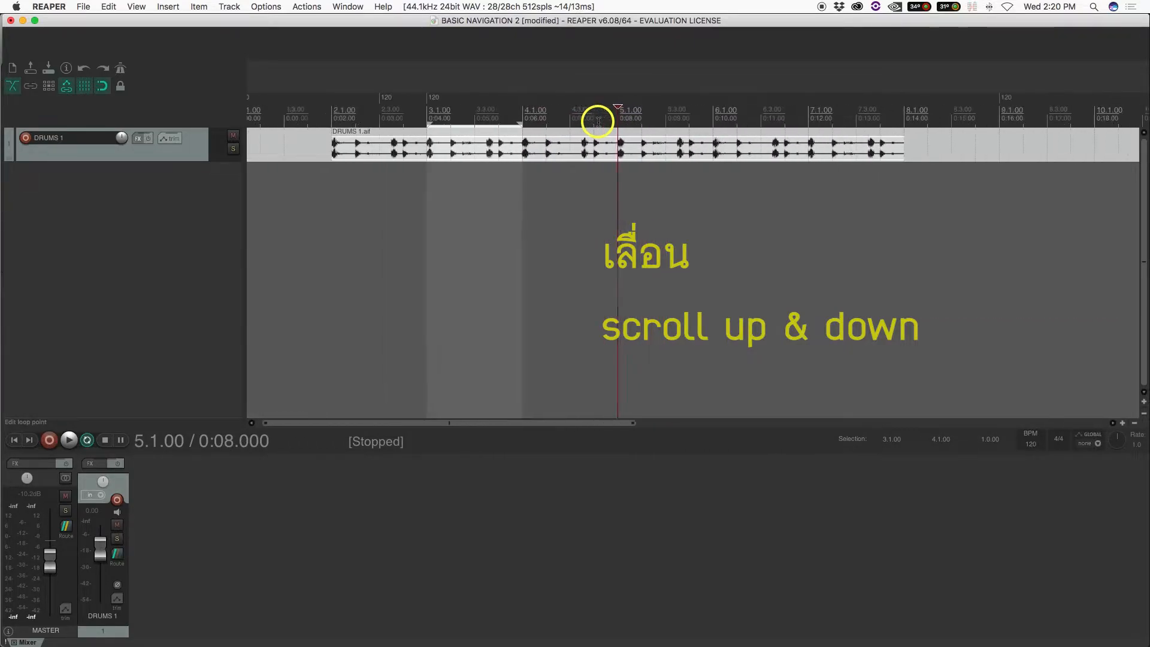
{"action": "scroll", "coordinate": [598, 121], "scroll_direction": "up", "scroll_amount": 6}
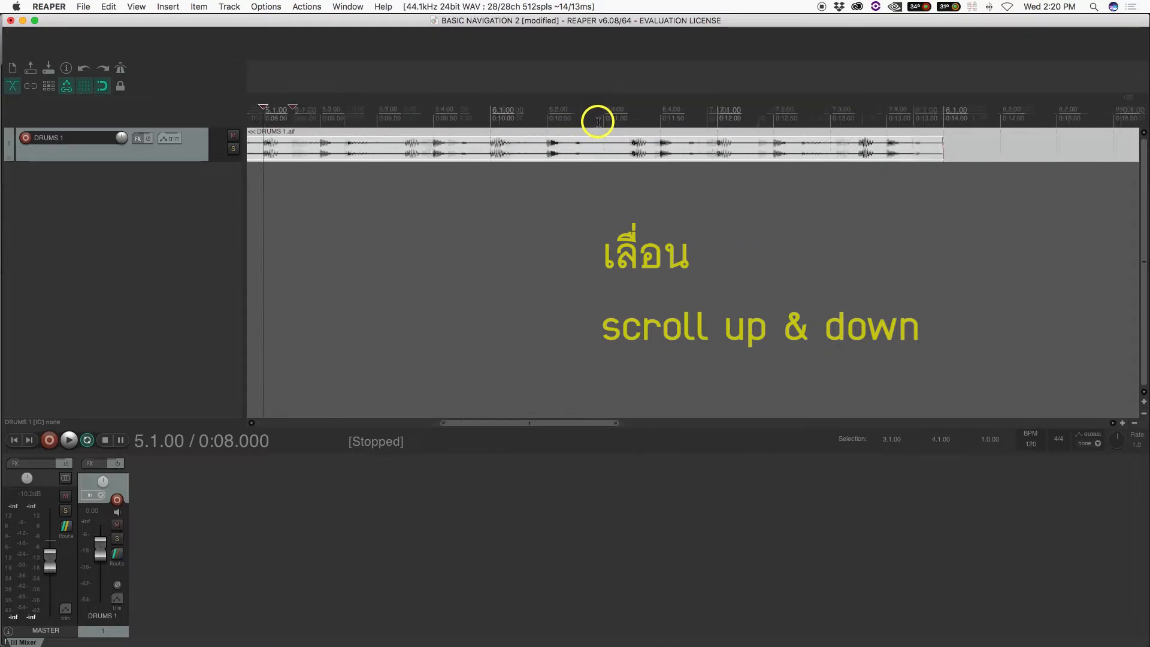
{"action": "scroll", "coordinate": [598, 122], "scroll_direction": "down", "scroll_amount": 1}
{"action": "scroll", "coordinate": [598, 122], "scroll_direction": "up", "scroll_amount": 7}
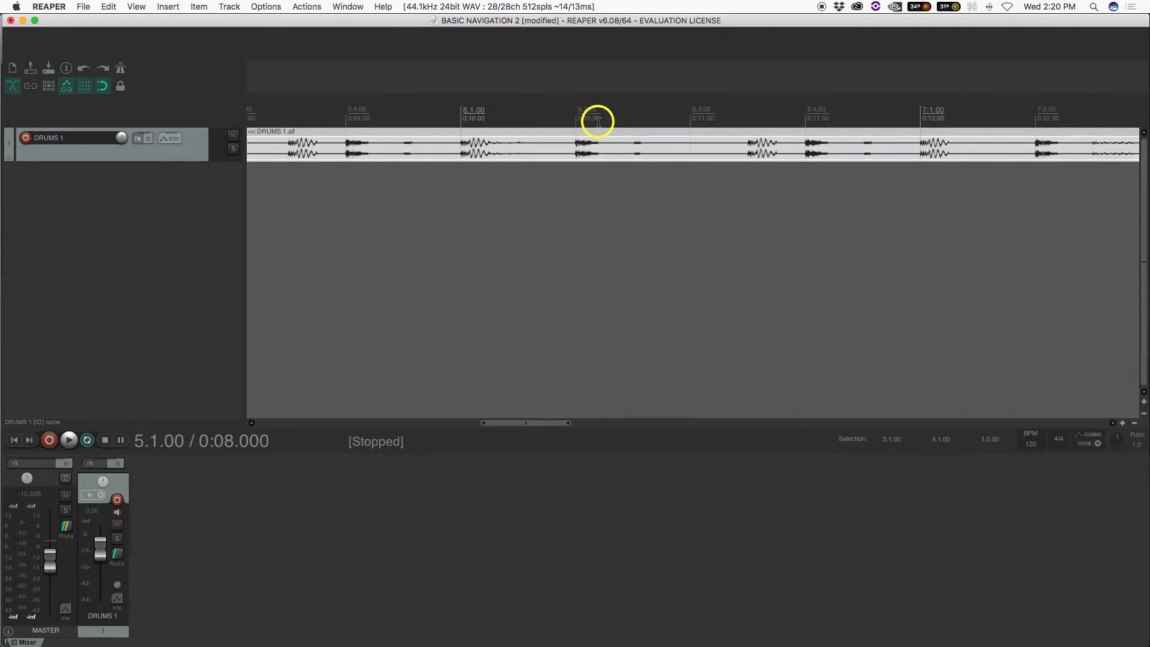
{"action": "scroll", "coordinate": [598, 121], "scroll_direction": "down", "scroll_amount": 2}
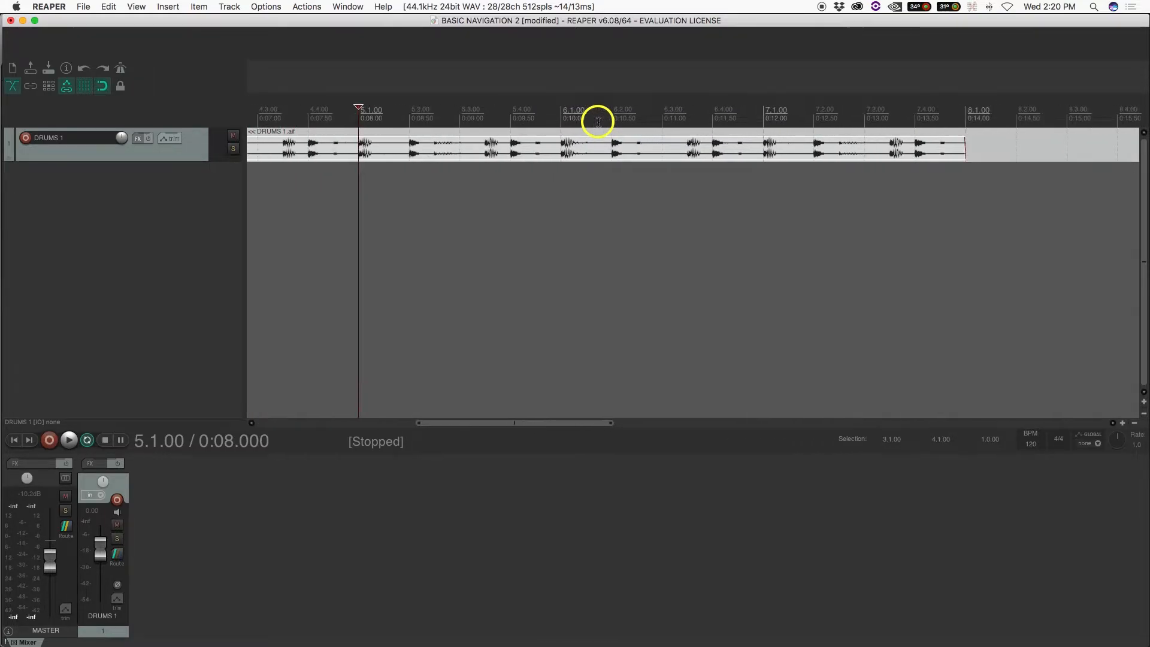
{"action": "scroll", "coordinate": [598, 122], "scroll_direction": "down", "scroll_amount": 1}
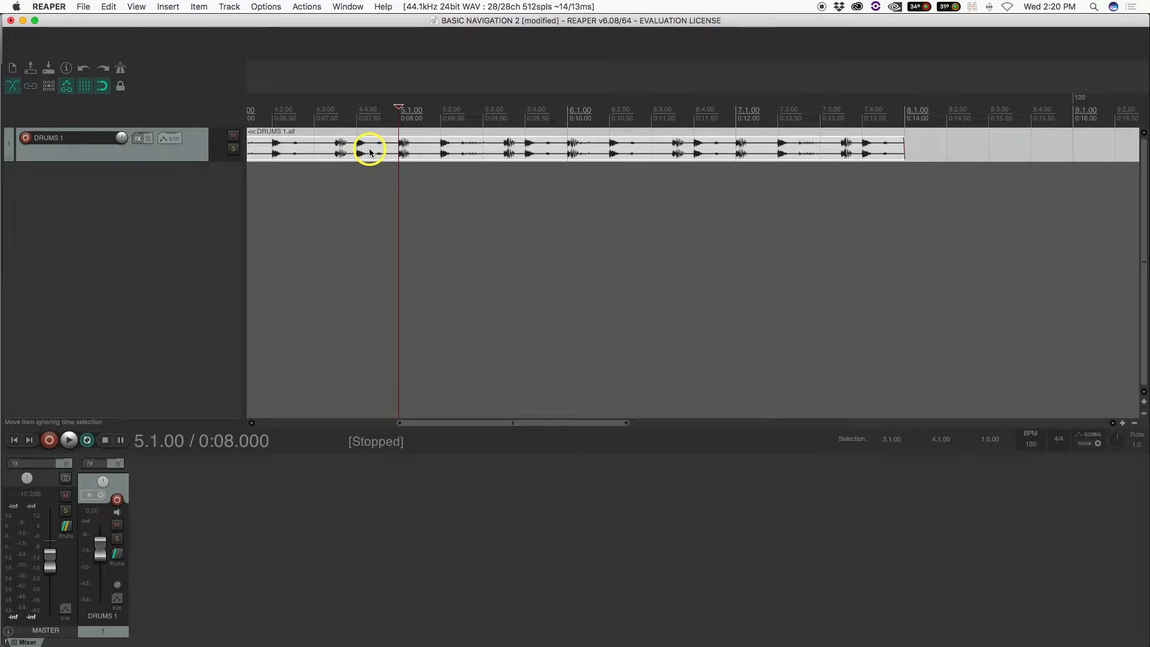
Zoom the DRUMS 1 track vertically in and out, leaving it tall enough to examine both stereo channels of its waveform
{"action": "scroll", "coordinate": [370, 153], "scroll_direction": "up", "scroll_amount": 5}
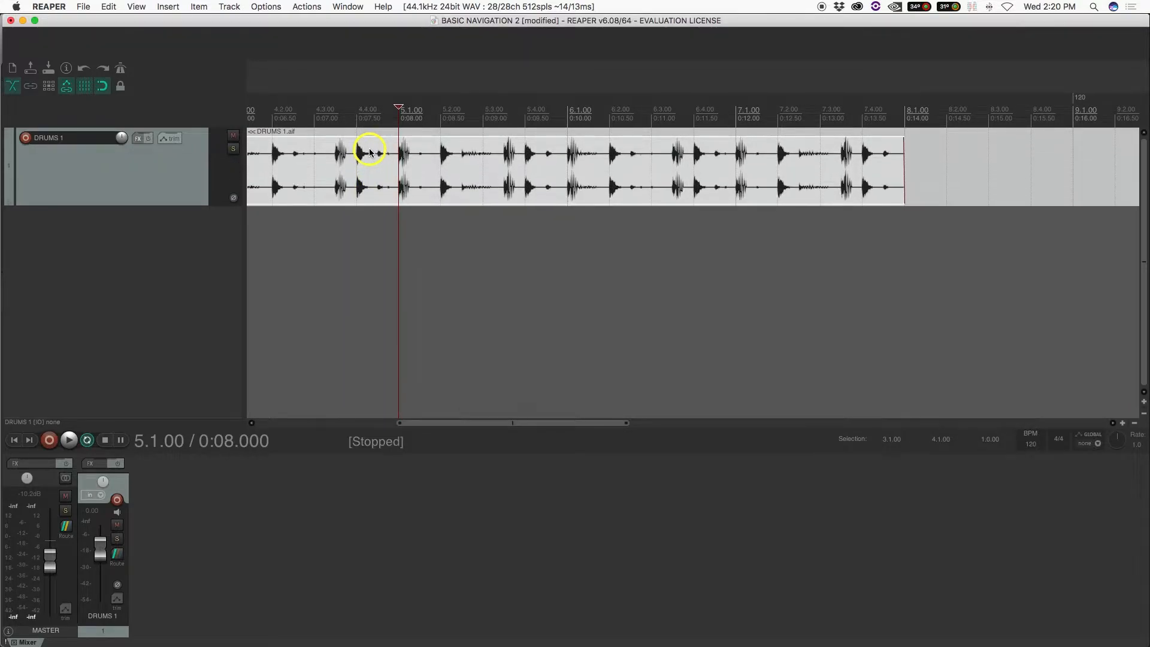
{"action": "scroll", "coordinate": [370, 152], "scroll_direction": "up", "scroll_amount": 3}
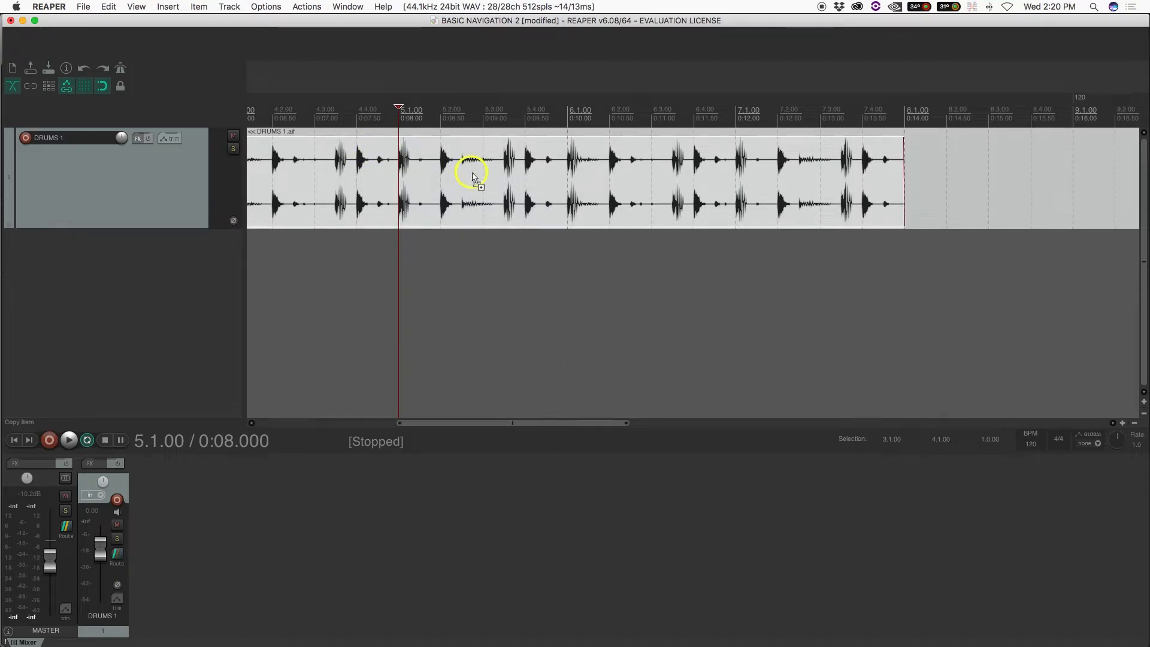
{"action": "scroll", "coordinate": [471, 173], "scroll_direction": "down", "scroll_amount": 2}
{"action": "scroll", "coordinate": [473, 178], "scroll_direction": "up", "scroll_amount": 3}
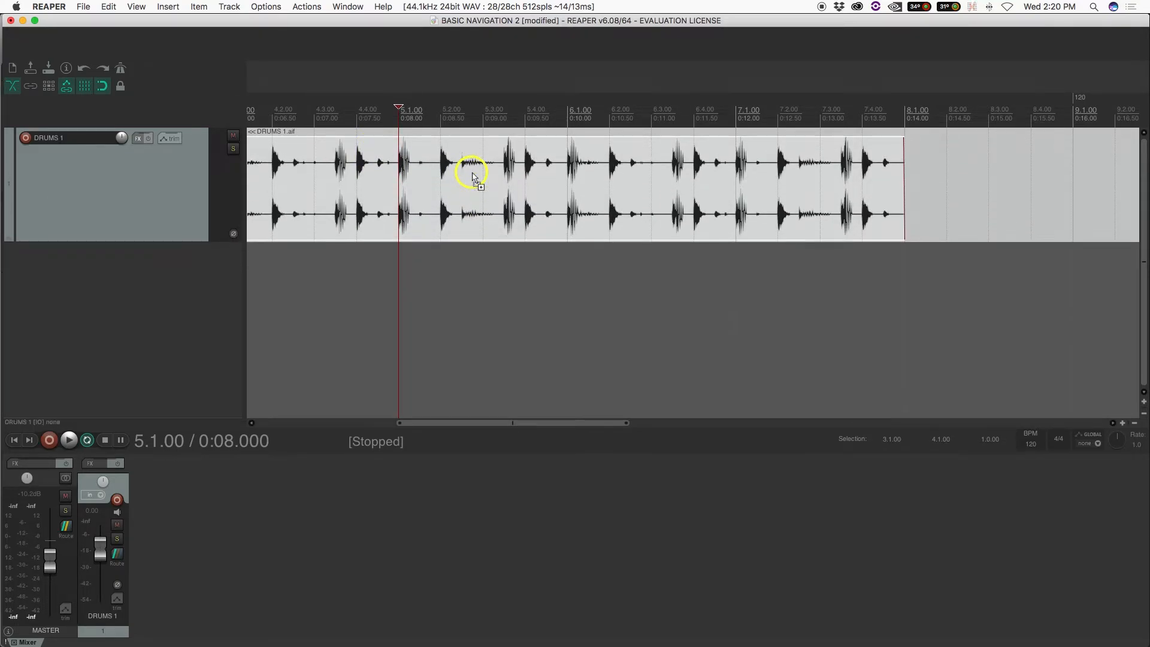
{"action": "scroll", "coordinate": [473, 178], "scroll_direction": "down", "scroll_amount": 3}
{"action": "scroll", "coordinate": [473, 178], "scroll_direction": "up", "scroll_amount": 5}
{"action": "scroll", "coordinate": [472, 178], "scroll_direction": "up", "scroll_amount": 3}
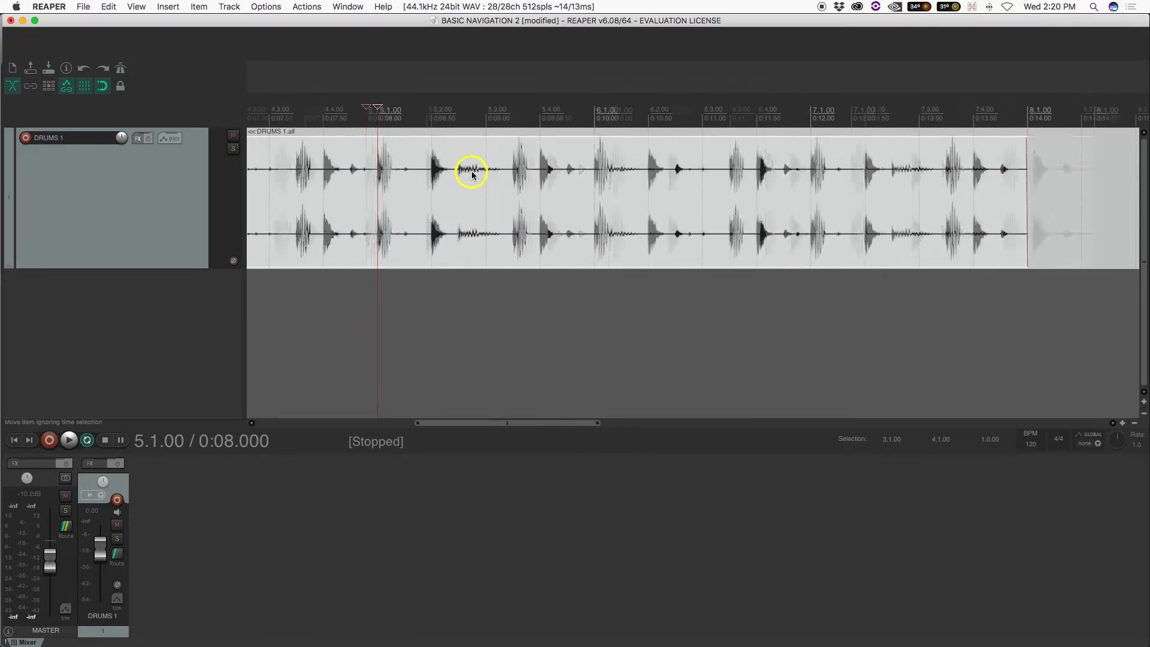
{"action": "scroll", "coordinate": [472, 174], "scroll_direction": "up", "scroll_amount": 4}
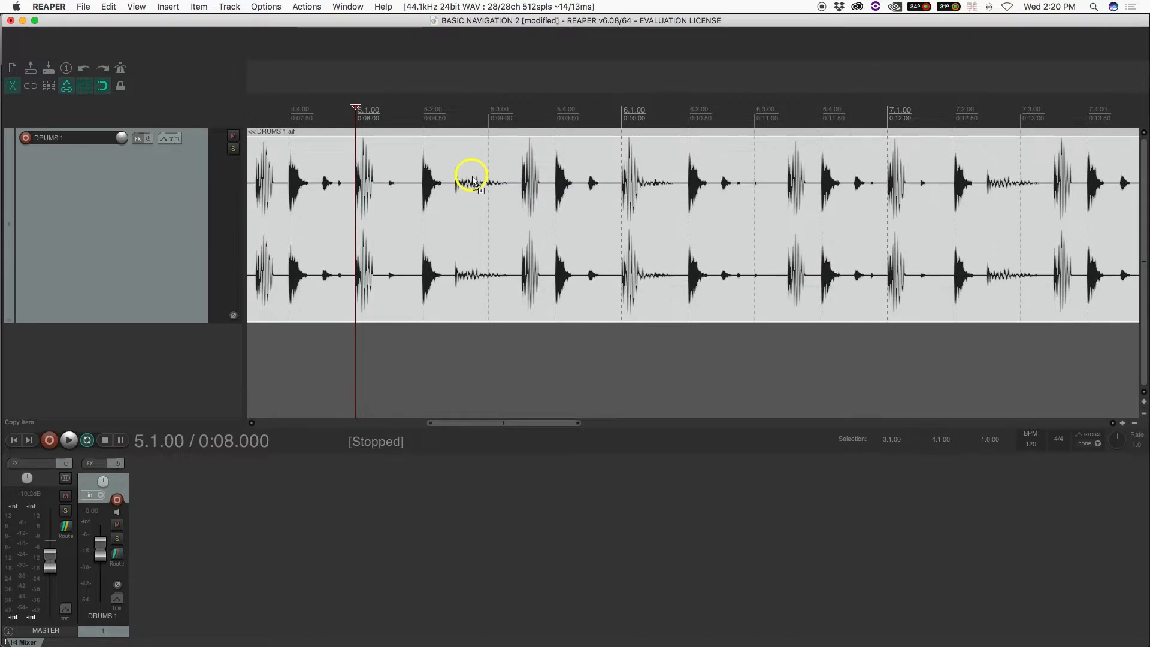
{"action": "scroll", "coordinate": [473, 175], "scroll_direction": "down", "scroll_amount": 3}
{"action": "scroll", "coordinate": [472, 178], "scroll_direction": "up", "scroll_amount": 4}
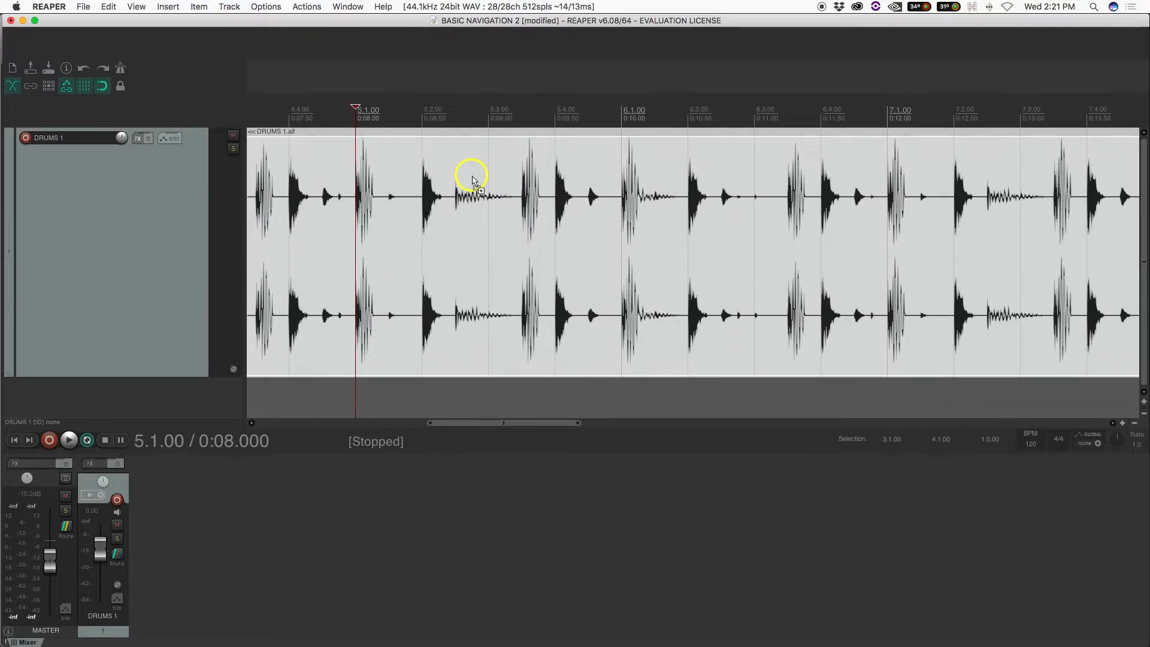
{"action": "scroll", "coordinate": [472, 178], "scroll_direction": "down", "scroll_amount": 1}
{"action": "scroll", "coordinate": [473, 178], "scroll_direction": "up", "scroll_amount": 3}
{"action": "scroll", "coordinate": [473, 178], "scroll_direction": "down", "scroll_amount": 4}
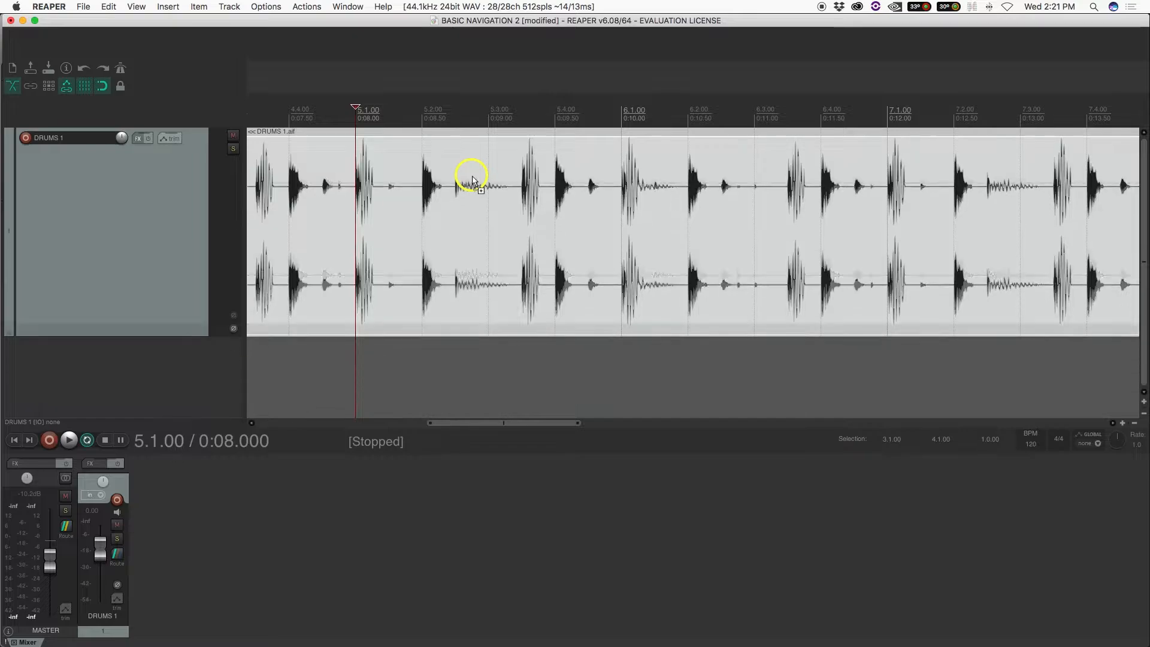
{"action": "scroll", "coordinate": [472, 178], "scroll_direction": "up", "scroll_amount": 1}
{"action": "scroll", "coordinate": [473, 178], "scroll_direction": "down", "scroll_amount": 2}
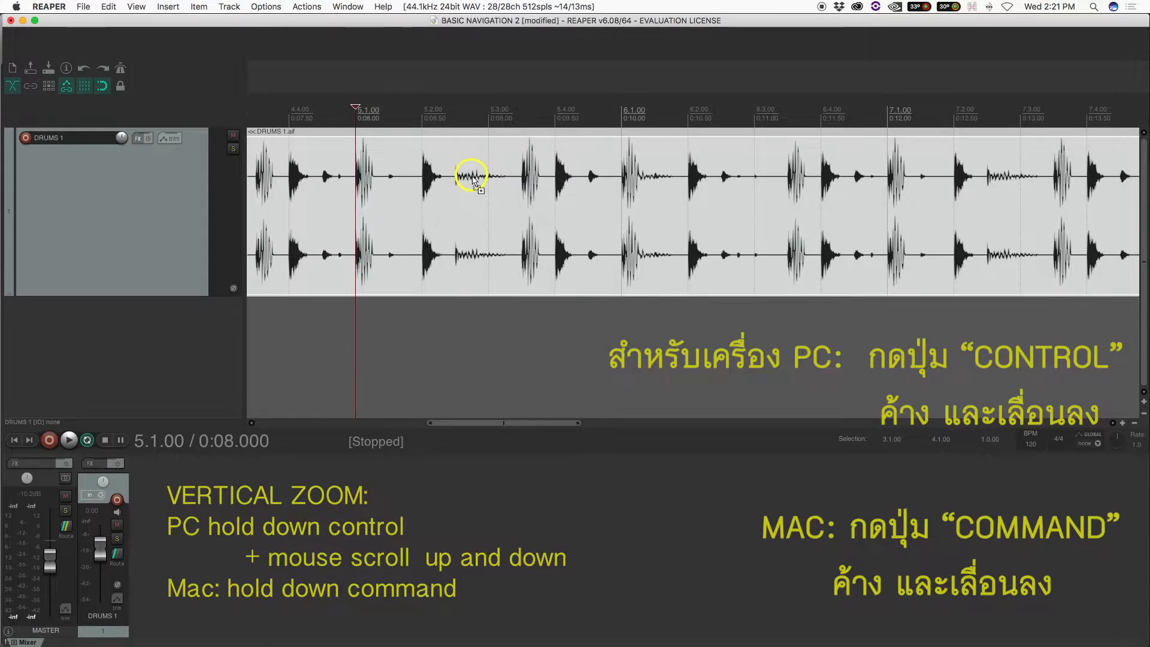
{"action": "scroll", "coordinate": [472, 178], "scroll_direction": "up", "scroll_amount": 1}
{"action": "scroll", "coordinate": [472, 177], "scroll_direction": "down", "scroll_amount": 1}
{"action": "scroll", "coordinate": [472, 178], "scroll_direction": "up", "scroll_amount": 3}
{"action": "scroll", "coordinate": [472, 179], "scroll_direction": "down", "scroll_amount": 3}
{"action": "scroll", "coordinate": [473, 180], "scroll_direction": "up", "scroll_amount": 4}
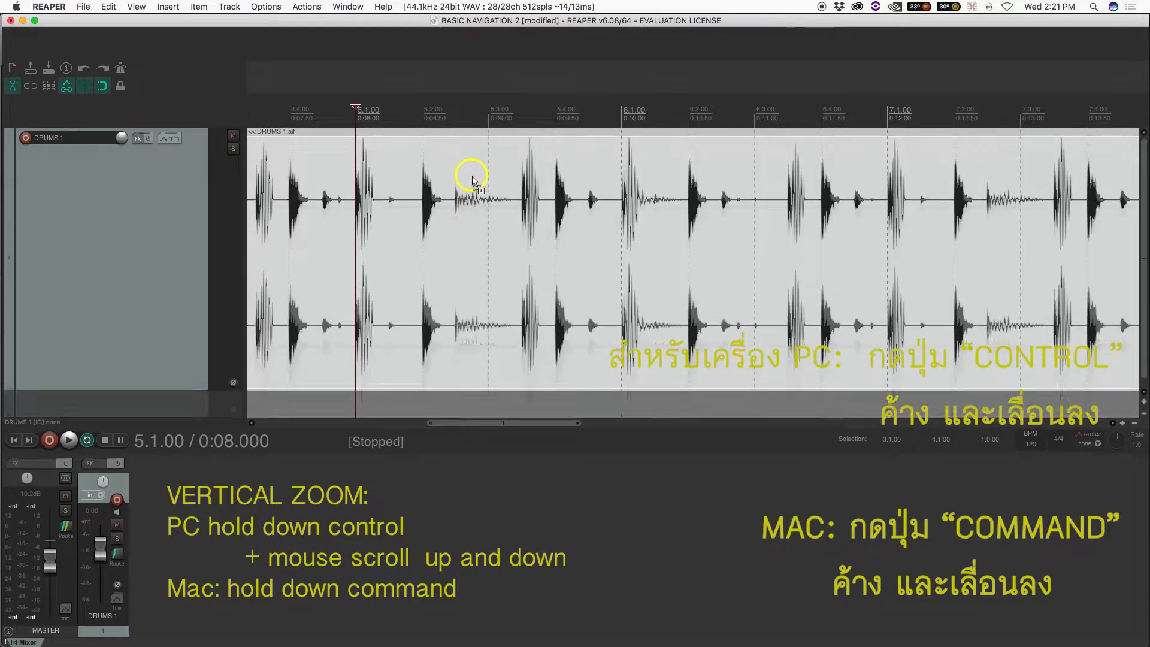
{"action": "scroll", "coordinate": [472, 178], "scroll_direction": "down", "scroll_amount": 3}
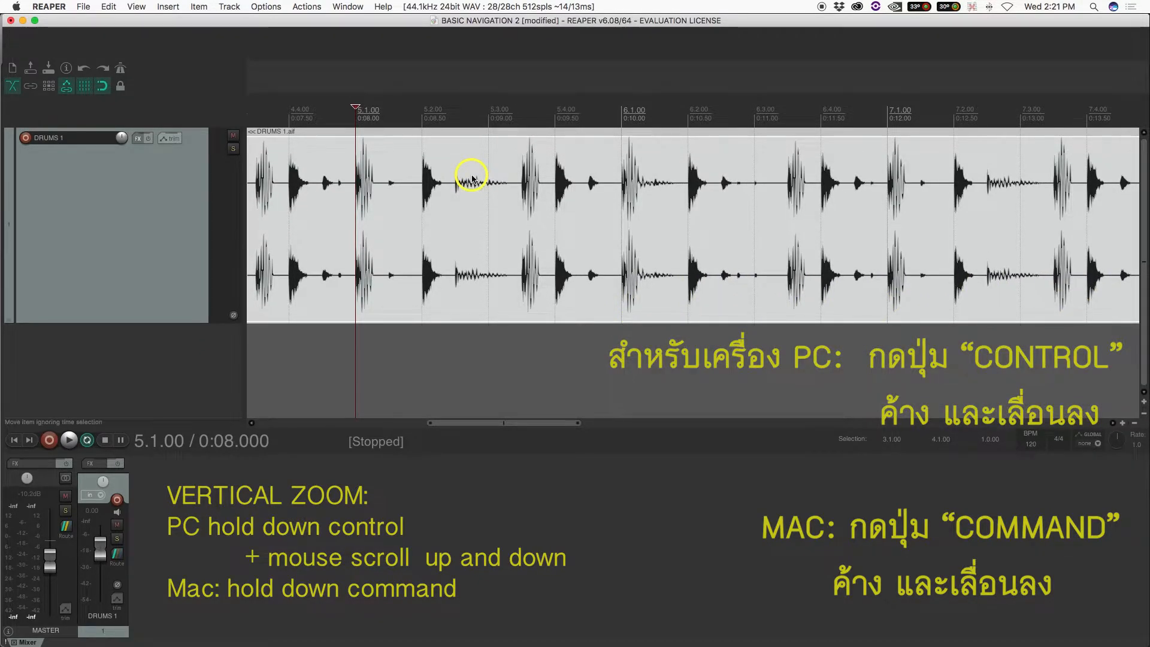
Place the edit cursor at 2.1.00, where the drum clip starts, and play the project from there
{"action": "scroll", "coordinate": [472, 178], "scroll_direction": "down", "scroll_amount": 6}
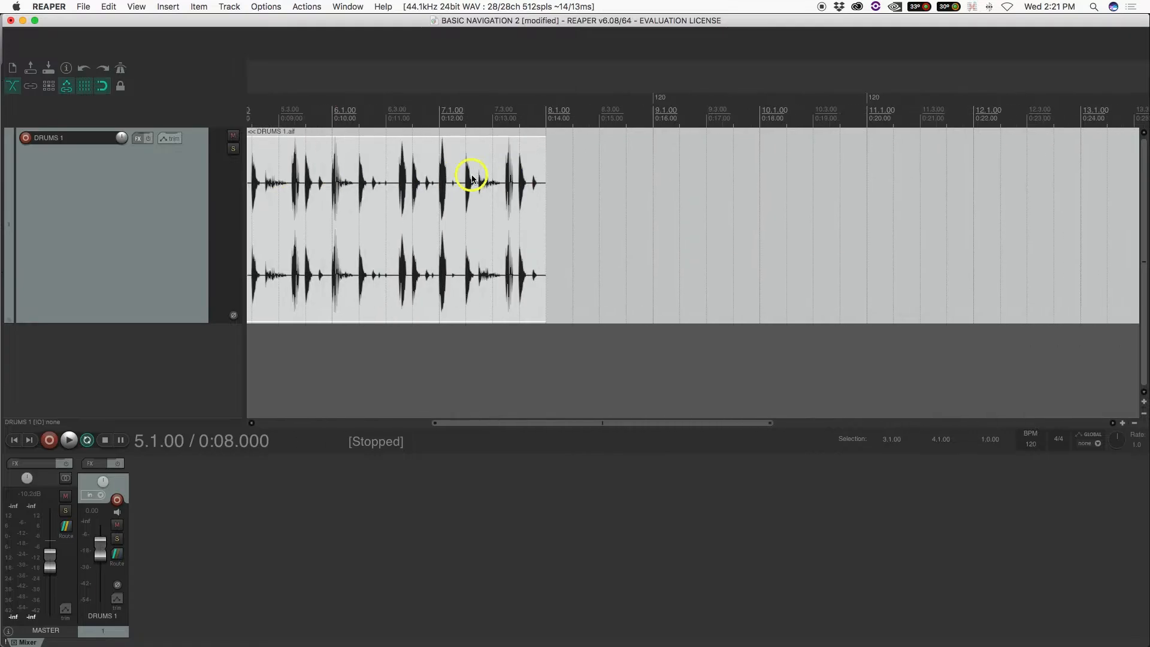
{"action": "scroll", "coordinate": [472, 179], "scroll_direction": "left", "scroll_amount": 5}
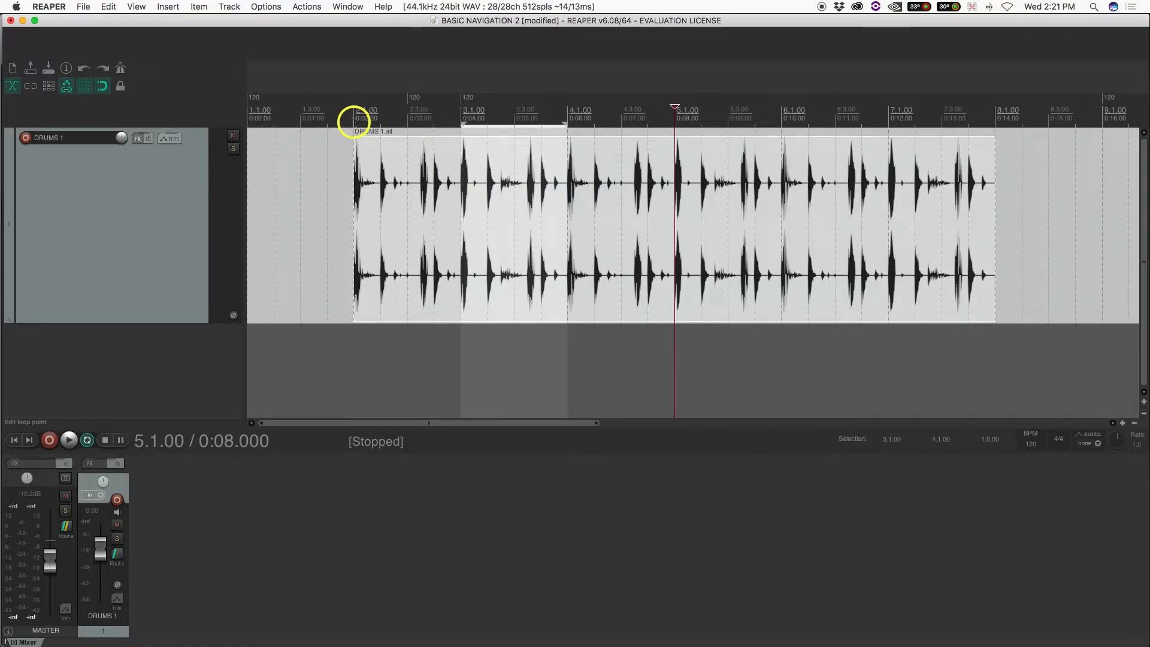
{"action": "left_click", "coordinate": [353, 118]}
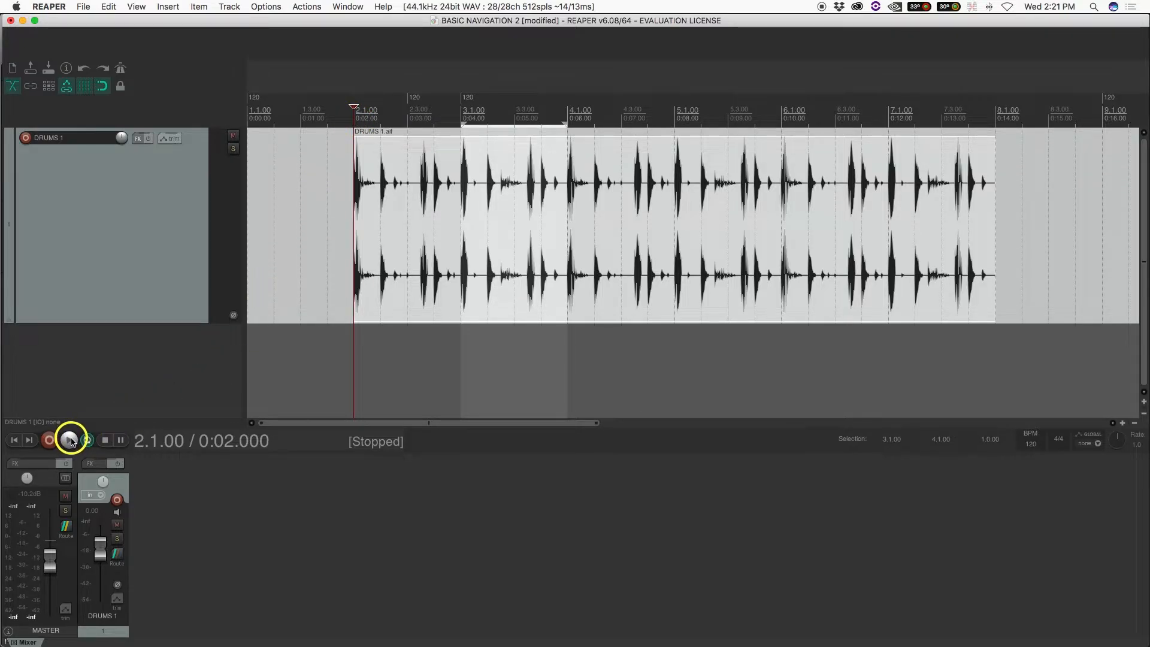
{"action": "left_click", "coordinate": [69, 440]}
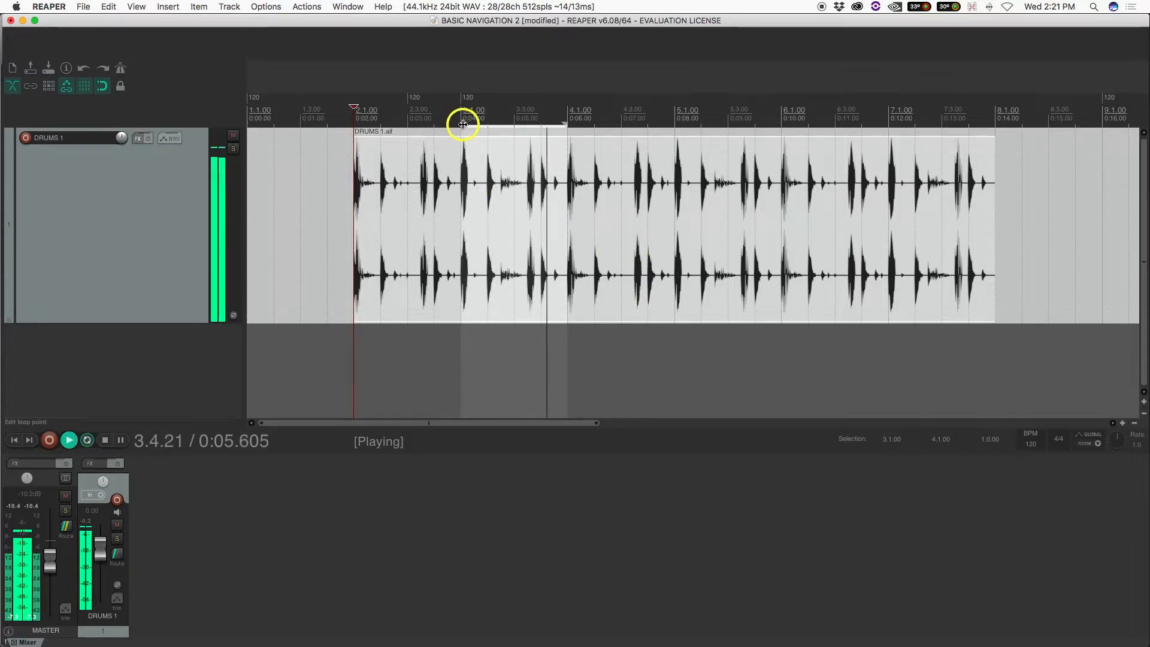
Set the loop selection to run from 2.1.00 to 8.1.00 over the whole drum clip, play it, and stop
{"action": "left_click_drag", "start_coordinate": [463, 123], "coordinate": [354, 122]}
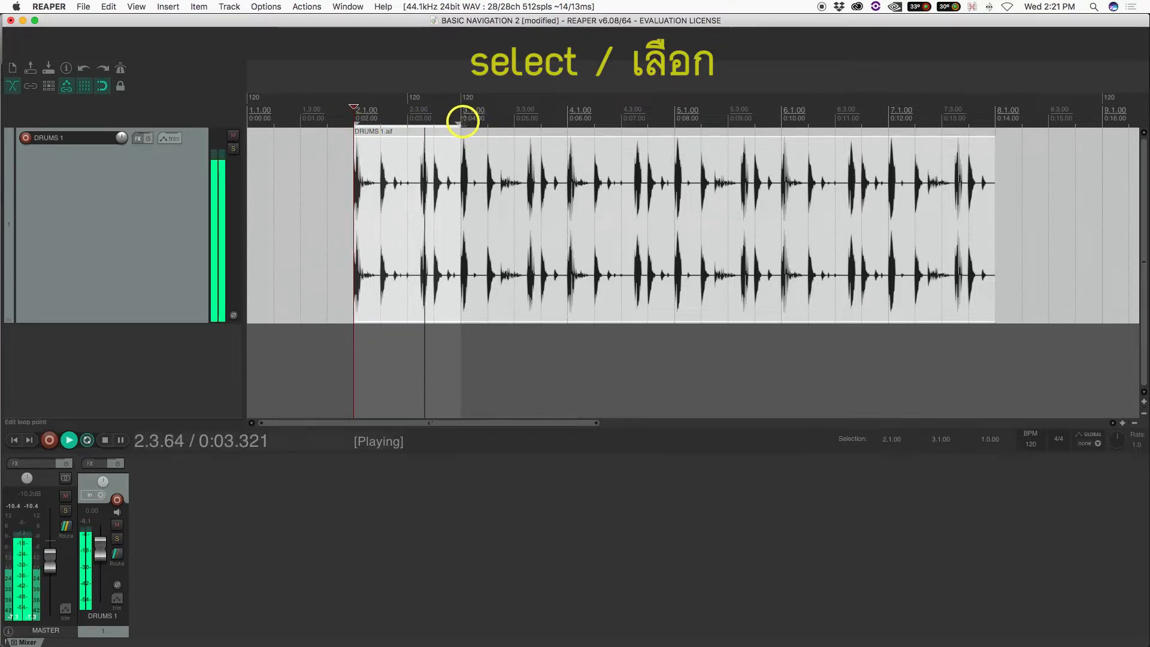
{"action": "left_click_drag", "start_coordinate": [460, 123], "coordinate": [996, 135]}
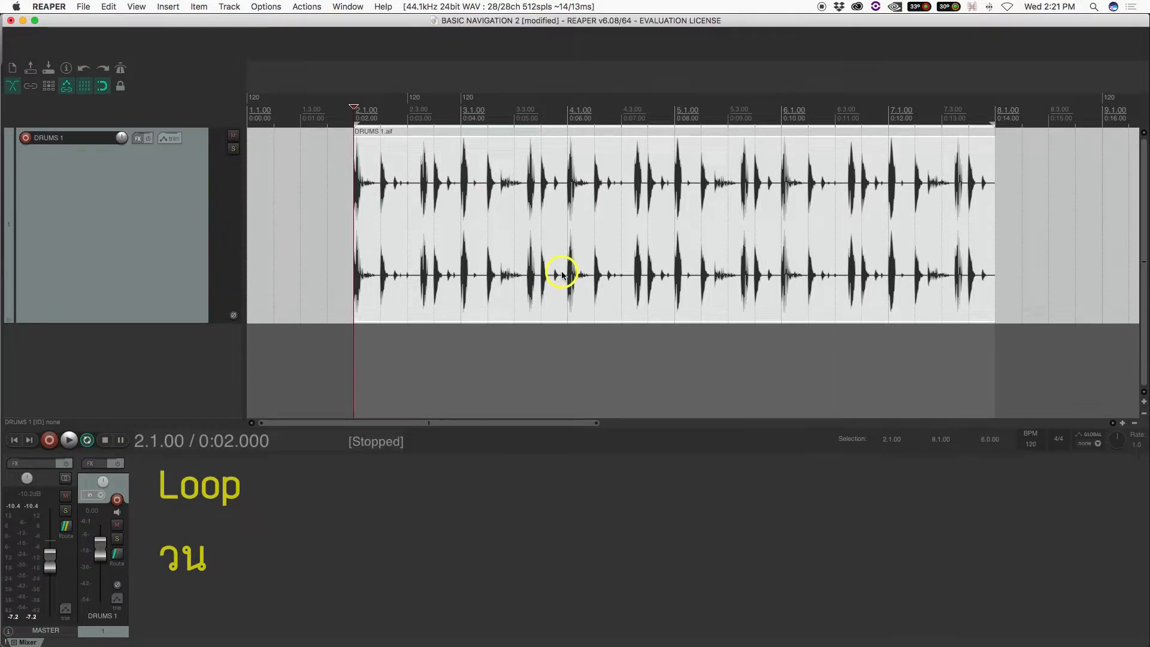
{"action": "key", "text": "space"}
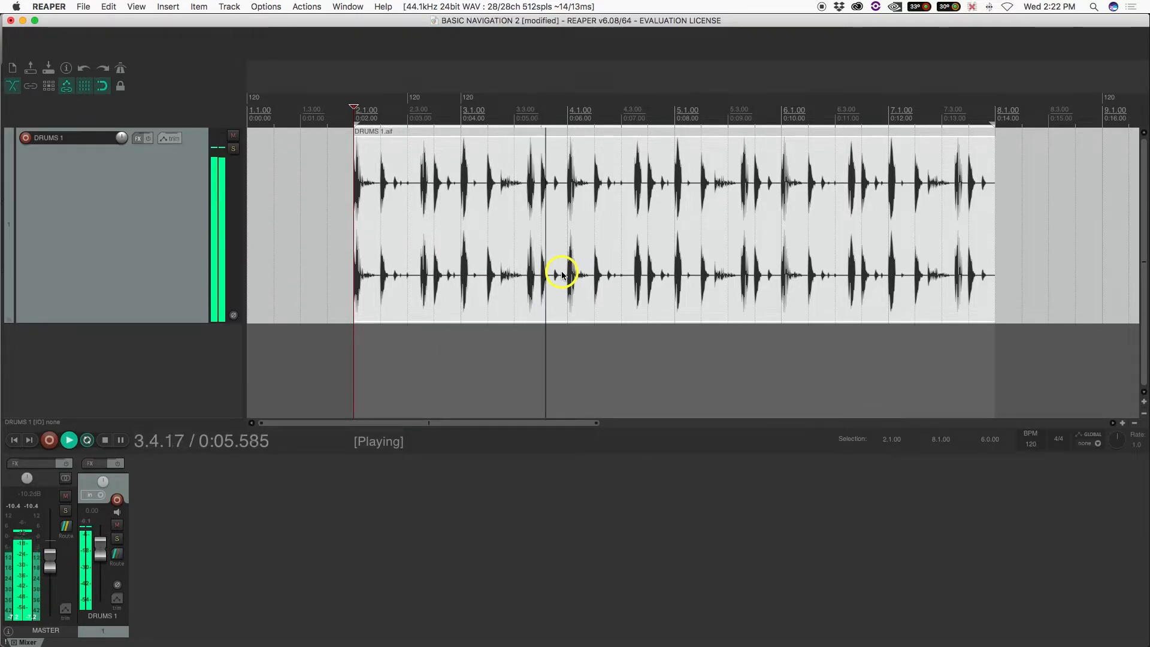
{"action": "key", "text": "space"}
{"action": "scroll", "coordinate": [562, 275], "scroll_direction": "down", "scroll_amount": 4}
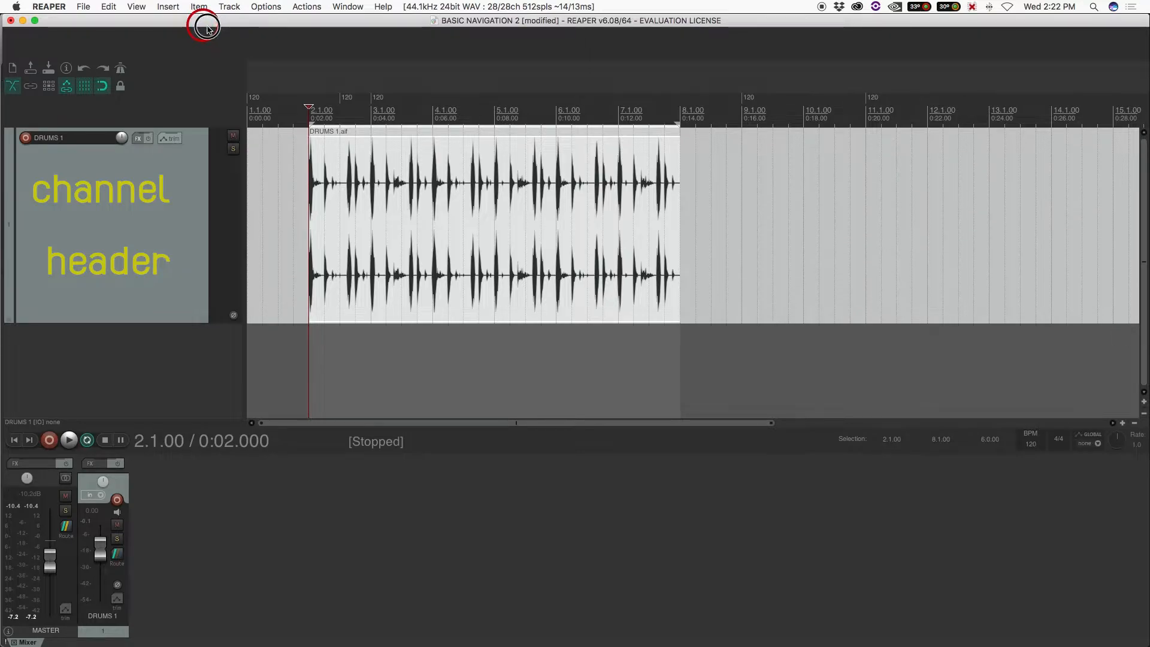
Select the DRUMS 1 track and import DRUMS 2.aif from the LOOPS 120 folder in Finder onto a new track beneath it at 2.1.00
{"action": "left_click_drag", "start_coordinate": [208, 29], "coordinate": [207, 31]}
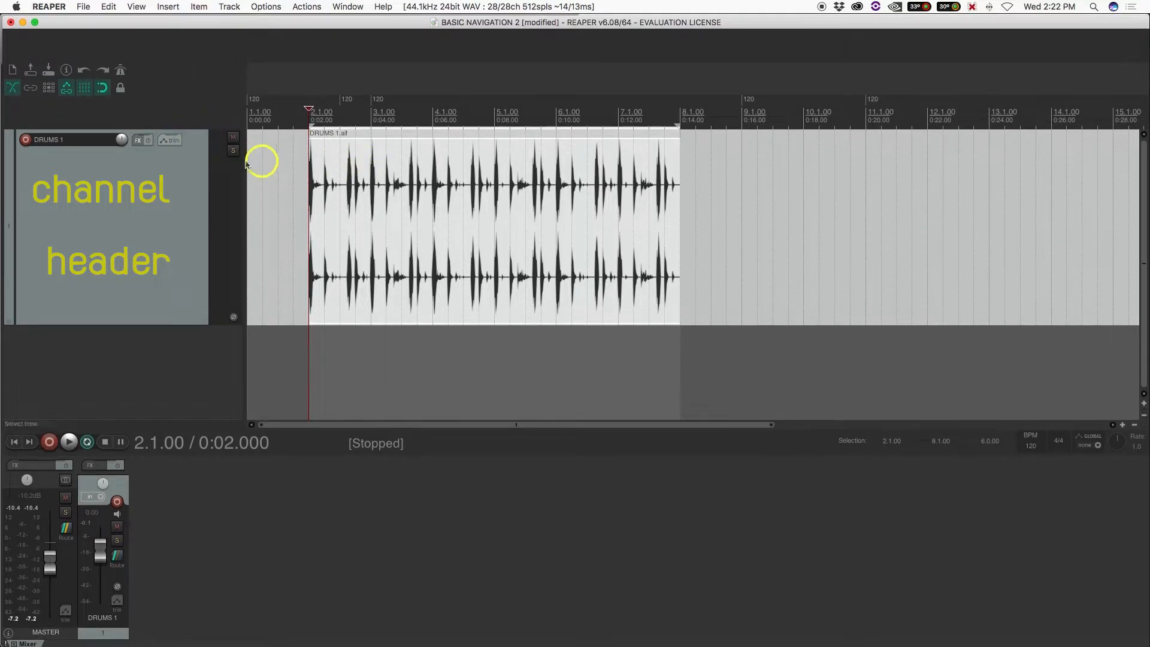
{"action": "left_click", "coordinate": [55, 143]}
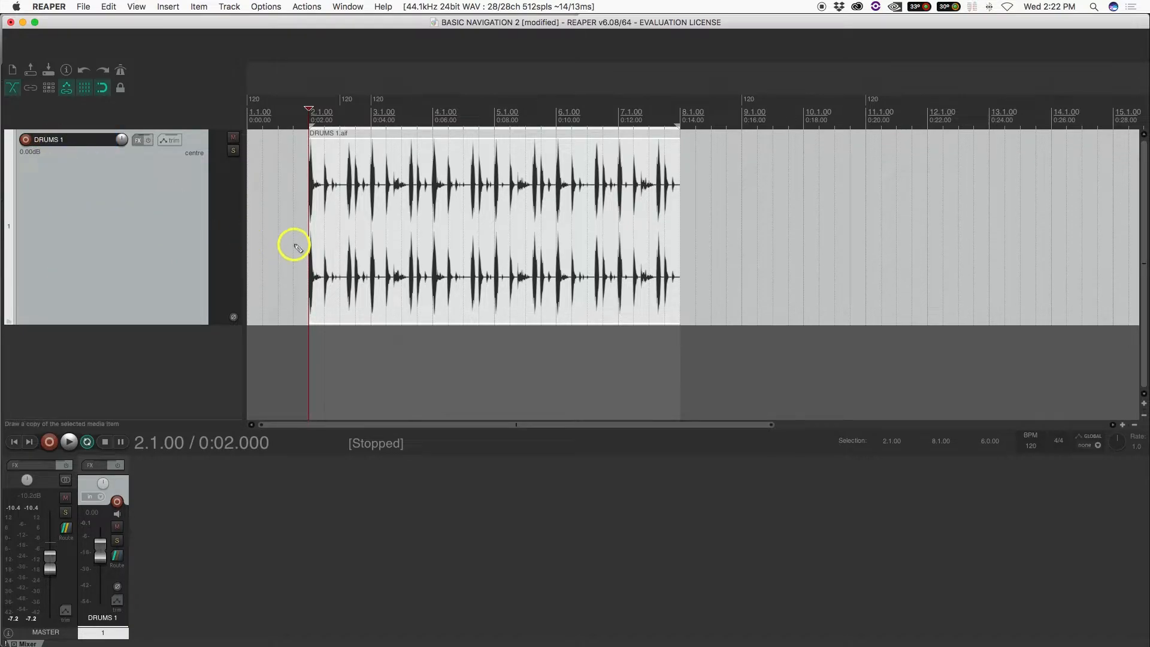
{"action": "key", "text": "super+Tab"}
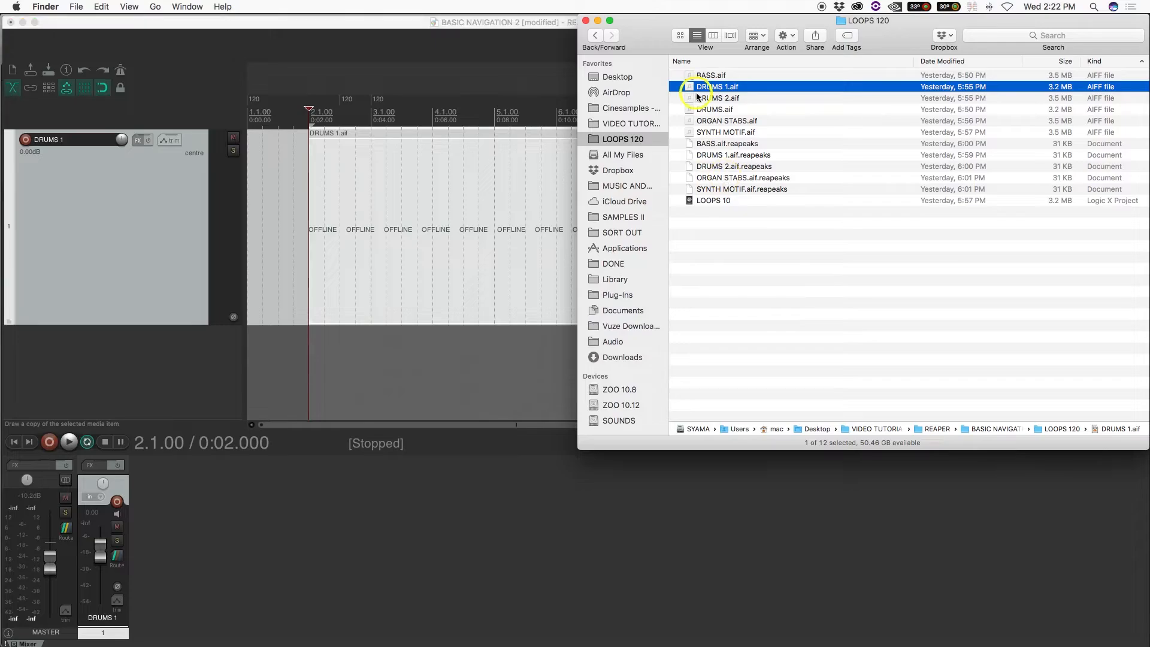
{"action": "left_click", "coordinate": [700, 99]}
{"action": "left_click_drag", "start_coordinate": [692, 100], "coordinate": [308, 360]}
{"action": "scroll", "coordinate": [407, 292], "scroll_direction": "down", "scroll_amount": 2}
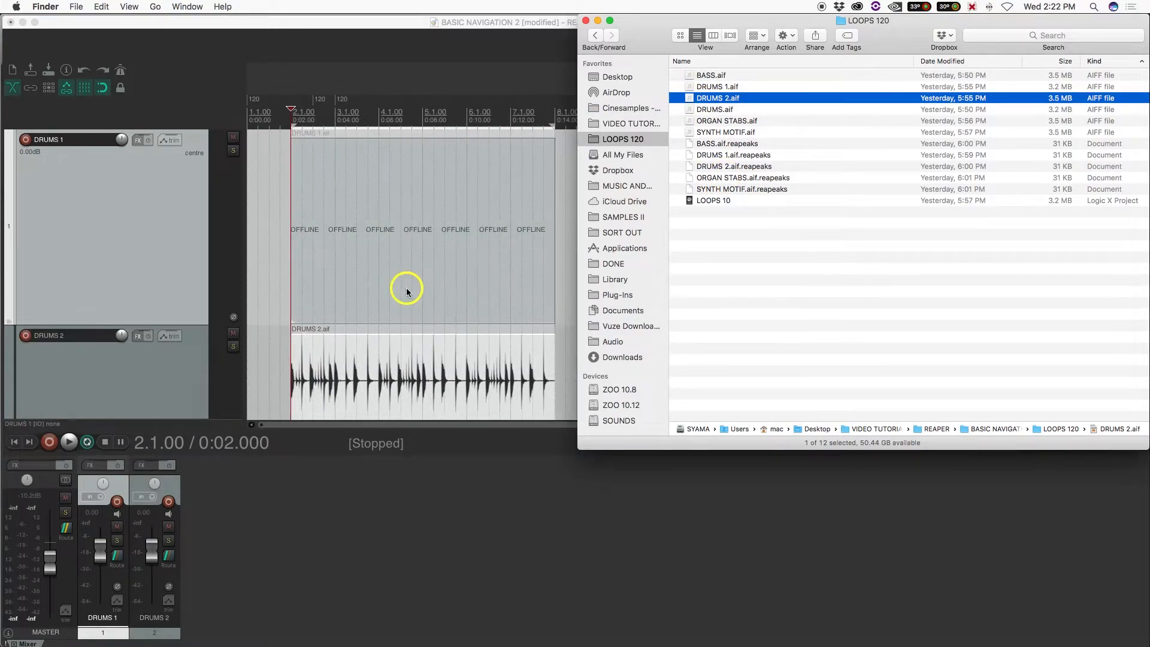
Import BASS.aif from the LOOPS 120 folder onto a new track below DRUMS 2, starting at 2.1.00
{"action": "scroll", "coordinate": [198, 340], "scroll_direction": "down", "scroll_amount": 3}
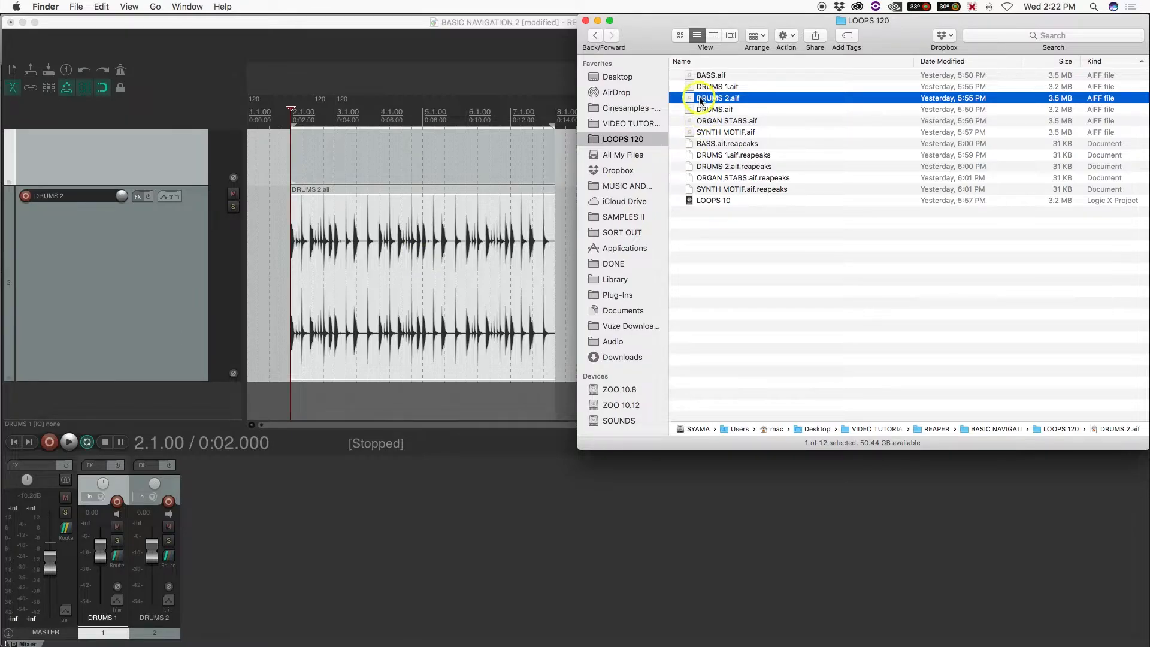
{"action": "left_click_drag", "start_coordinate": [693, 77], "coordinate": [290, 398]}
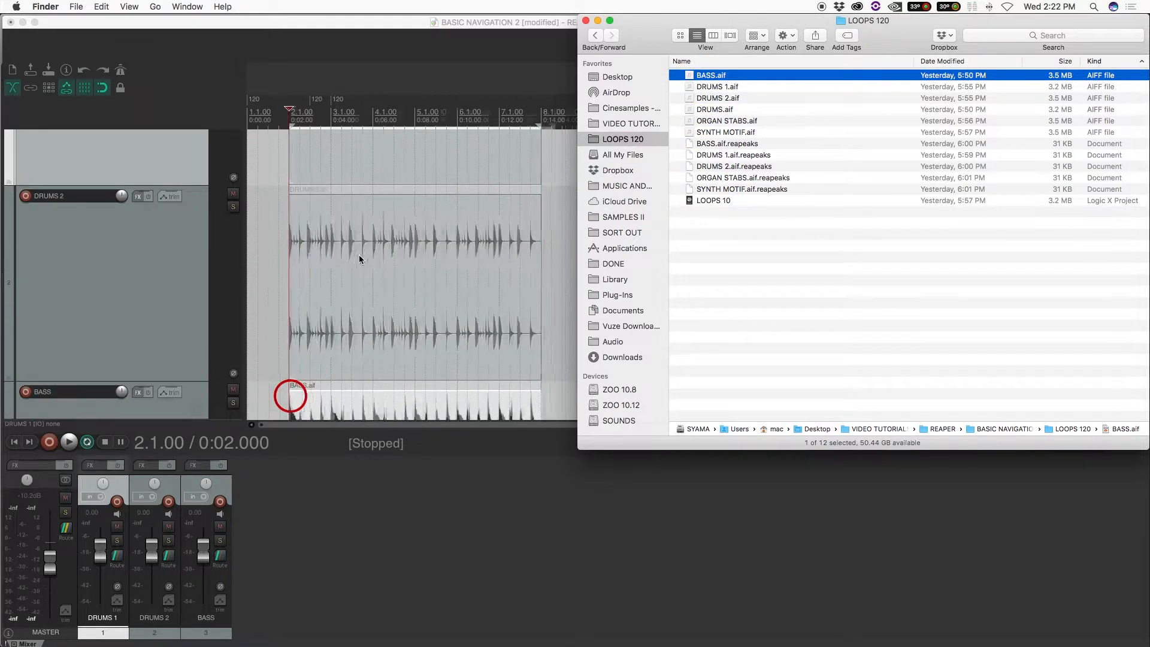
{"action": "scroll", "coordinate": [358, 254], "scroll_direction": "down", "scroll_amount": 1}
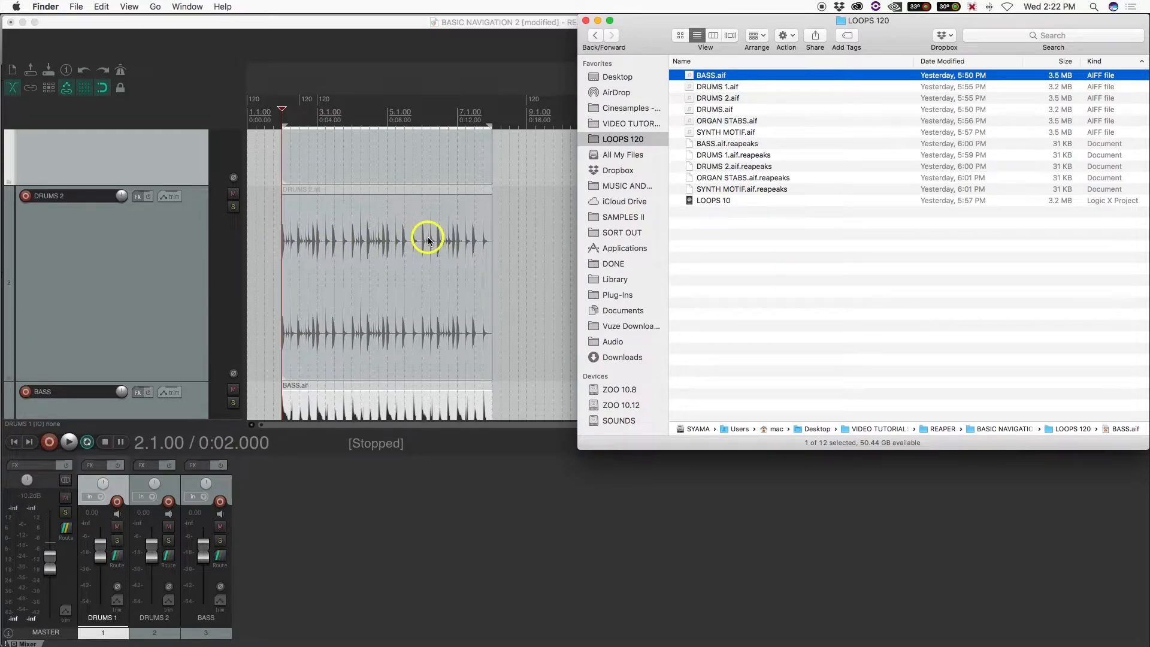
{"action": "scroll", "coordinate": [428, 241], "scroll_direction": "right", "scroll_amount": 3}
{"action": "scroll", "coordinate": [308, 253], "scroll_direction": "down", "scroll_amount": 2}
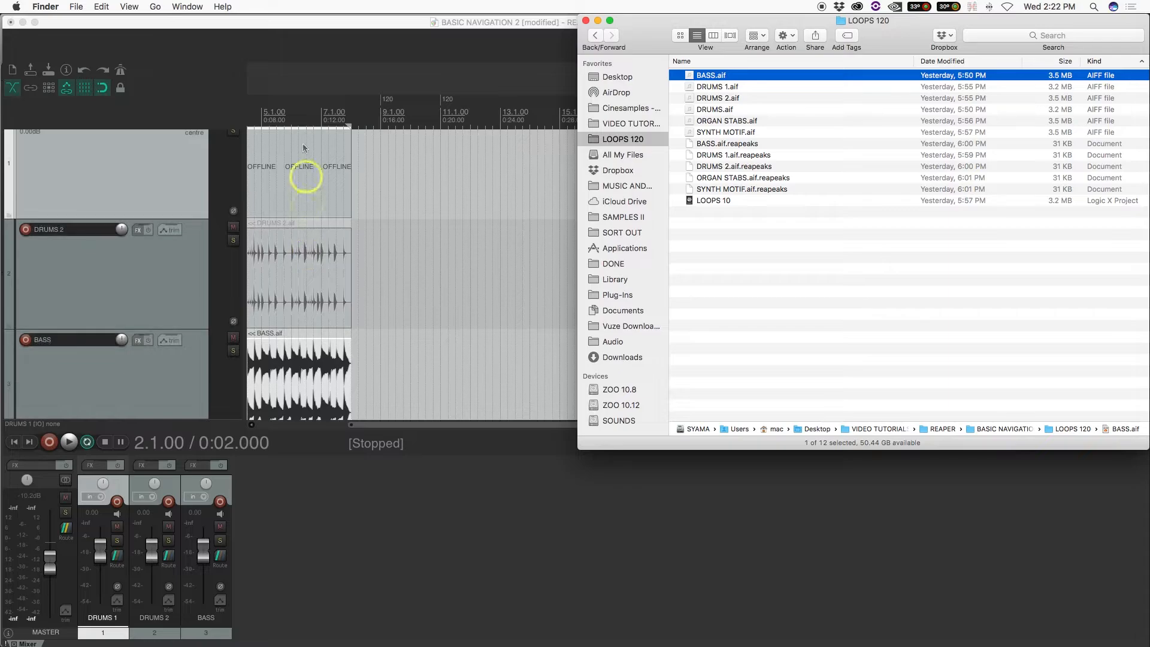
Play the looped section in REAPER and lower the mixer volume of DRUMS 1 to -9.36 dB and DRUMS 2 to -5.63 dB
{"action": "left_click", "coordinate": [291, 114]}
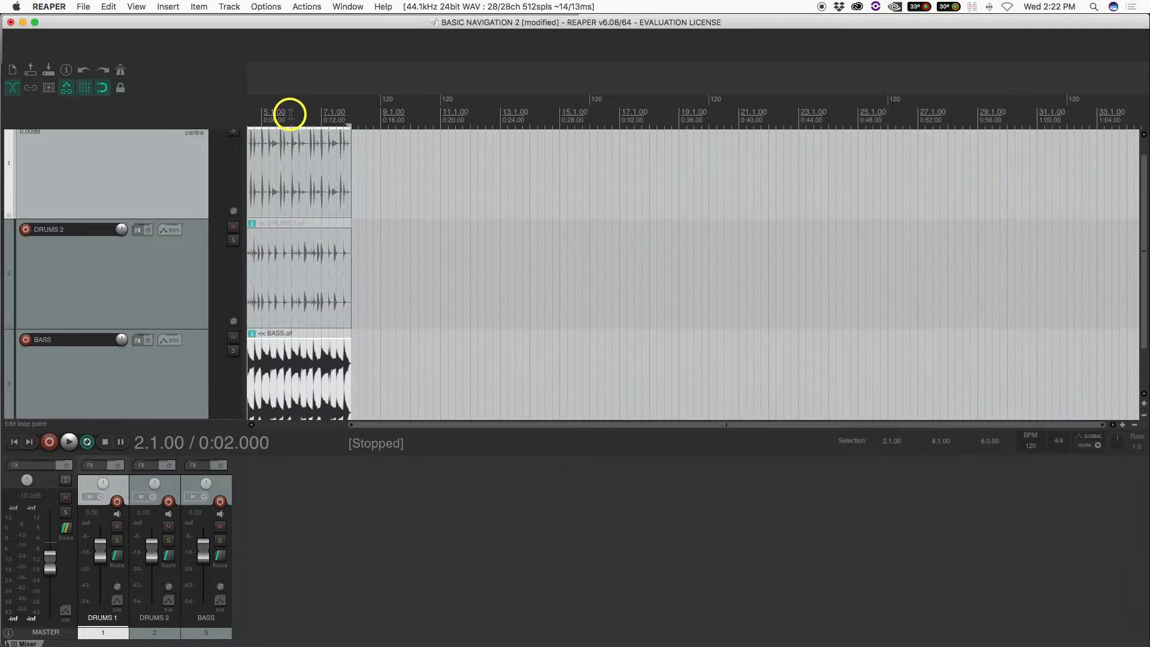
{"action": "scroll", "coordinate": [290, 114], "scroll_direction": "up", "scroll_amount": 6}
{"action": "scroll", "coordinate": [386, 188], "scroll_direction": "right", "scroll_amount": 4}
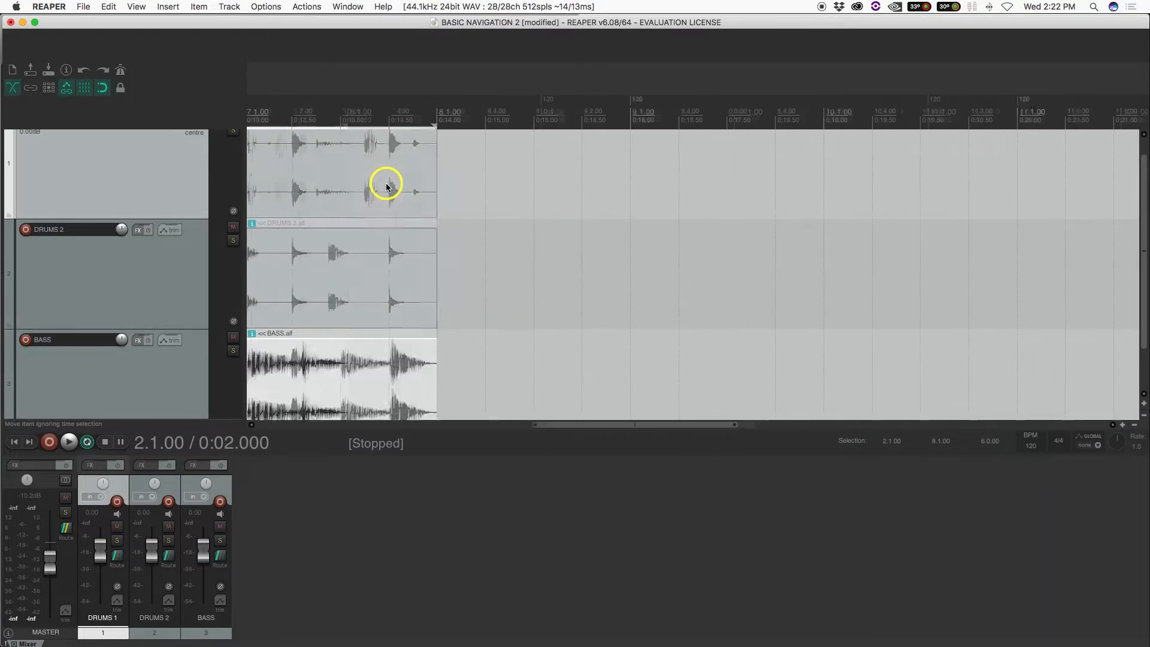
{"action": "scroll", "coordinate": [386, 187], "scroll_direction": "up", "scroll_amount": 1}
{"action": "key", "text": "space"}
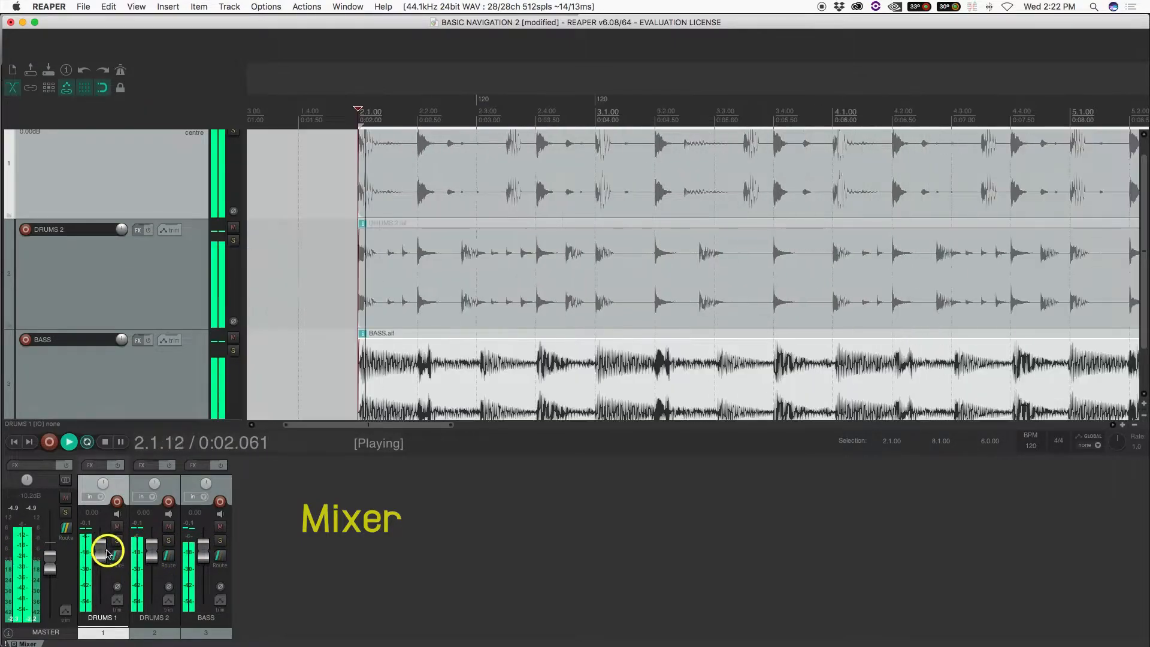
{"action": "left_click_drag", "start_coordinate": [104, 561], "coordinate": [137, 560]}
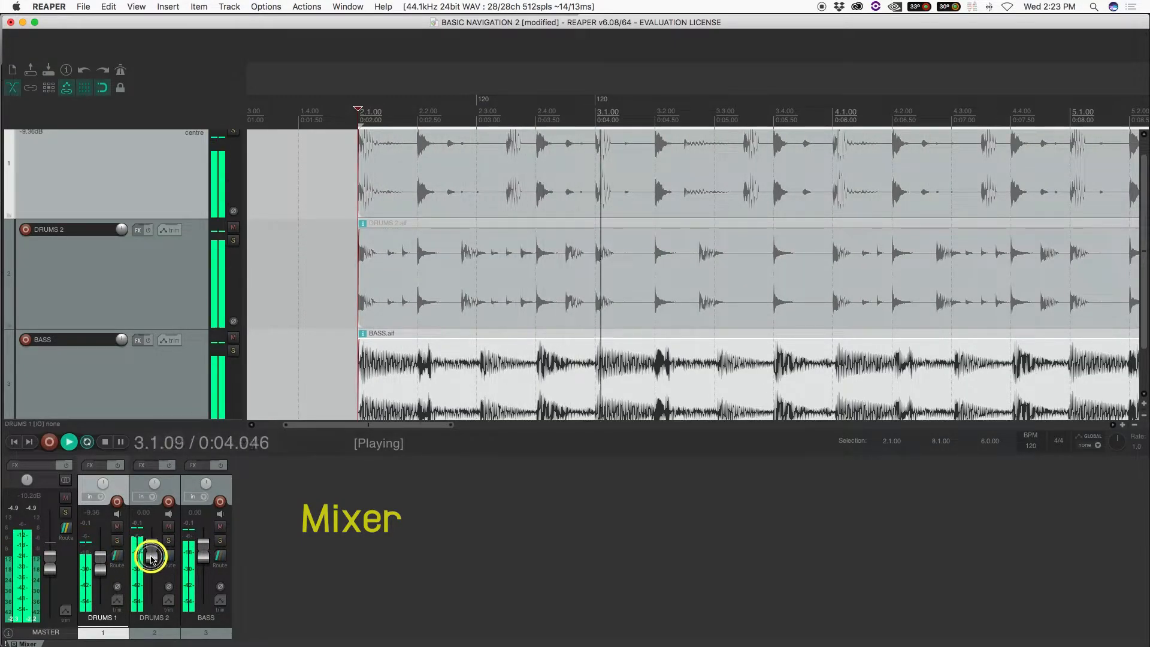
Solo and unsolo the BASS track, and mute and unmute it, while the loop plays
{"action": "left_click", "coordinate": [220, 540]}
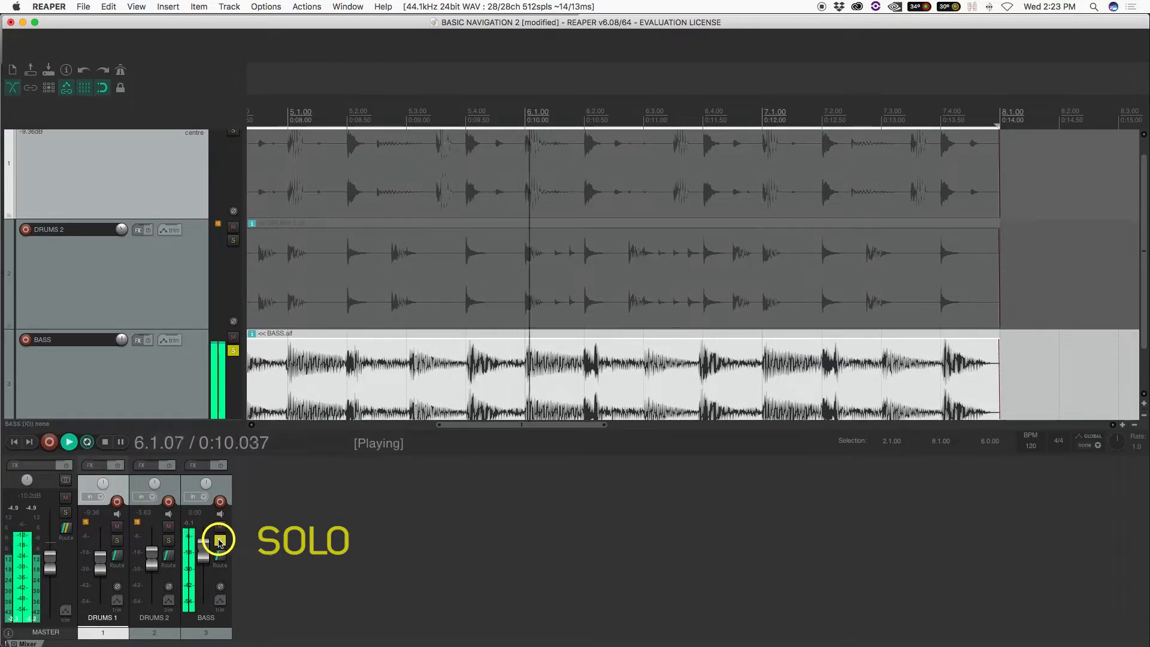
{"action": "left_click", "coordinate": [219, 540]}
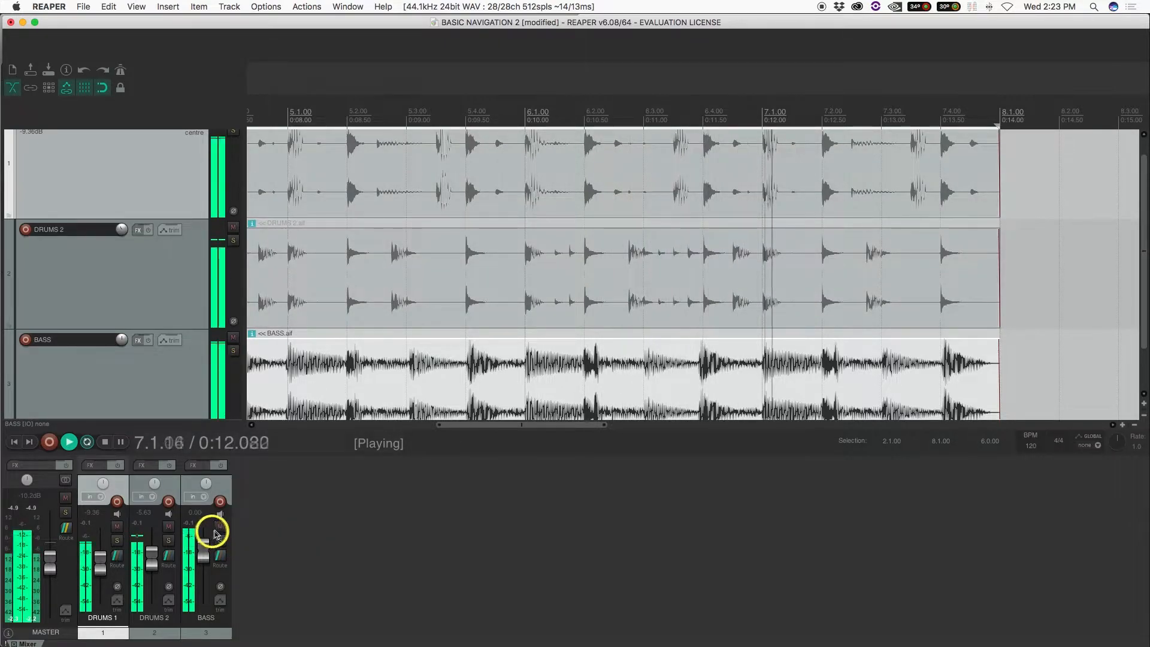
{"action": "left_click", "coordinate": [218, 527]}
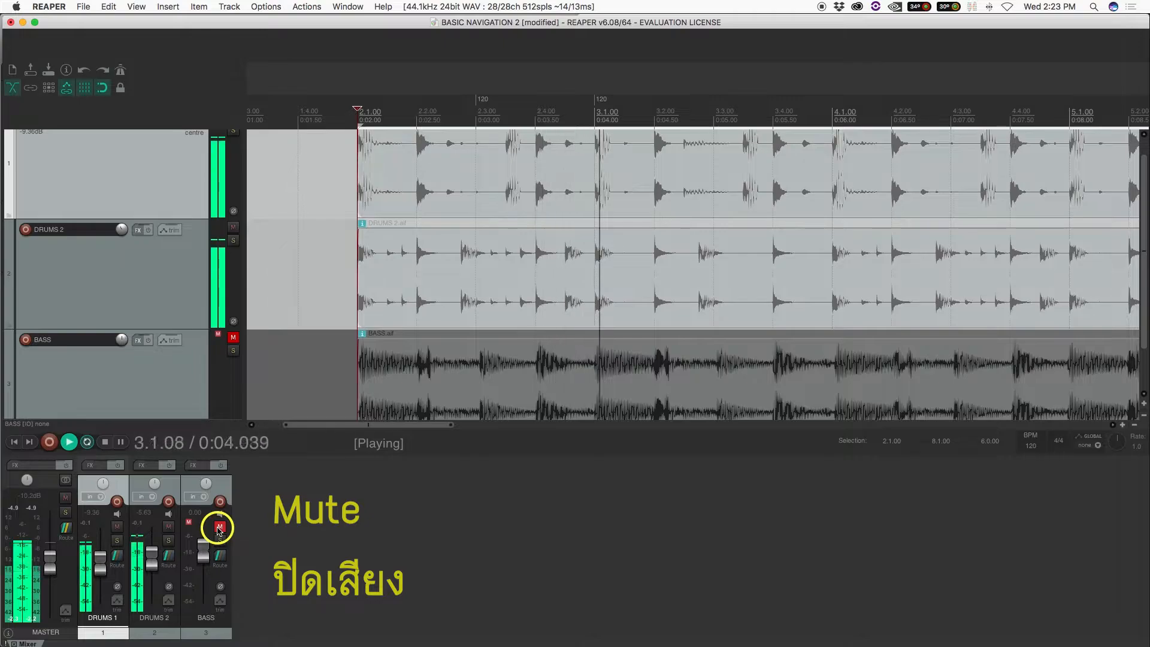
{"action": "left_click", "coordinate": [219, 527]}
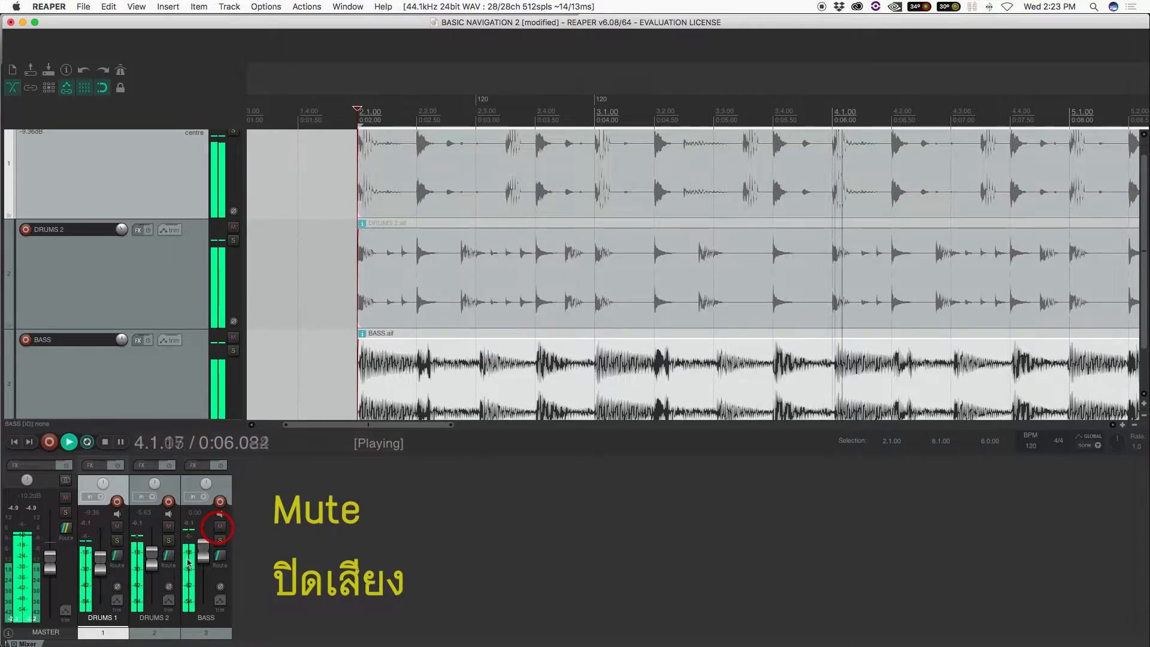
Rebalance the mixer to DRUMS 1 -8.48 dB, DRUMS 2 -13.0 dB and BASS -4.72 dB, and stop playback with the edit cursor at 1.4.00
{"action": "left_click_drag", "start_coordinate": [151, 554], "coordinate": [100, 574]}
{"action": "mouse_move", "coordinate": [201, 556]}
{"action": "left_mouse_down"}
{"action": "mouse_move", "coordinate": [202, 577]}
{"action": "mouse_move", "coordinate": [154, 539]}
{"action": "mouse_move", "coordinate": [146, 566]}
{"action": "mouse_move", "coordinate": [203, 569]}
{"action": "mouse_move", "coordinate": [202, 554]}
{"action": "left_mouse_up"}
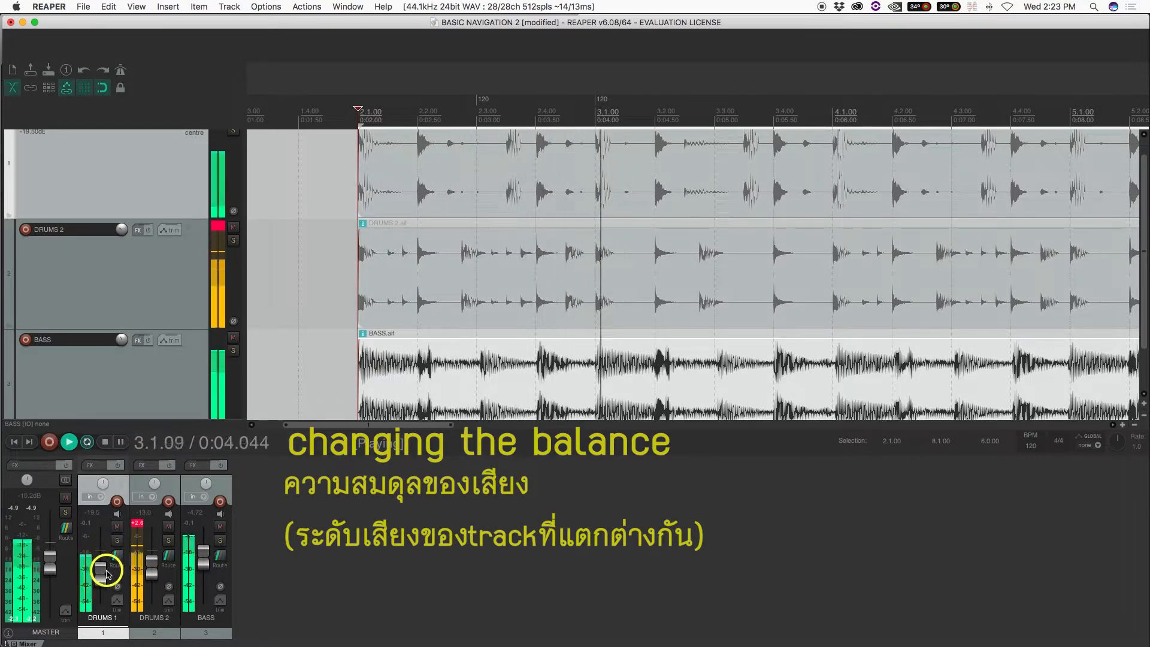
{"action": "left_click_drag", "start_coordinate": [107, 574], "coordinate": [103, 557]}
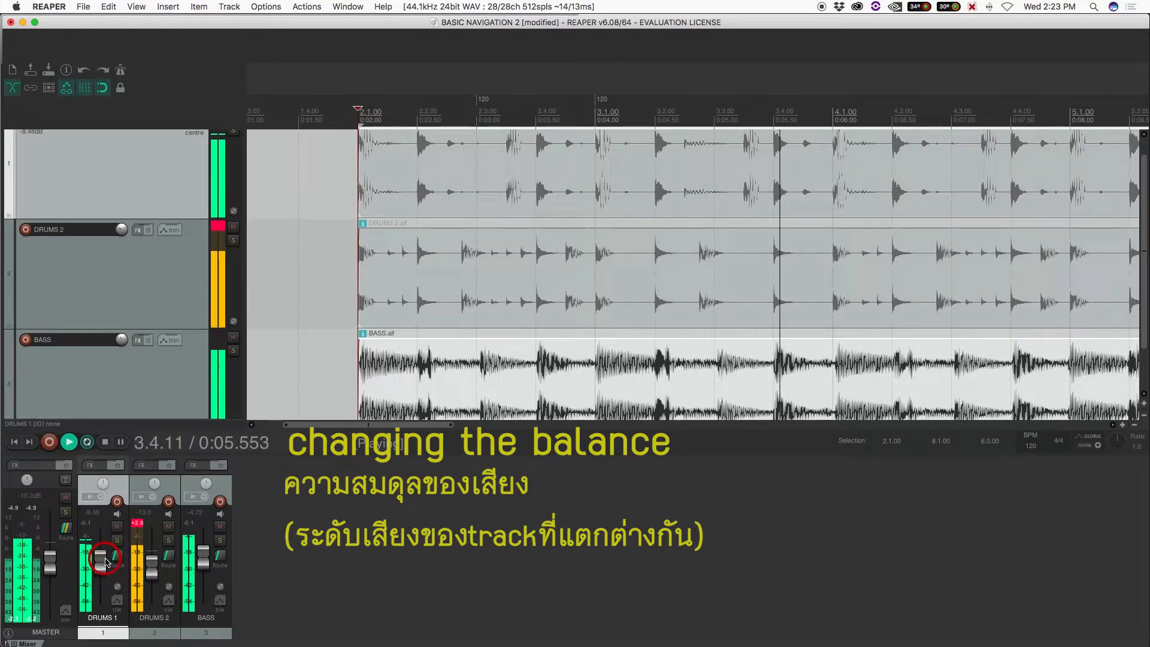
{"action": "left_click", "coordinate": [284, 394]}
{"action": "key", "text": "space"}
Select the DRUMS 2 clip at 3.2.00 and zoom the arrangement out until all three tracks fit with empty space beneath them
{"action": "scroll", "coordinate": [287, 387], "scroll_direction": "down", "scroll_amount": 1}
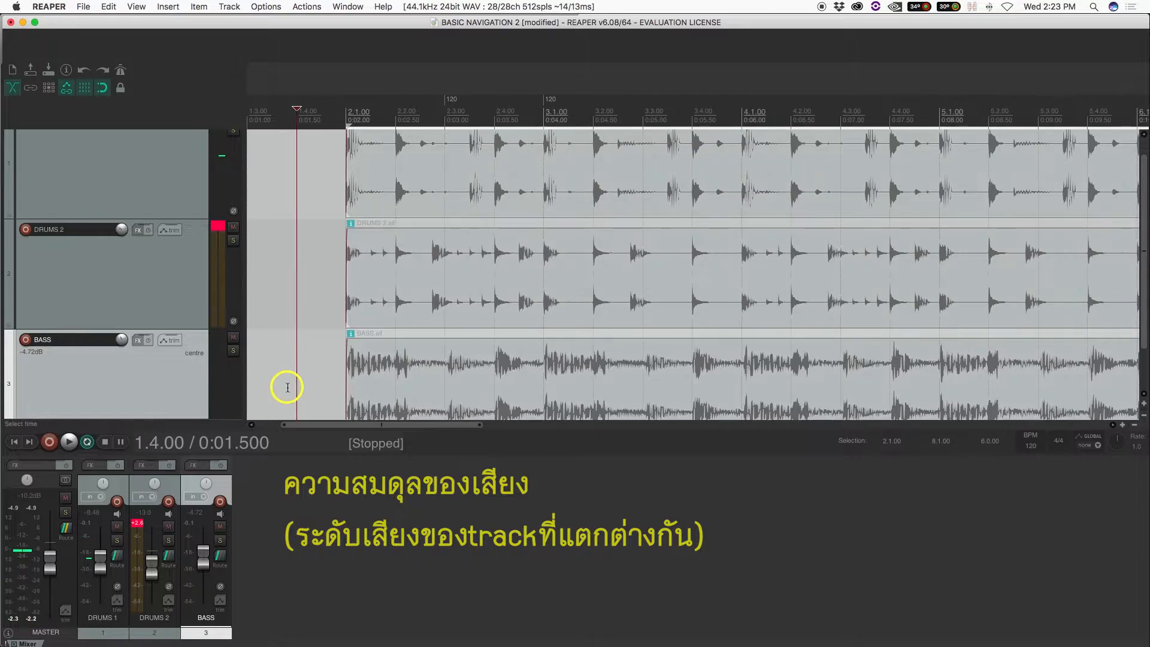
{"action": "scroll", "coordinate": [287, 387], "scroll_direction": "down", "scroll_amount": 2}
{"action": "scroll", "coordinate": [287, 388], "scroll_direction": "down", "scroll_amount": 2}
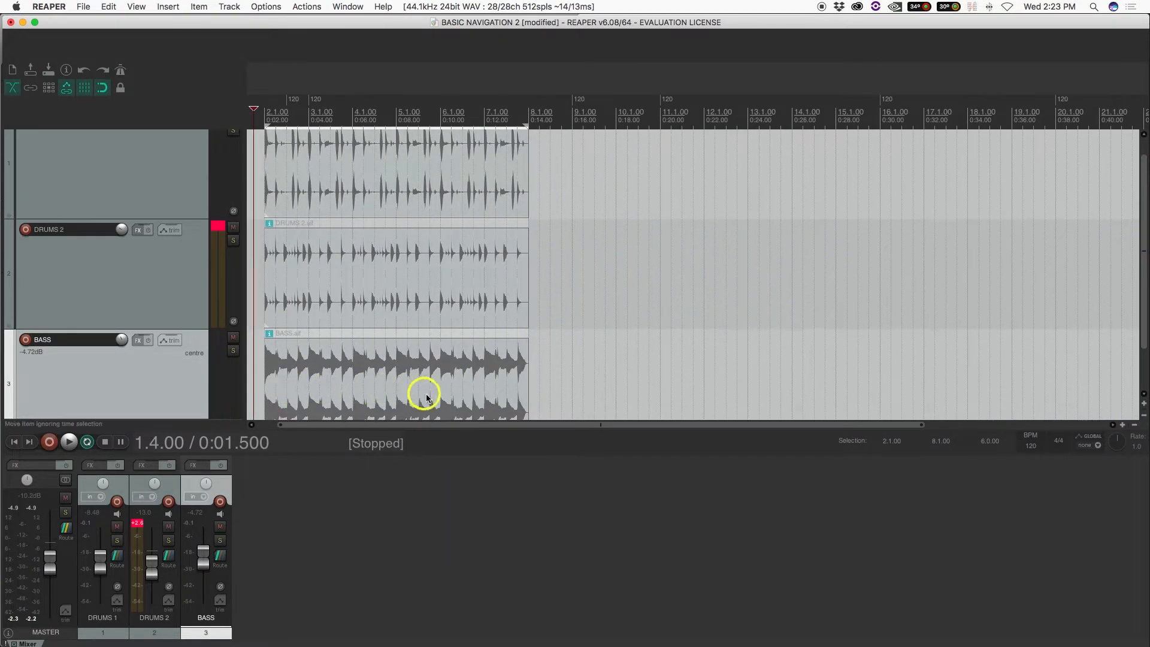
{"action": "key", "text": "super+Tab"}
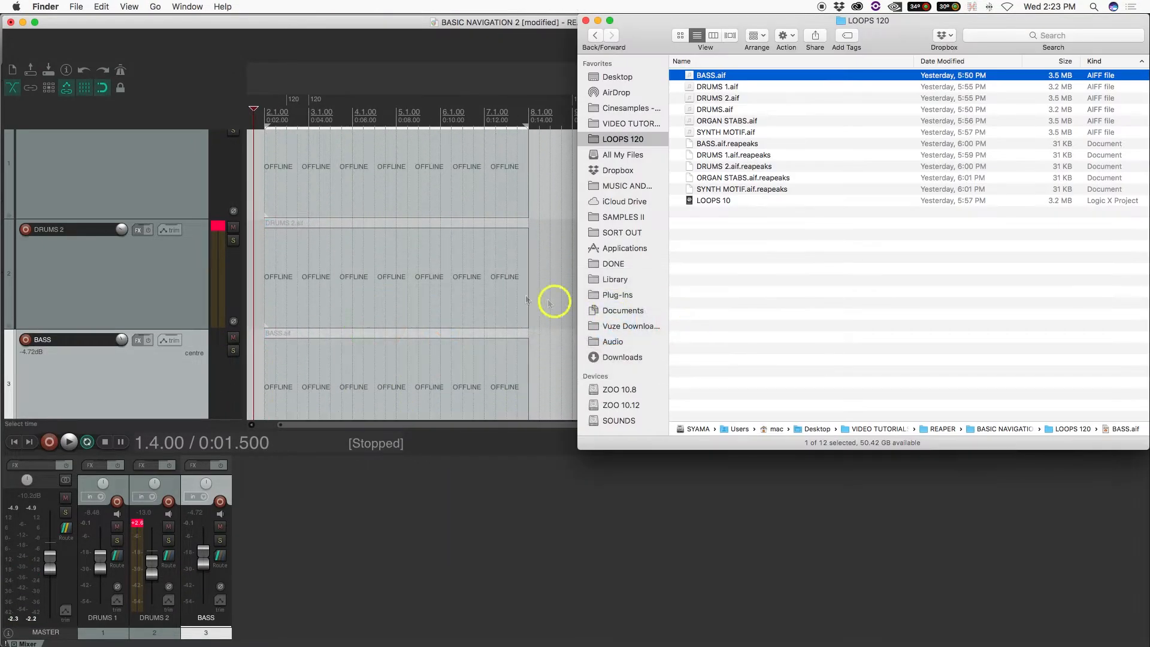
{"action": "scroll", "coordinate": [440, 288], "scroll_direction": "down", "scroll_amount": 2}
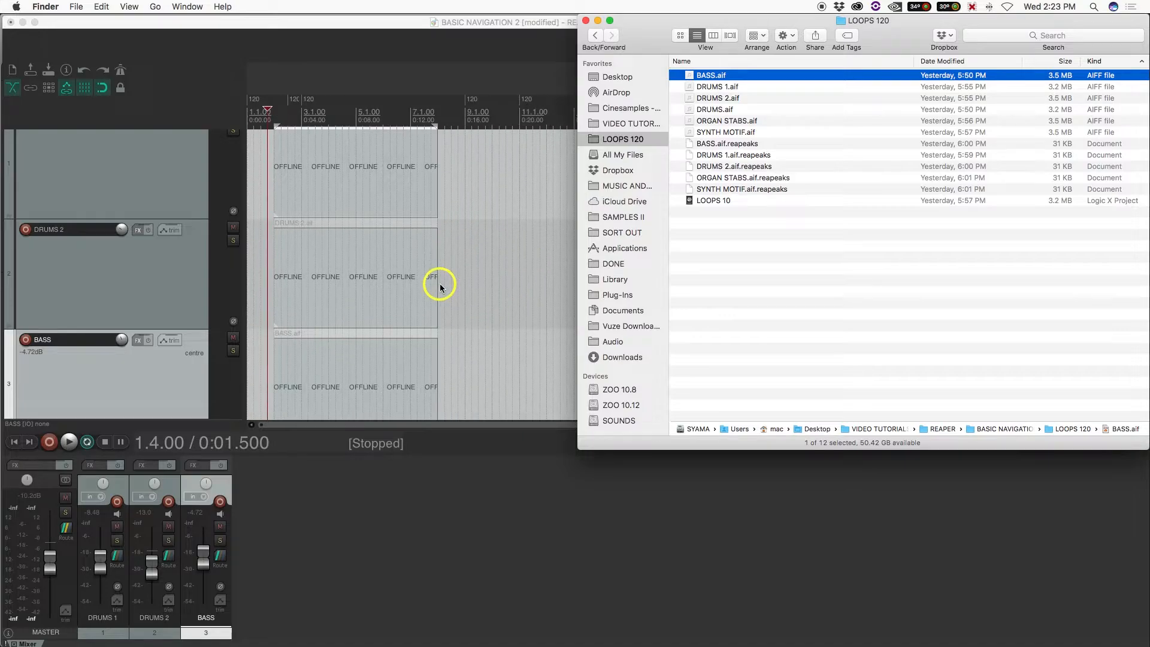
{"action": "left_click", "coordinate": [309, 307]}
{"action": "left_click", "coordinate": [308, 308]}
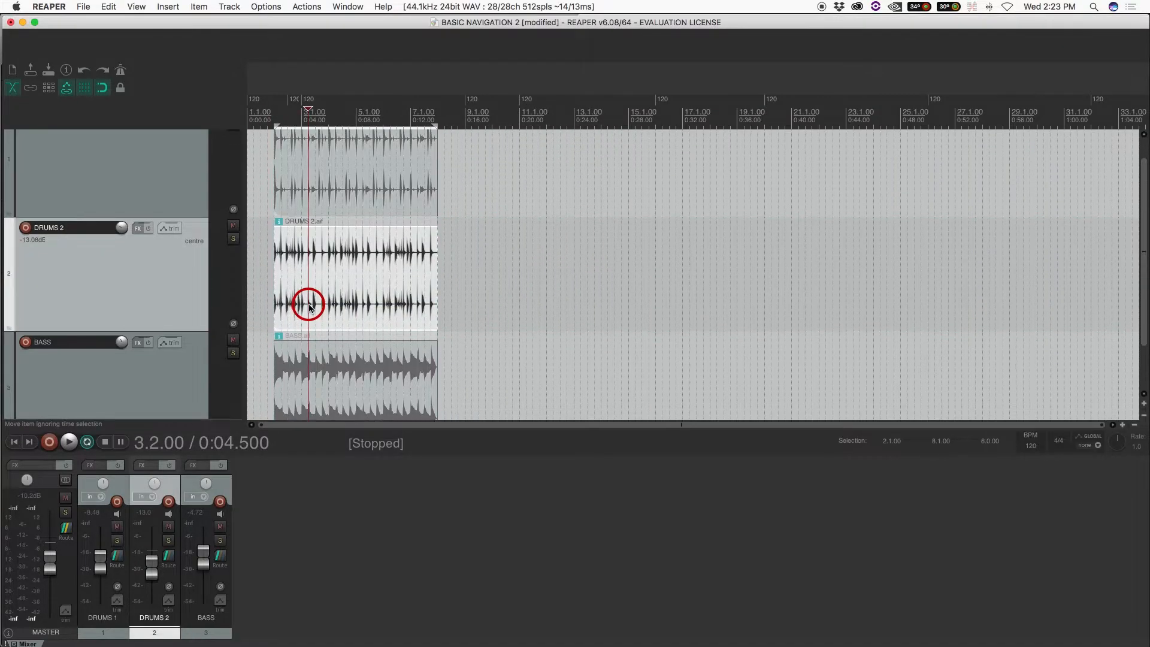
{"action": "scroll", "coordinate": [308, 308], "scroll_direction": "down", "scroll_amount": 1}
Import ORGAN STABS.aif and SYNTH MOTIF.aif from the LOOPS 120 folder in Finder onto two new tracks below BASS, both starting at 2.1.00
{"action": "key", "text": "super+Tab"}
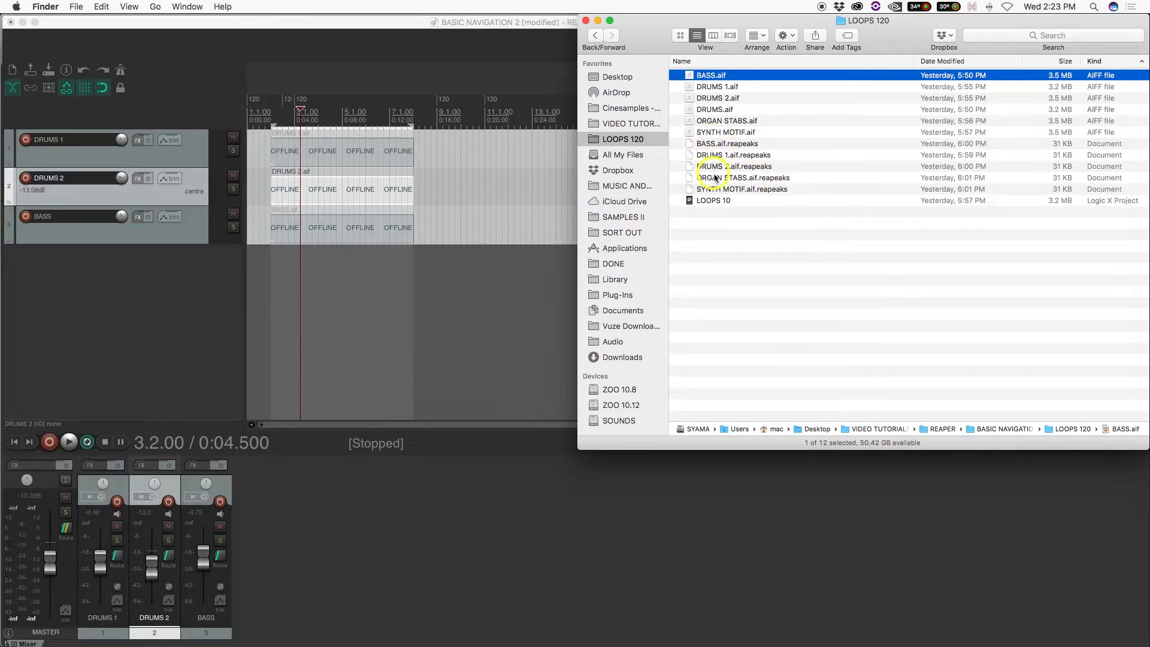
{"action": "left_click_drag", "start_coordinate": [718, 121], "coordinate": [281, 262]}
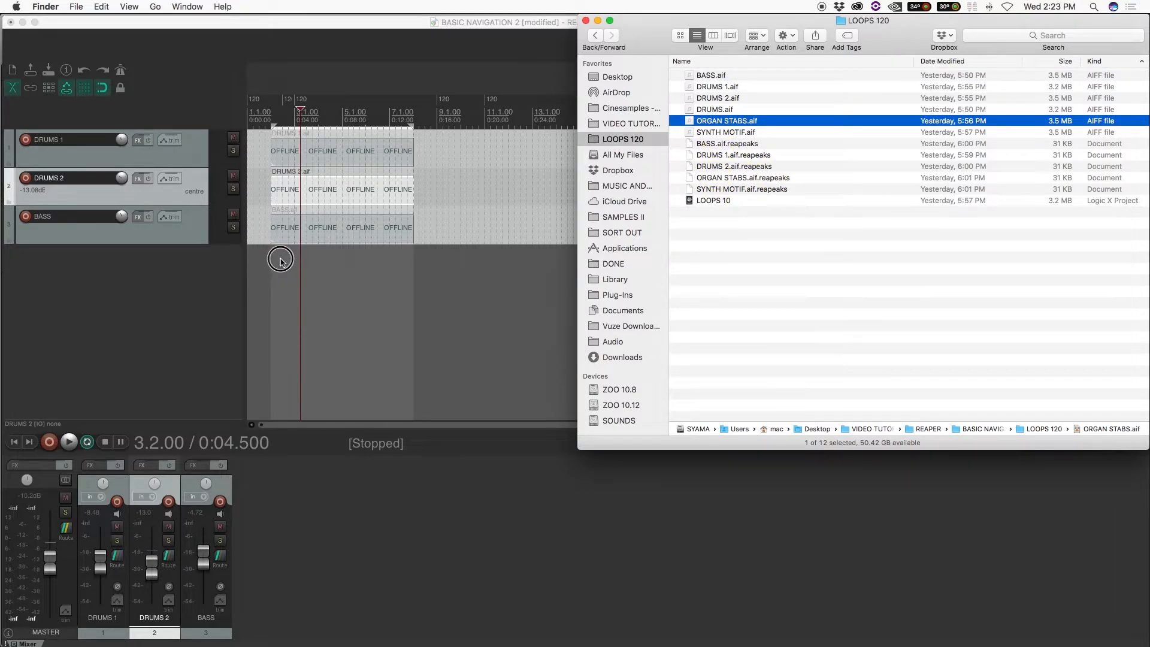
{"action": "left_click_drag", "start_coordinate": [673, 120], "coordinate": [270, 269]}
{"action": "left_click", "coordinate": [691, 133]}
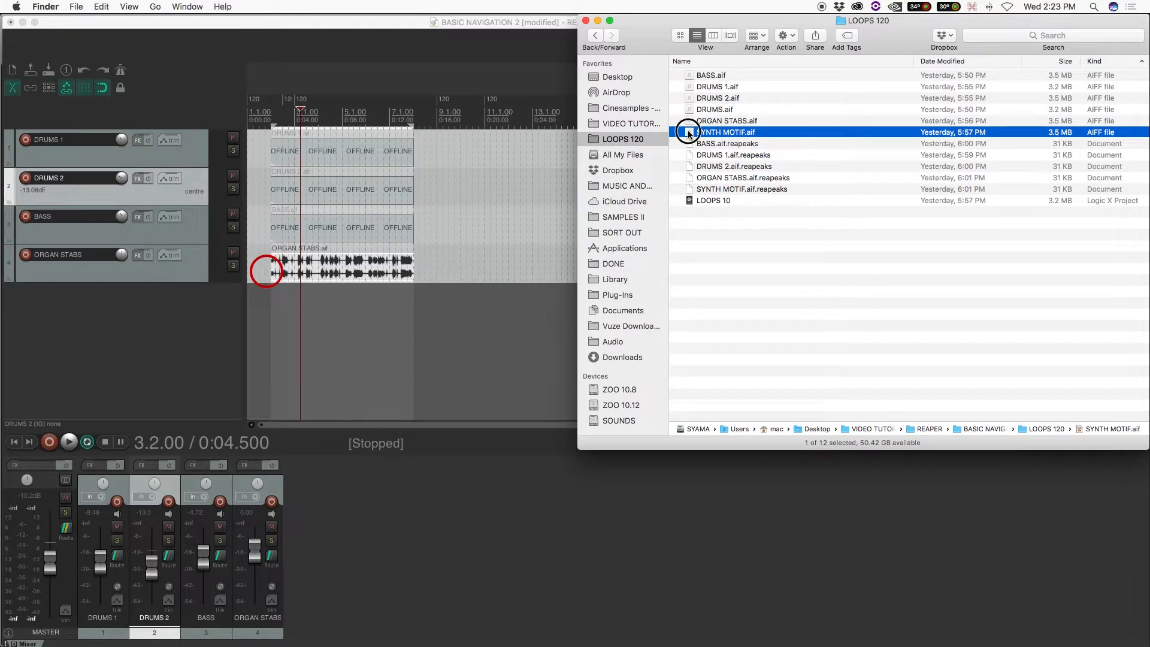
{"action": "left_click_drag", "start_coordinate": [689, 133], "coordinate": [268, 343]}
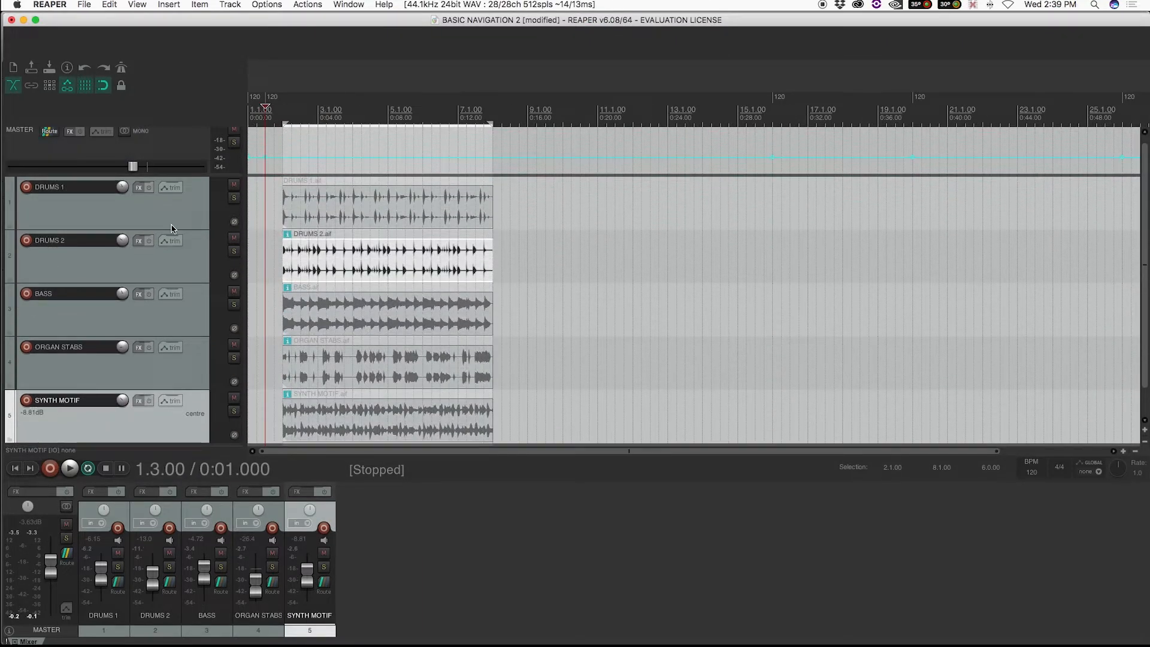
Play the five-track loop in REAPER and set the mixer volume of ORGAN STABS to -16.8 dB and SYNTH MOTIF to -9.75 dB
{"action": "scroll", "coordinate": [172, 228], "scroll_direction": "down", "scroll_amount": 2}
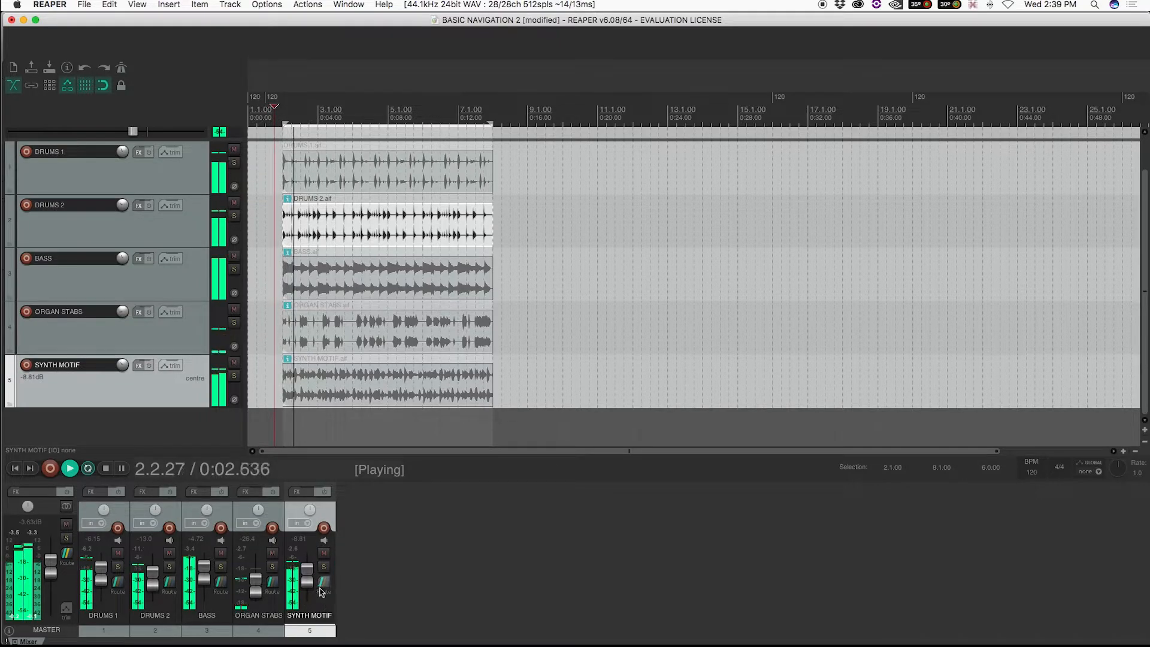
{"action": "left_click_drag", "start_coordinate": [308, 577], "coordinate": [258, 586]}
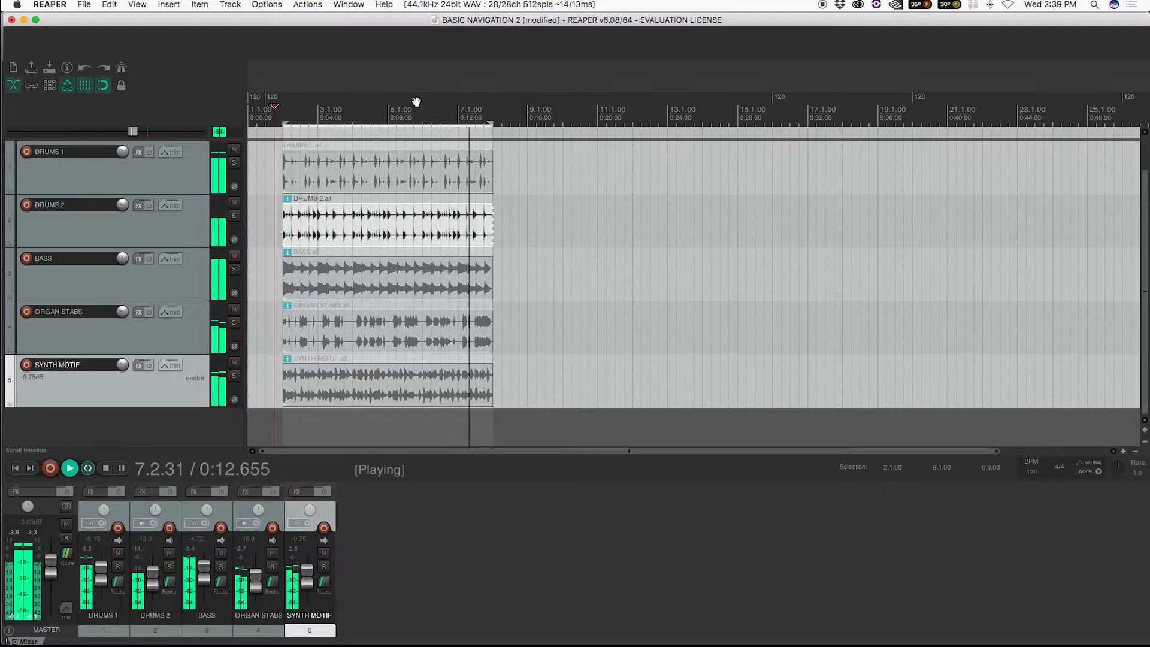
Zoom in horizontally and vertically on the five clips between 2.1.00 and 8.1.00 to examine their waveforms during playback
{"action": "scroll", "coordinate": [416, 112], "scroll_direction": "up", "scroll_amount": 3}
{"action": "scroll", "coordinate": [417, 112], "scroll_direction": "up", "scroll_amount": 3}
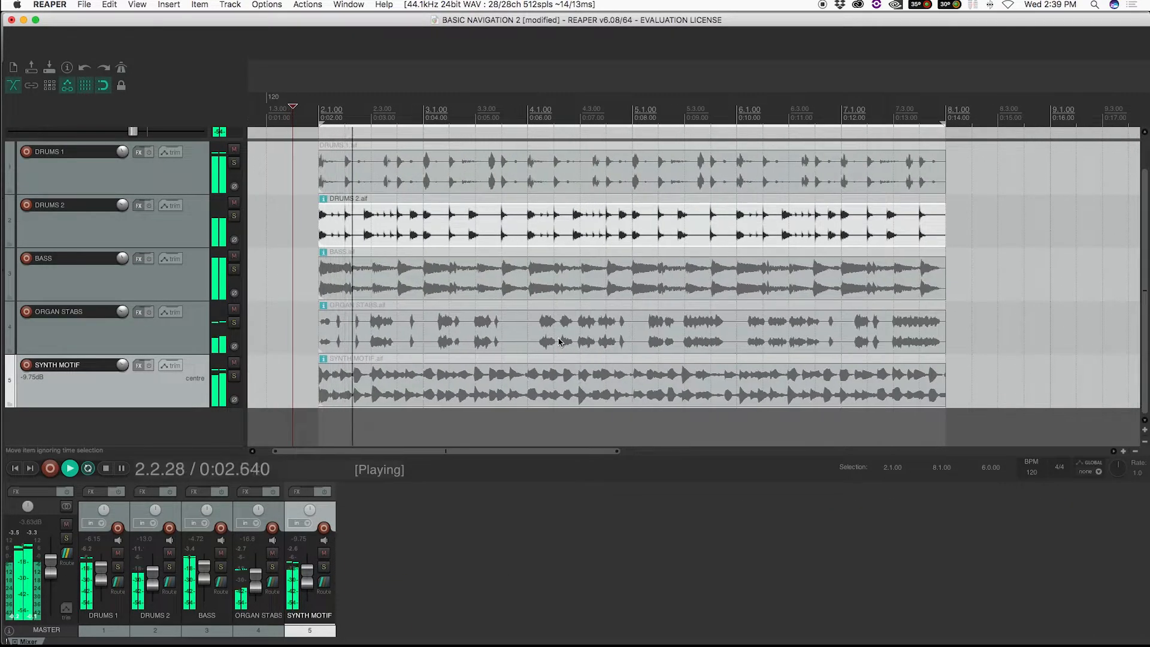
{"action": "scroll", "coordinate": [467, 290], "scroll_direction": "up", "scroll_amount": 4}
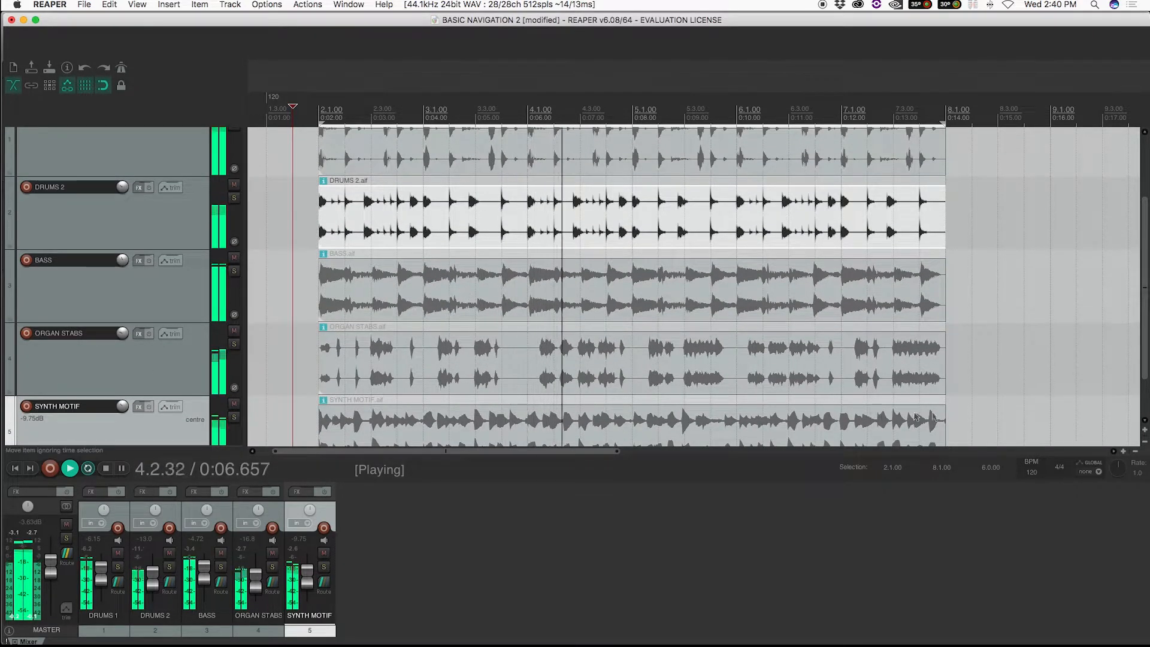
Lower the SYNTH MOTIF volume to -30.4 dB and set the tempo to 100 BPM during playback
{"action": "left_click", "coordinate": [1032, 474]}
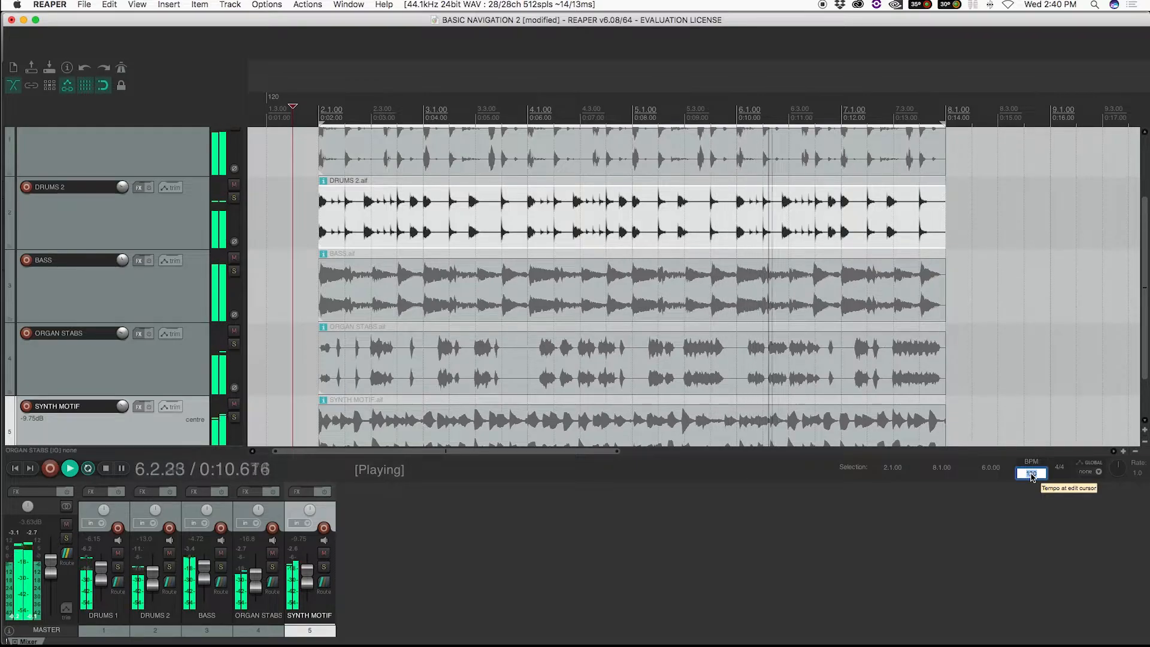
{"action": "left_click_drag", "start_coordinate": [307, 576], "coordinate": [307, 591]}
{"action": "left_click", "coordinate": [1031, 473]}
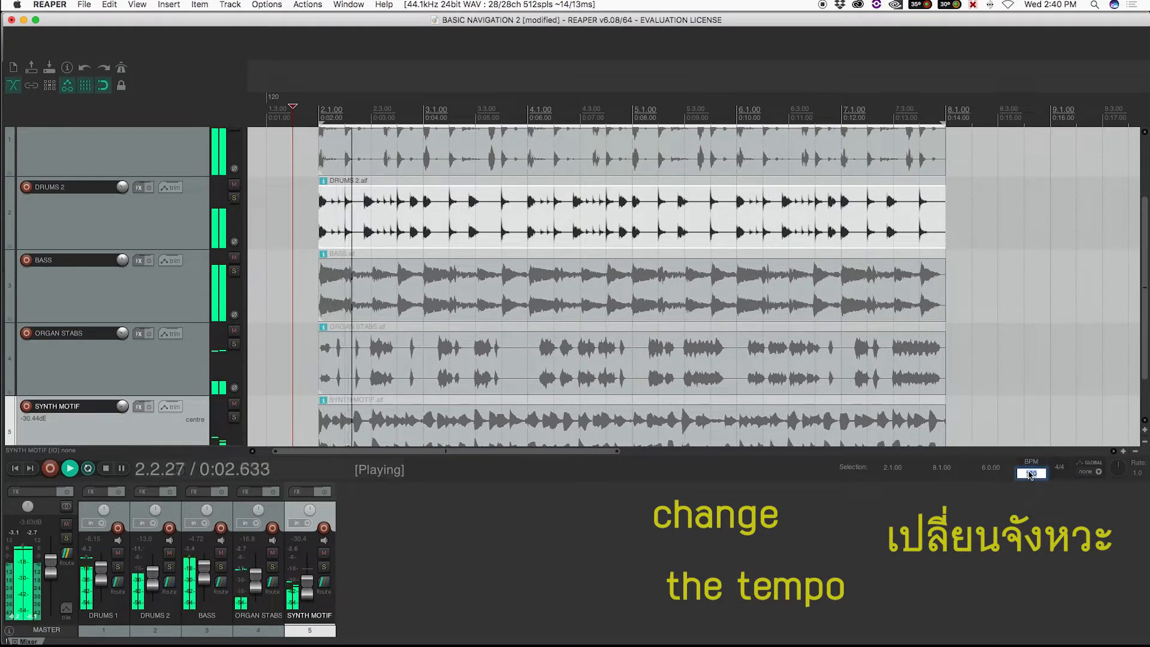
{"action": "type", "text": "1"}
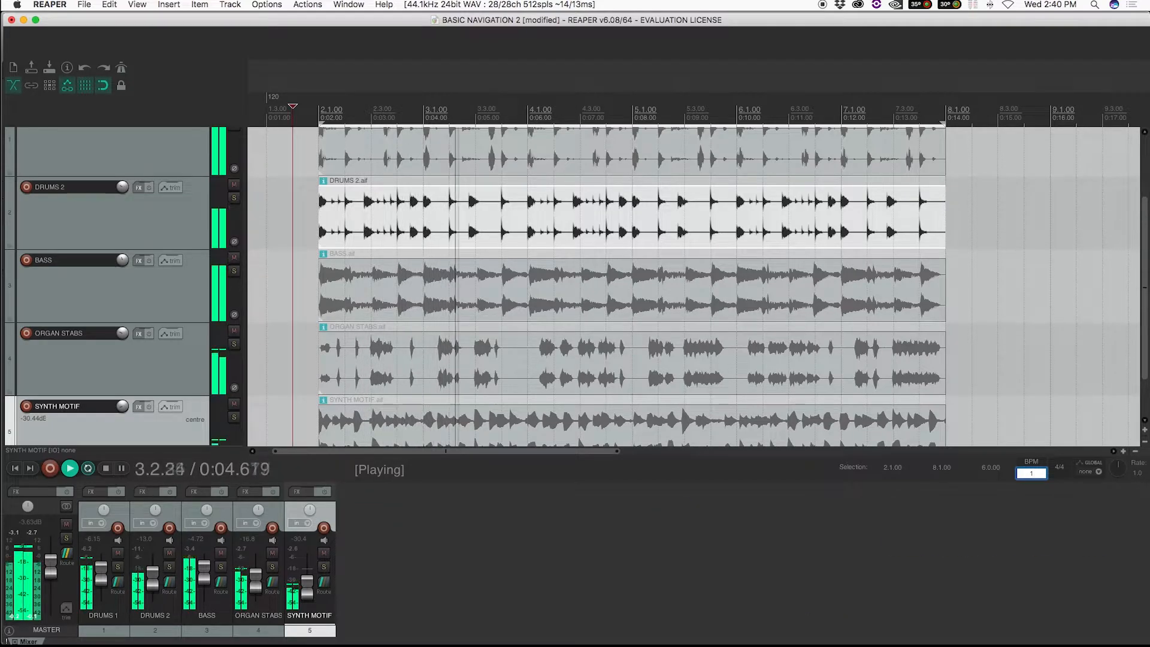
{"action": "type", "text": "00"}
{"action": "key", "text": "Return"}
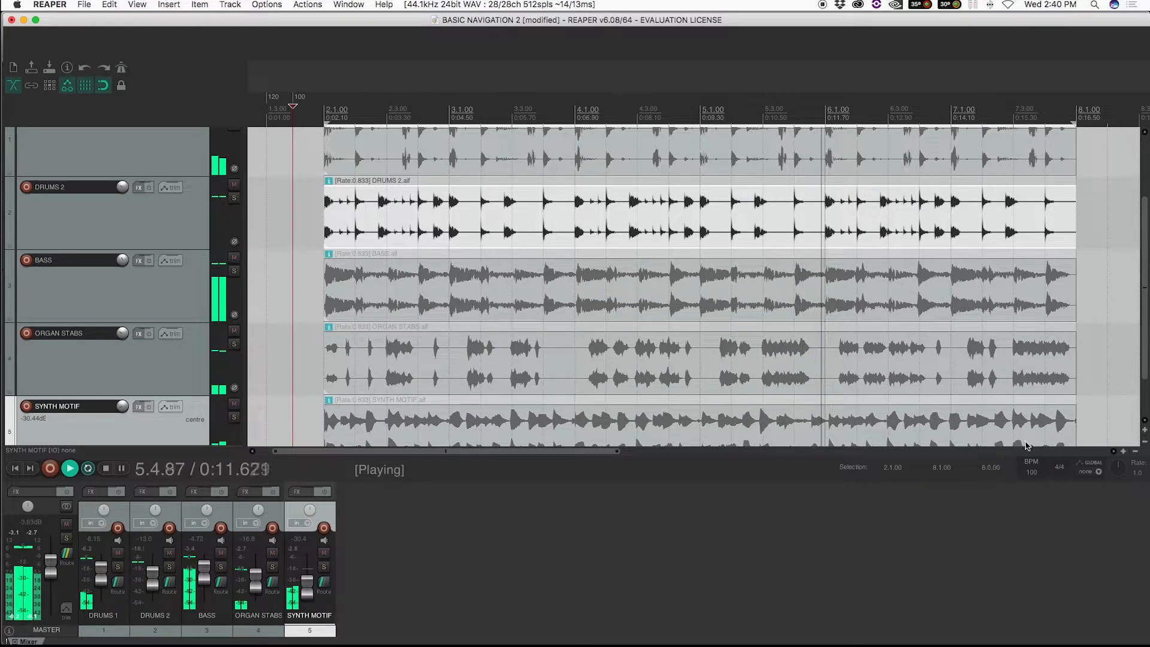
Tap in a slower tempo of about 70 BPM while the loop plays
{"action": "double_click", "coordinate": [1031, 473]}
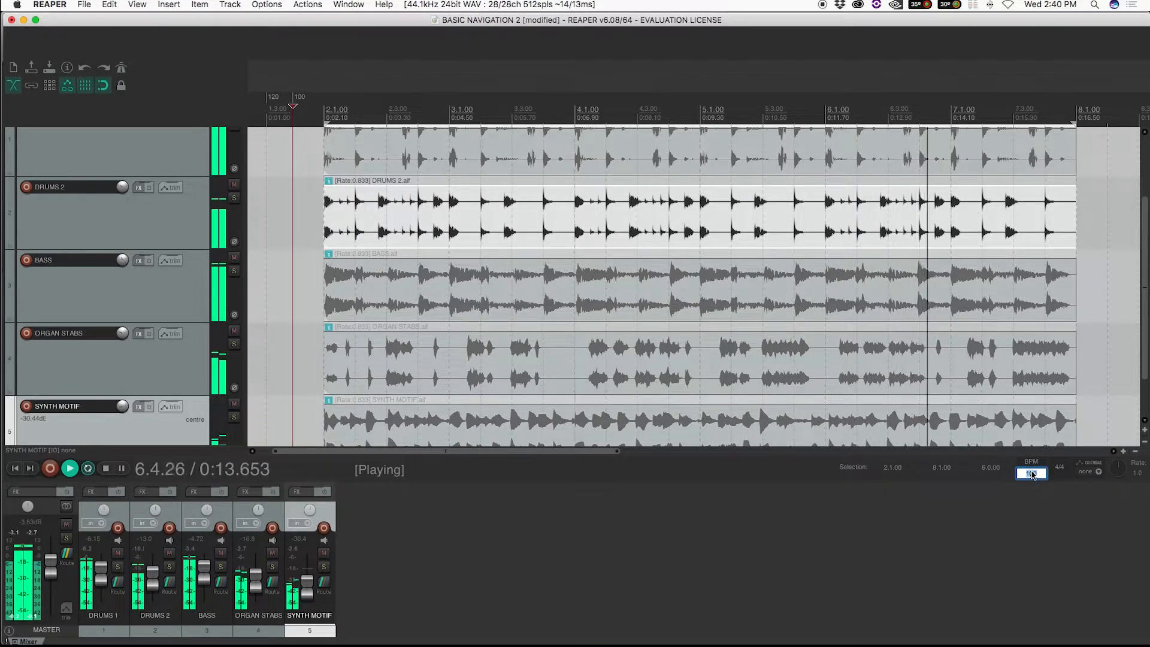
{"action": "left_click", "coordinate": [1029, 464]}
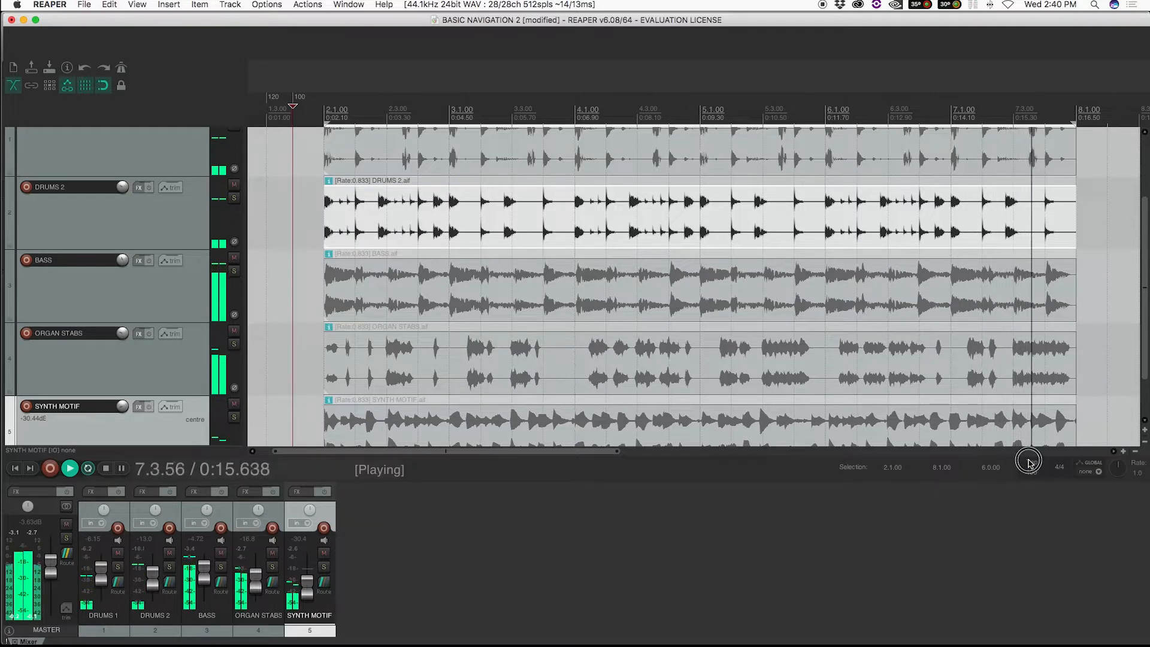
{"action": "left_click", "coordinate": [1029, 463]}
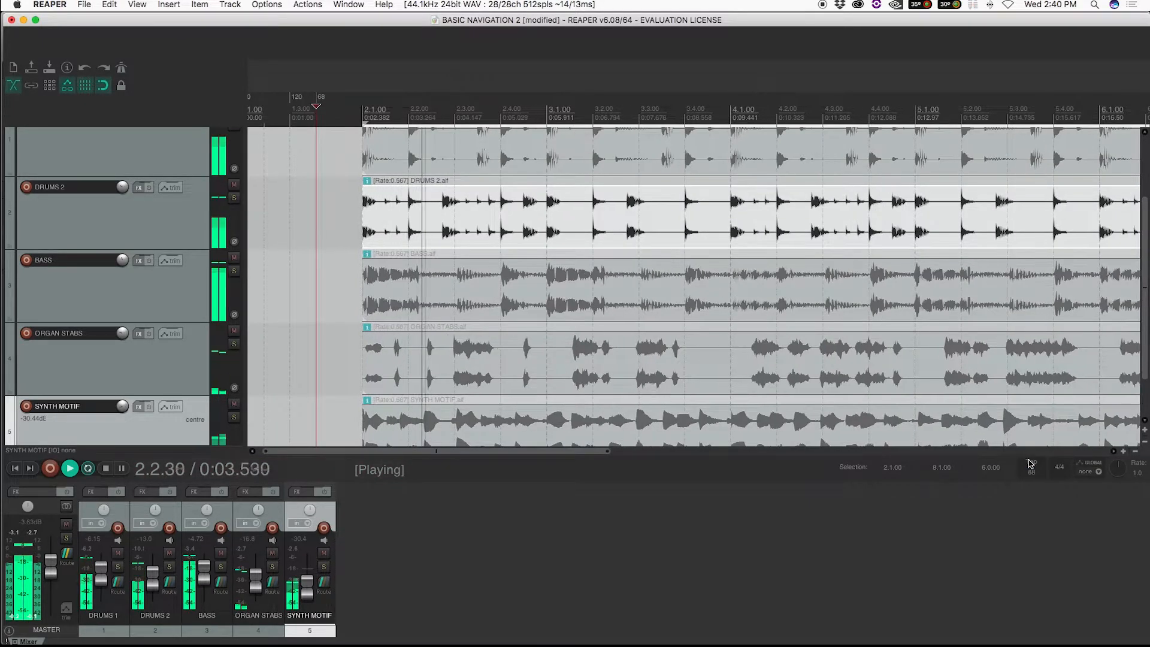
{"action": "left_click", "coordinate": [1029, 463]}
{"action": "left_click", "coordinate": [1029, 463]}
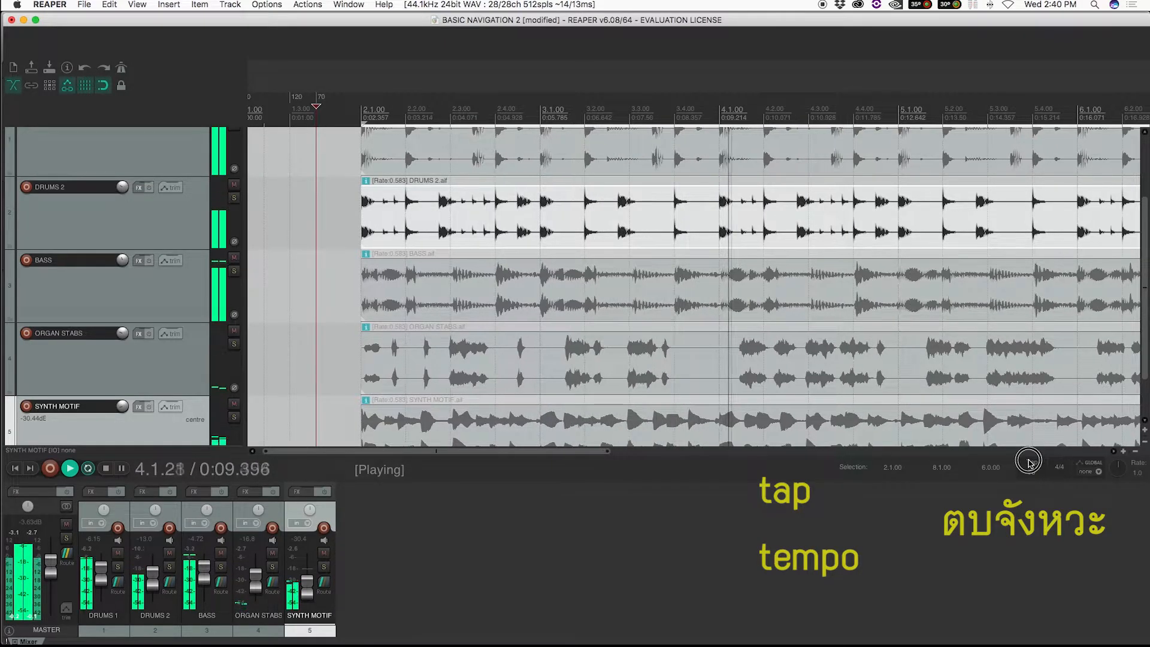
{"action": "left_click", "coordinate": [1029, 463]}
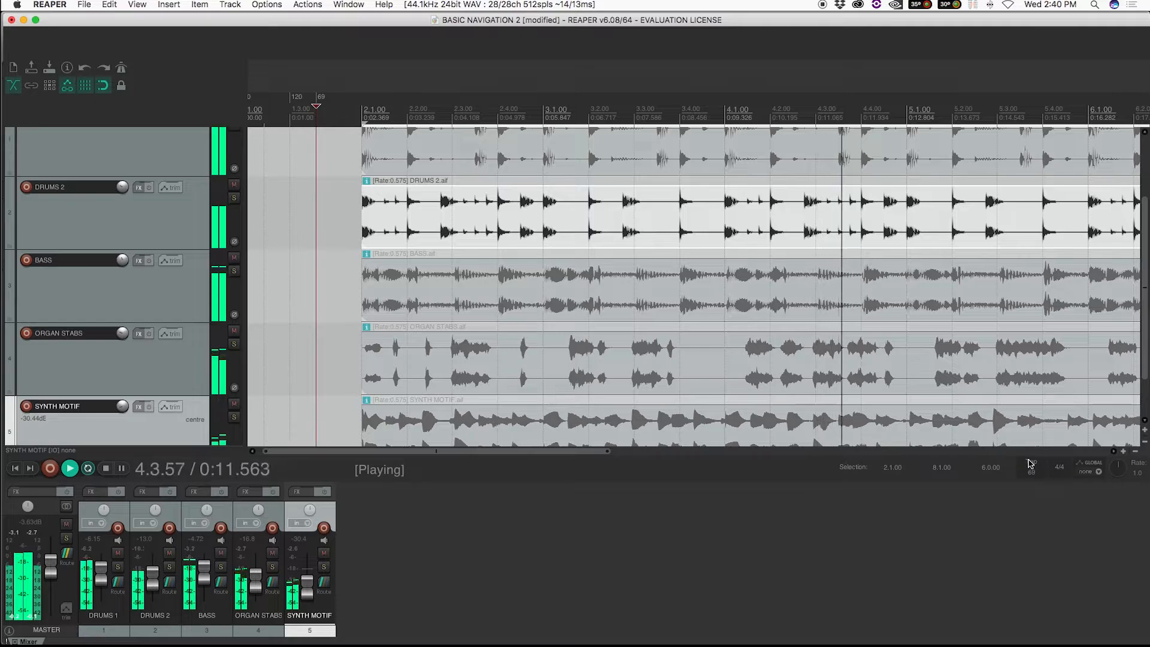
{"action": "left_click", "coordinate": [1030, 464]}
Set the tempo to 120 BPM
{"action": "left_click", "coordinate": [1031, 473]}
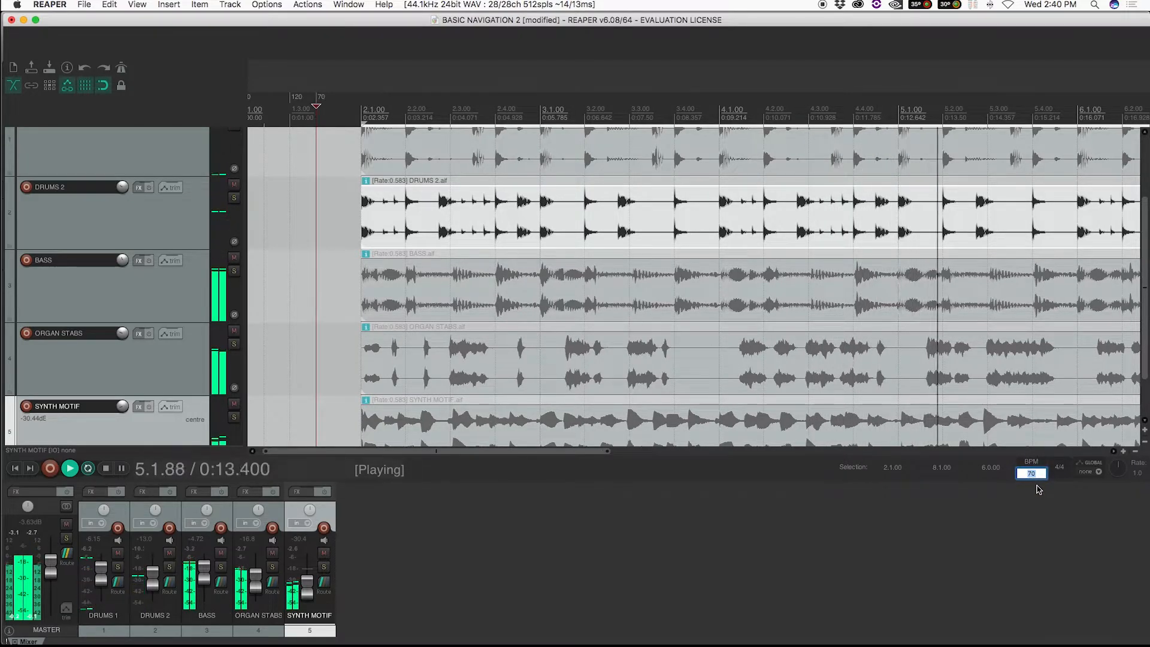
{"action": "type", "text": "120"}
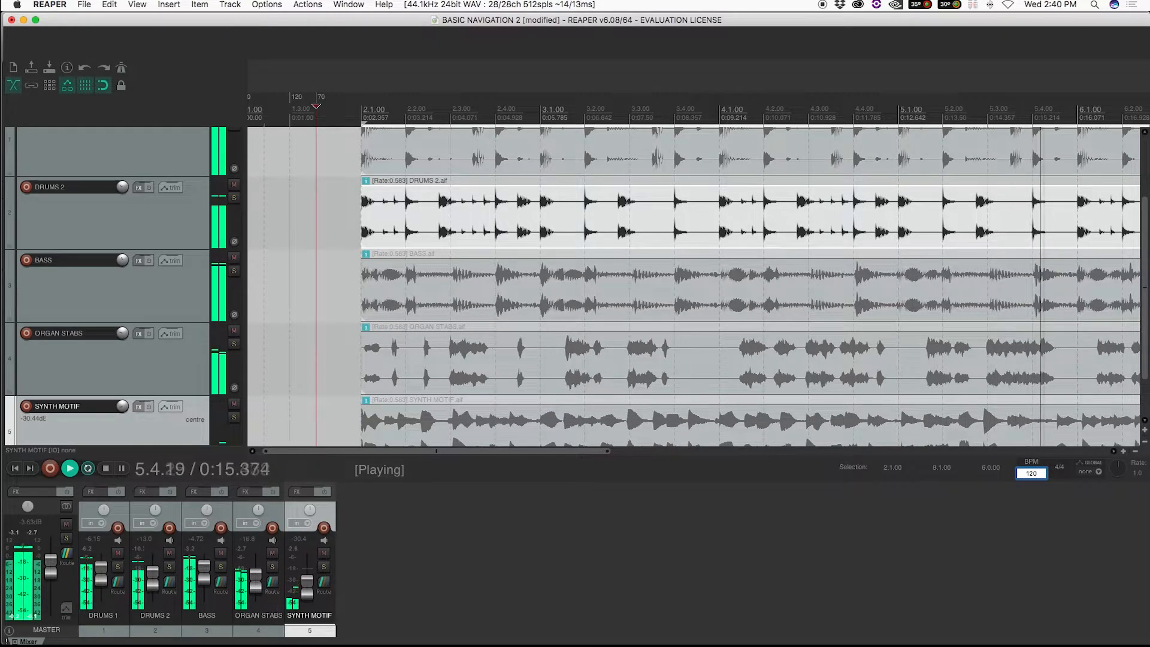
{"action": "key", "text": "Return"}
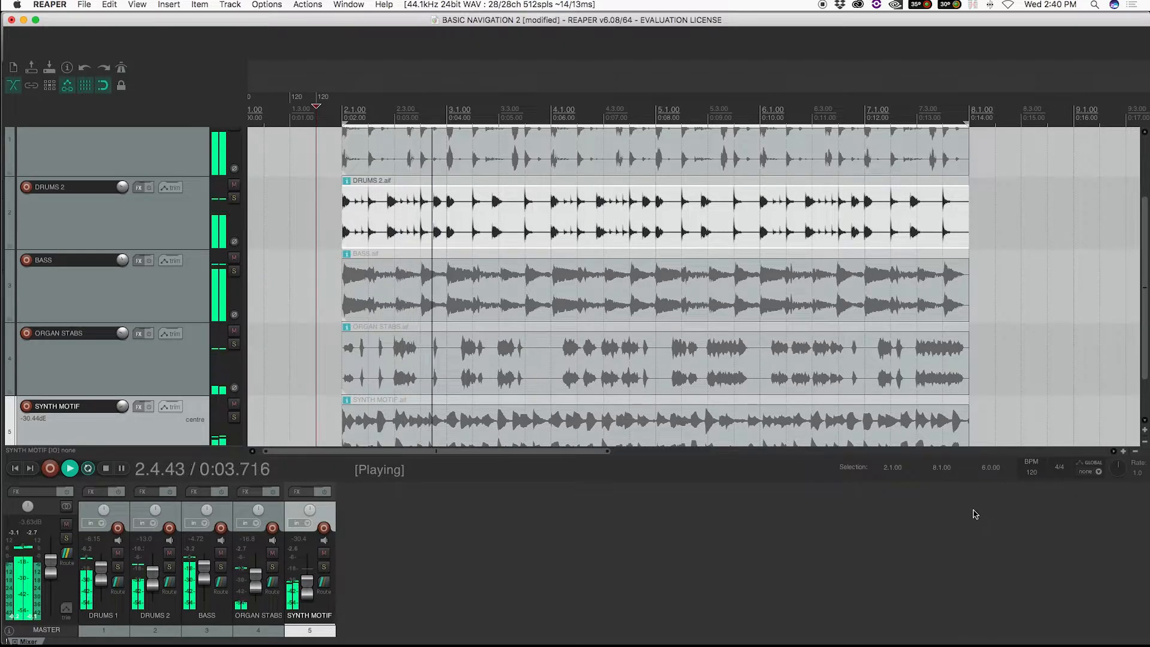
Move the DRUMS 2 clip so that it starts at 4.1.00
{"action": "scroll", "coordinate": [464, 268], "scroll_direction": "up", "scroll_amount": 2}
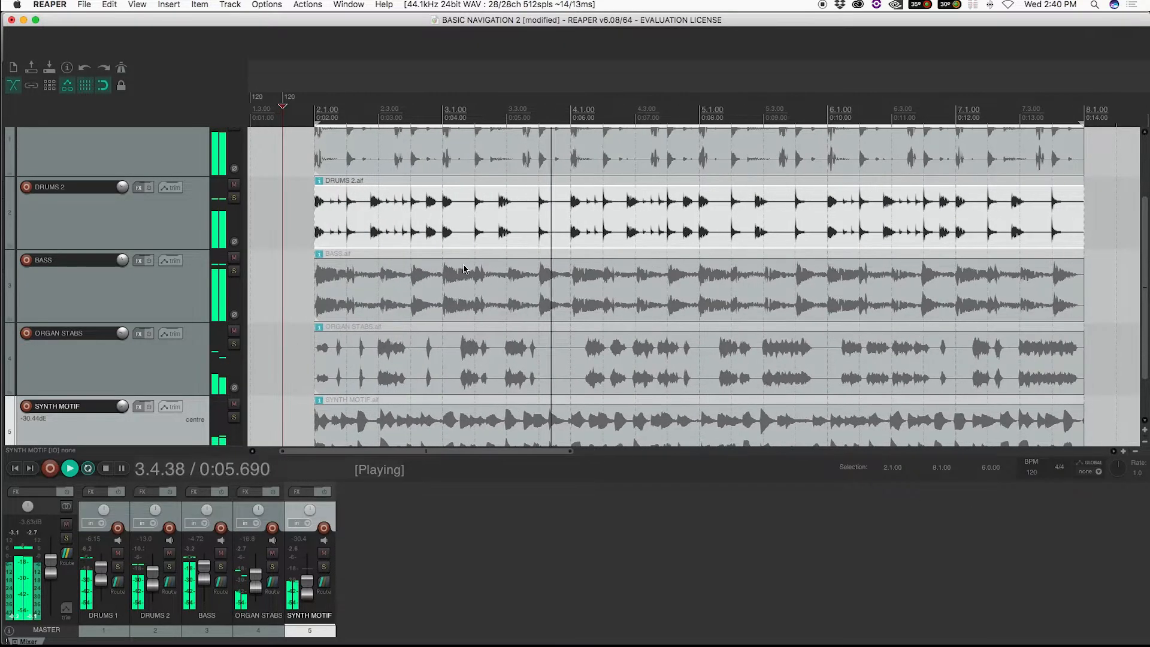
{"action": "left_click_drag", "start_coordinate": [424, 213], "coordinate": [676, 215]}
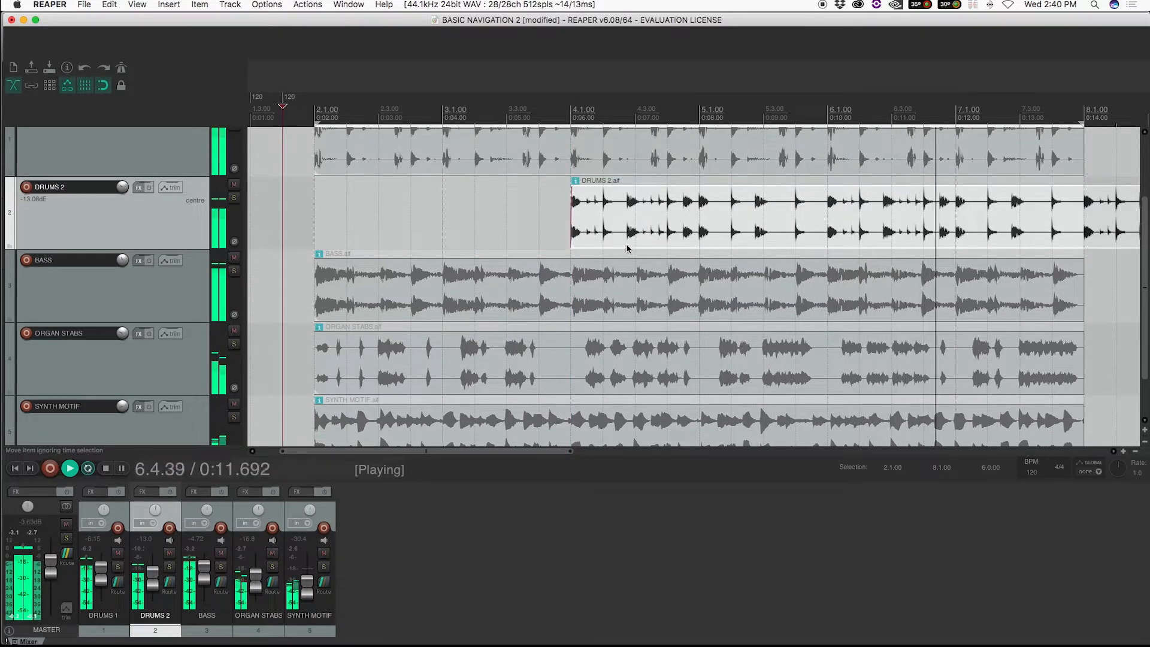
Trim the start of the BASS clip to 4.1.00 and place the edit cursor at 2.1.00
{"action": "left_click", "coordinate": [461, 292]}
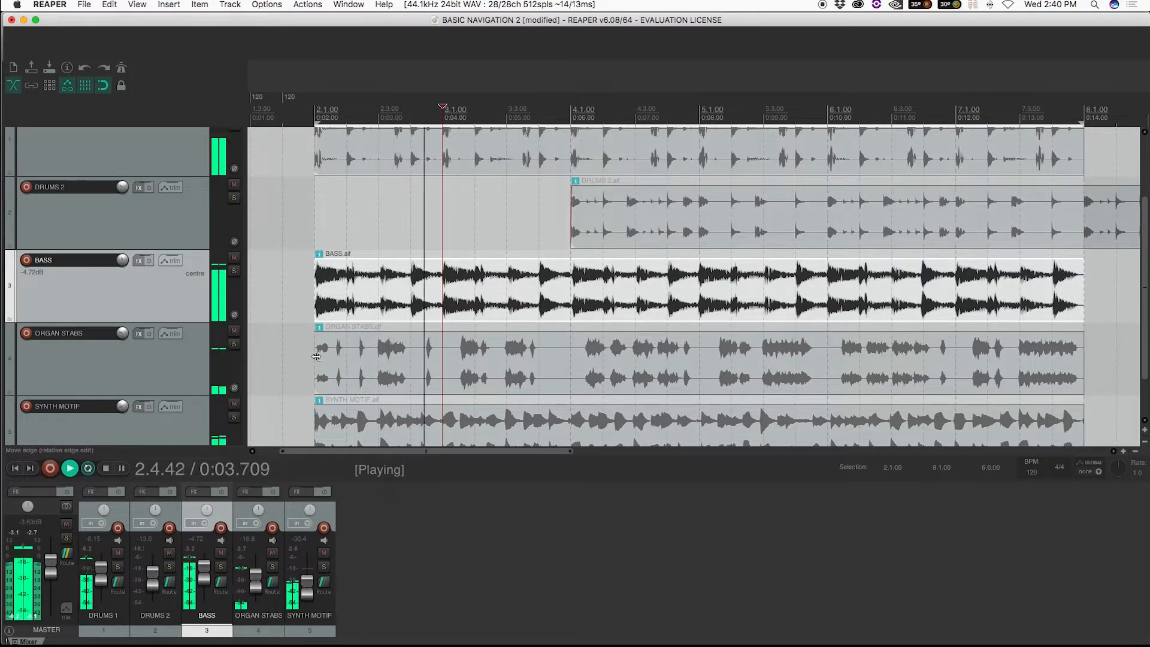
{"action": "scroll", "coordinate": [345, 370], "scroll_direction": "down", "scroll_amount": 1}
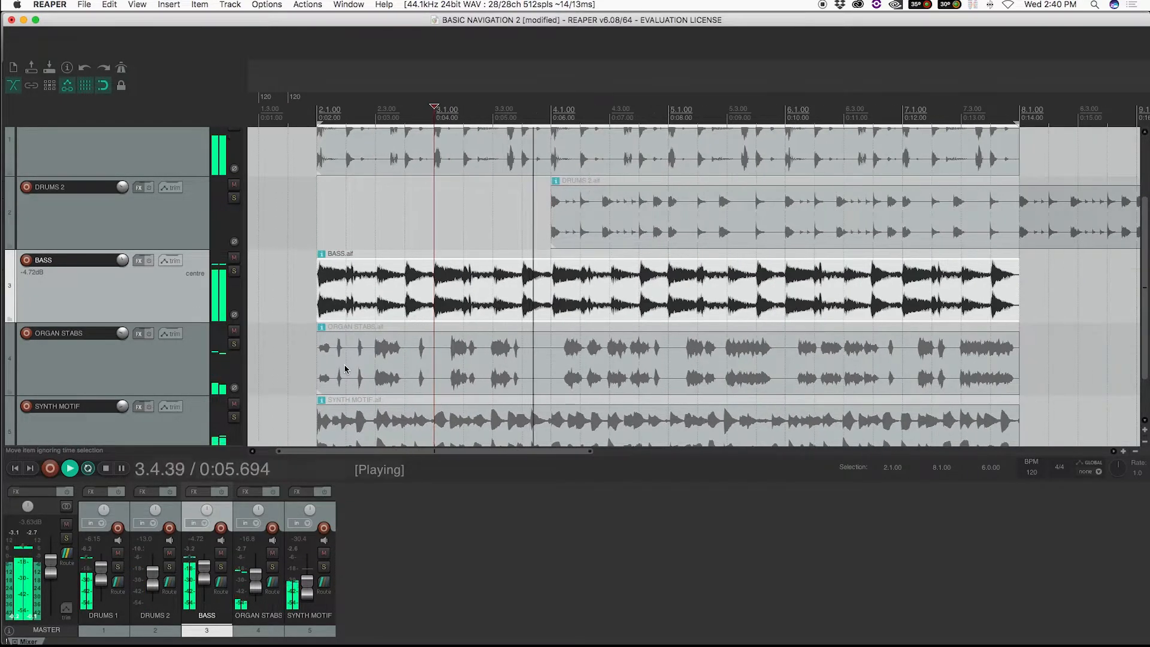
{"action": "scroll", "coordinate": [366, 213], "scroll_direction": "up", "scroll_amount": 1}
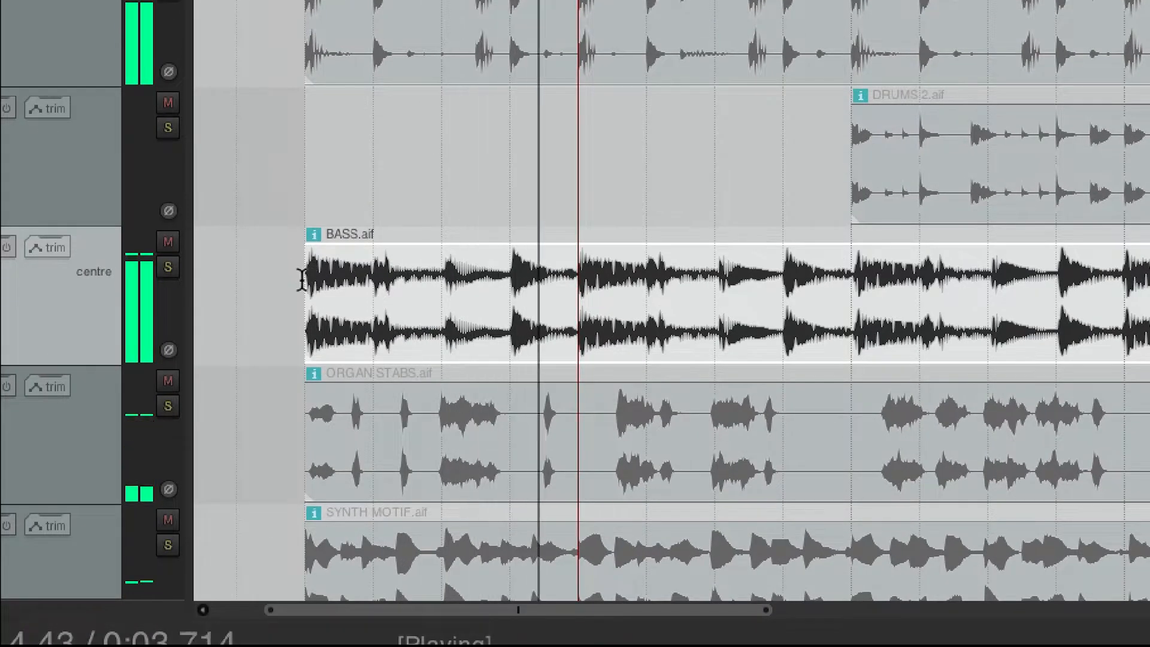
{"action": "left_click_drag", "start_coordinate": [303, 278], "coordinate": [838, 323]}
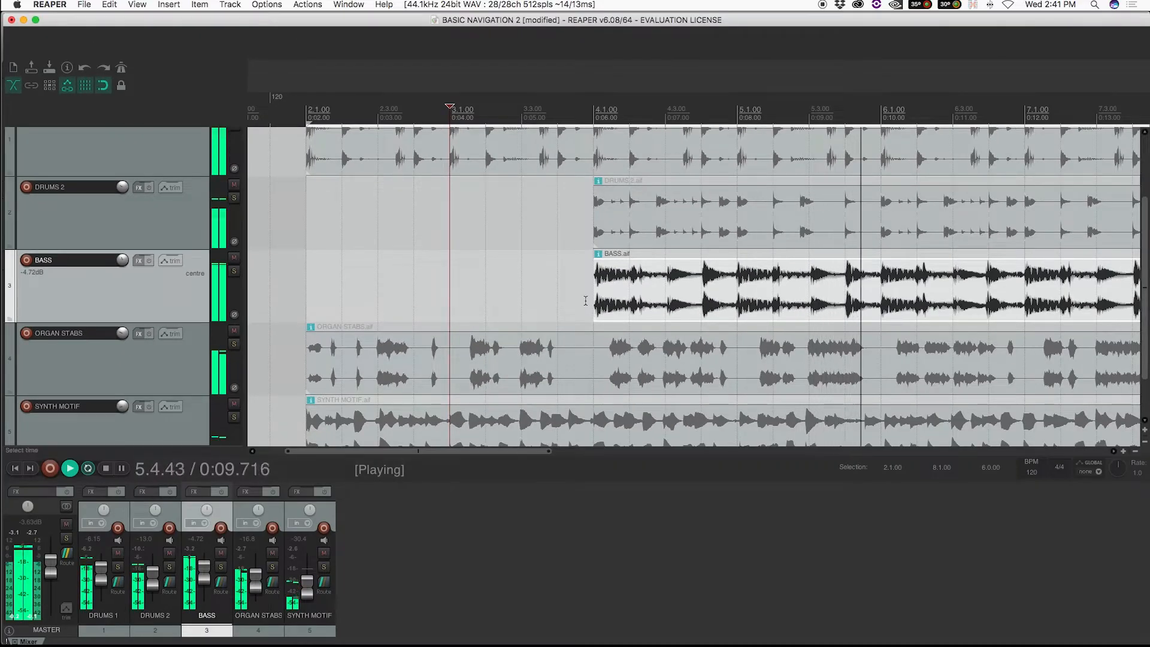
{"action": "left_click", "coordinate": [306, 113]}
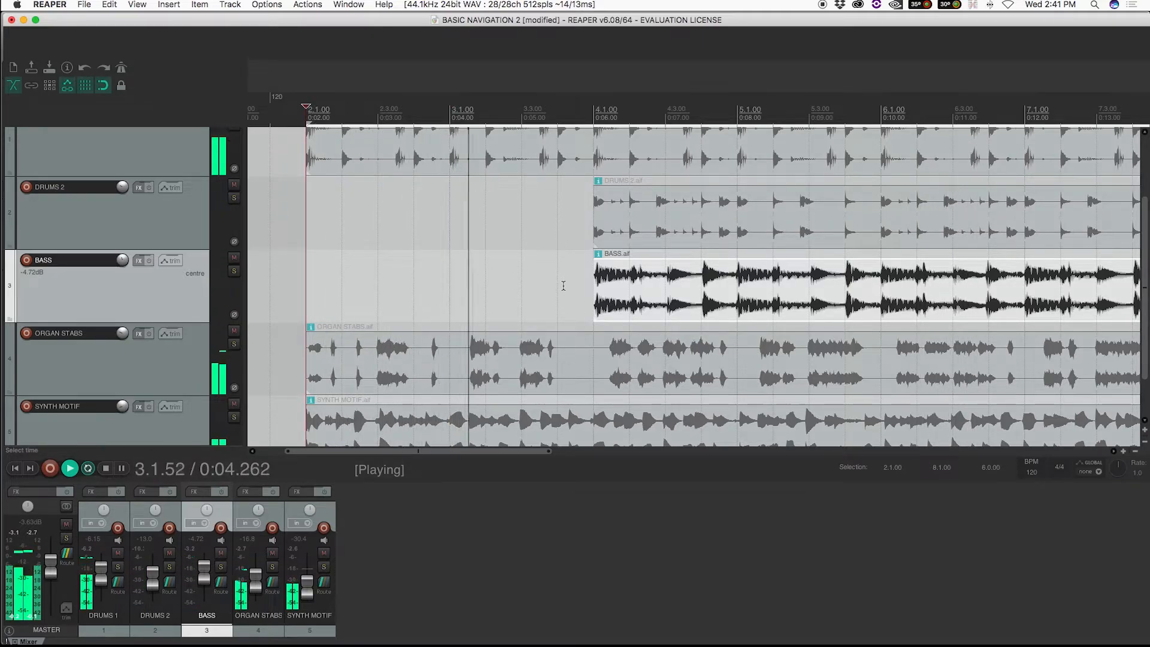
Trim the end of the DRUMS 2 clip to 6.1.00 and extend the BASS clip's start back to 2.1.00
{"action": "scroll", "coordinate": [566, 287], "scroll_direction": "down", "scroll_amount": 4}
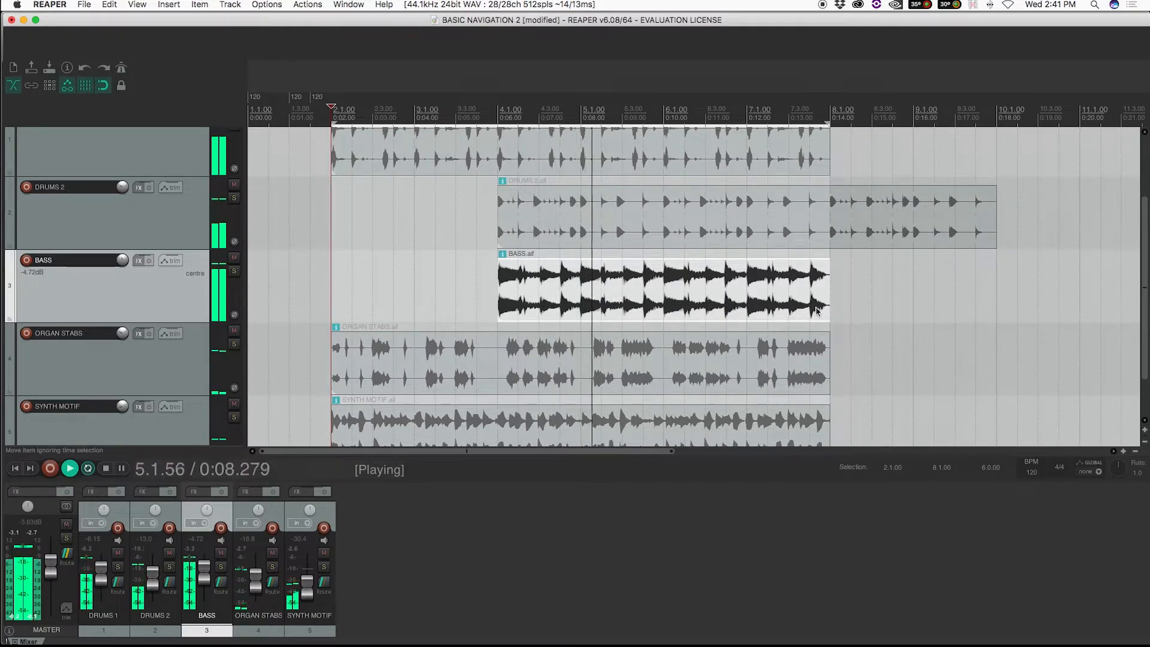
{"action": "scroll", "coordinate": [836, 184], "scroll_direction": "up", "scroll_amount": 2}
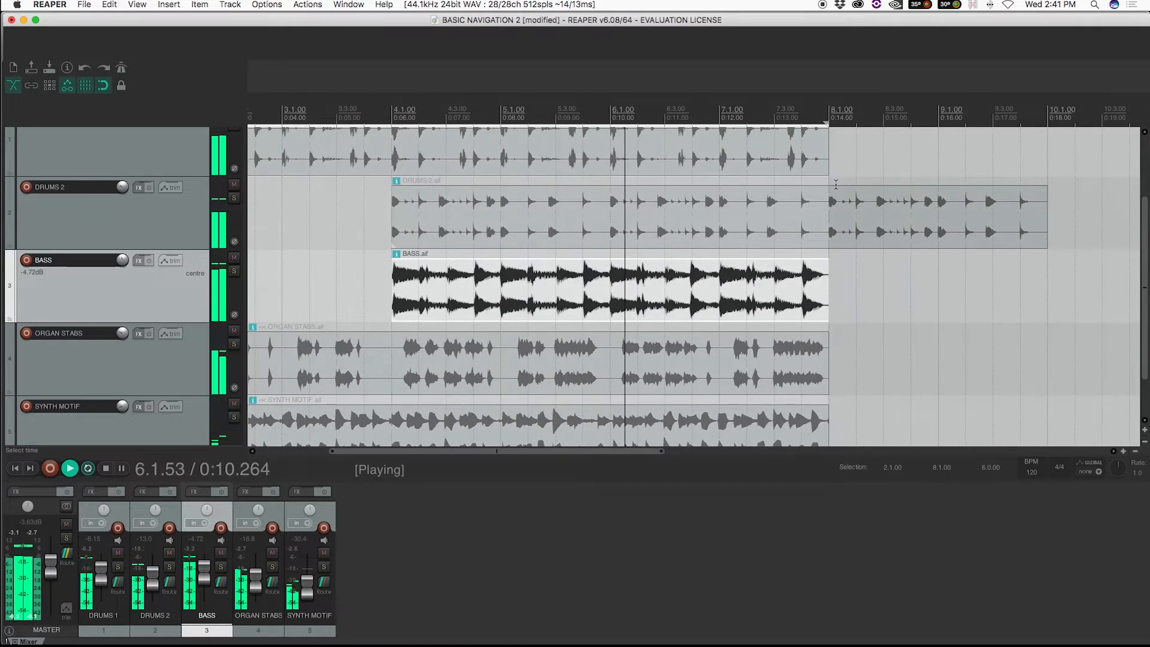
{"action": "left_click_drag", "start_coordinate": [1044, 234], "coordinate": [603, 239]}
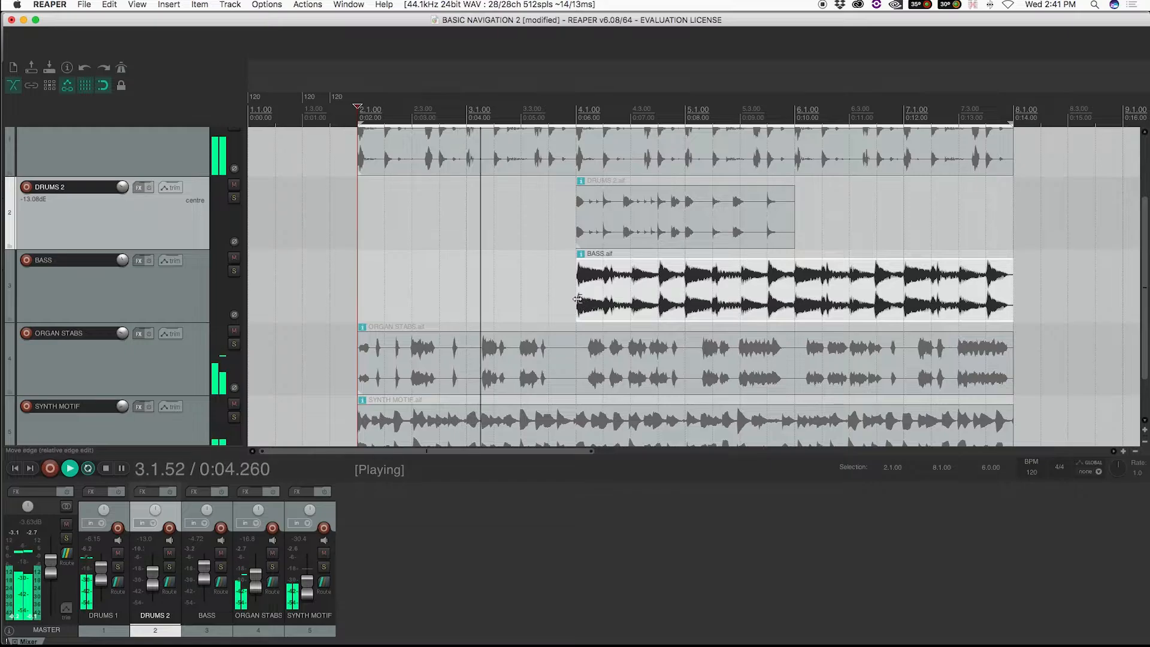
{"action": "left_click_drag", "start_coordinate": [578, 298], "coordinate": [362, 297]}
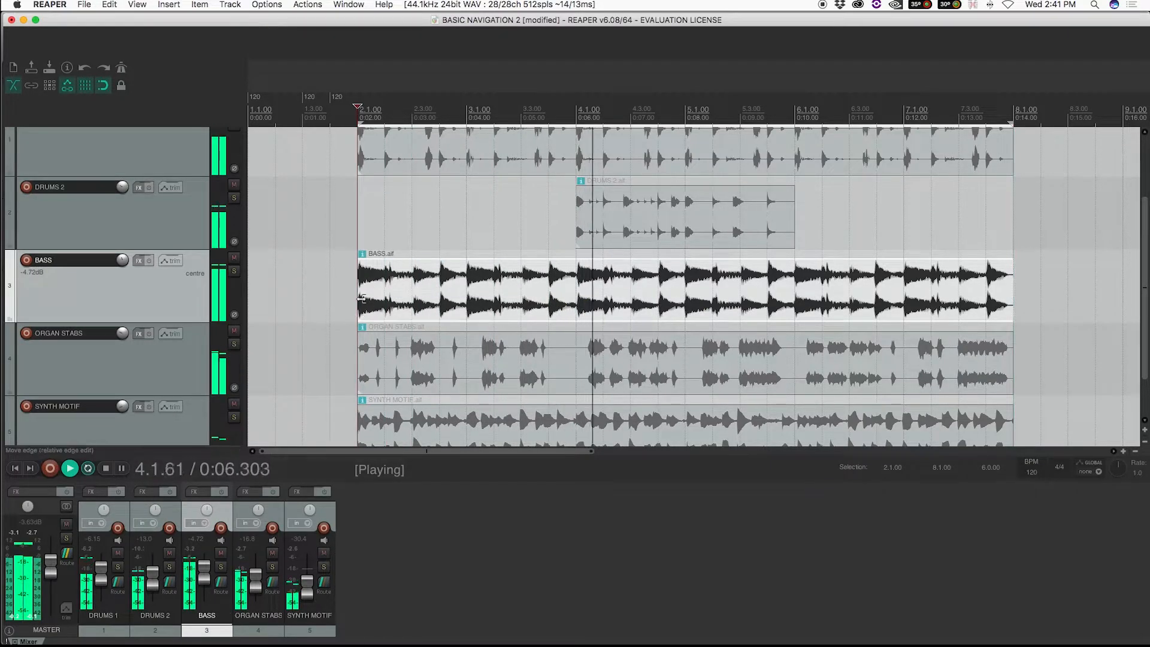
Stop playback and split the ORGAN STABS clip at 3.1.00
{"action": "scroll", "coordinate": [373, 363], "scroll_direction": "down", "scroll_amount": 1}
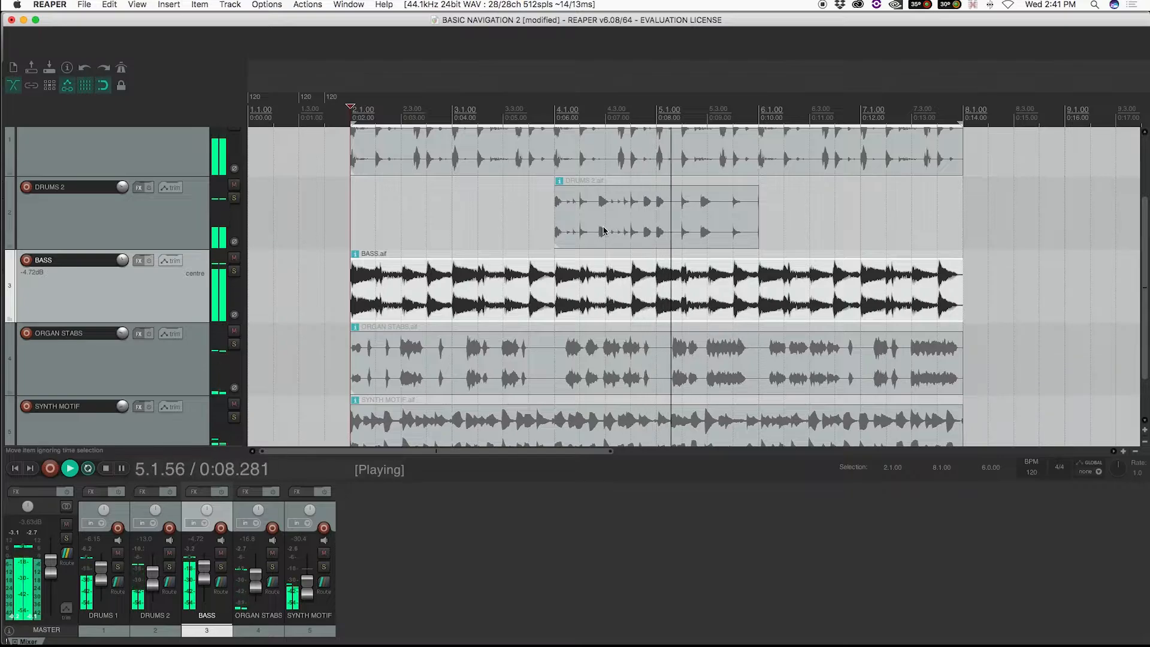
{"action": "key", "text": "space"}
{"action": "left_click", "coordinate": [452, 114]}
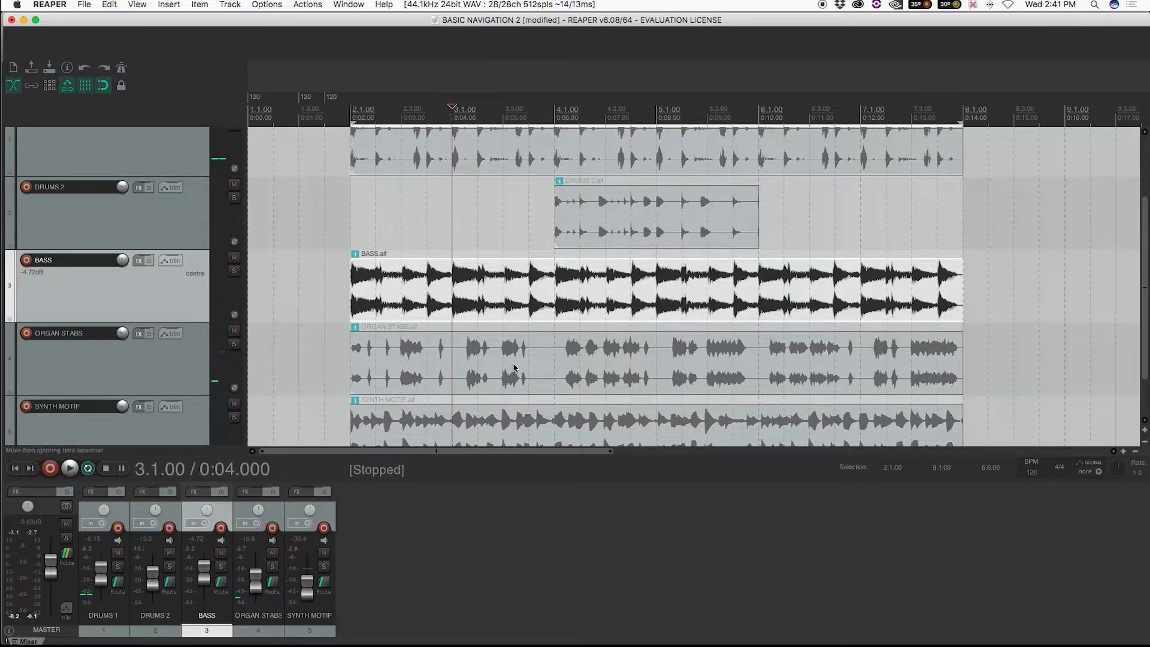
{"action": "left_click", "coordinate": [513, 367]}
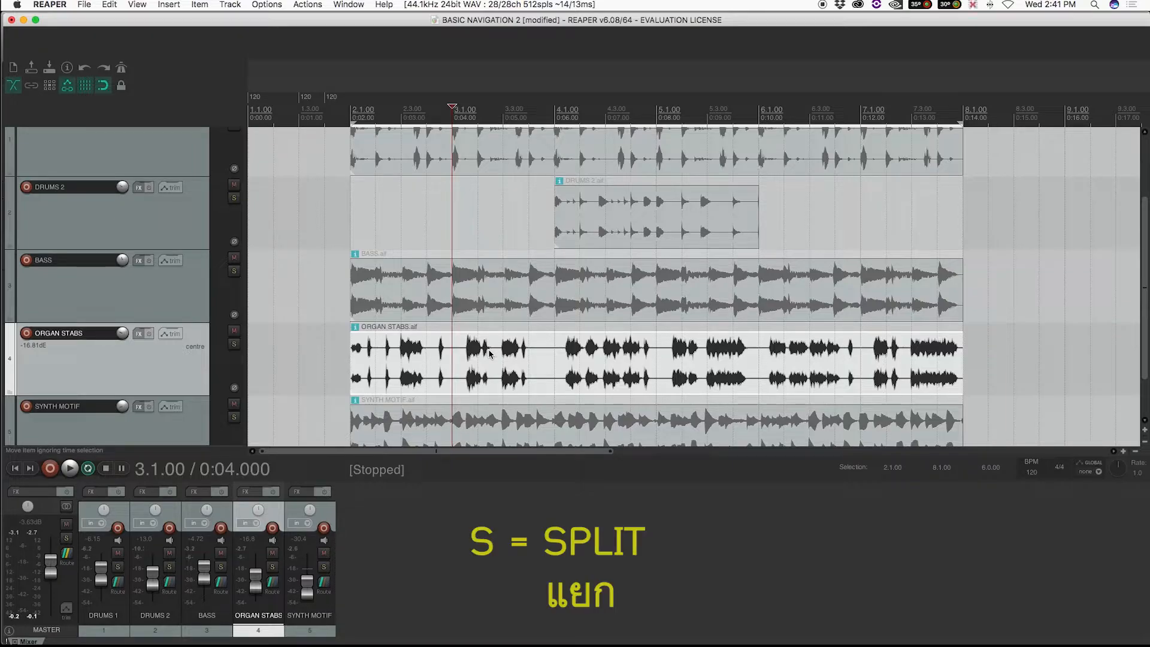
{"action": "key", "text": "s"}
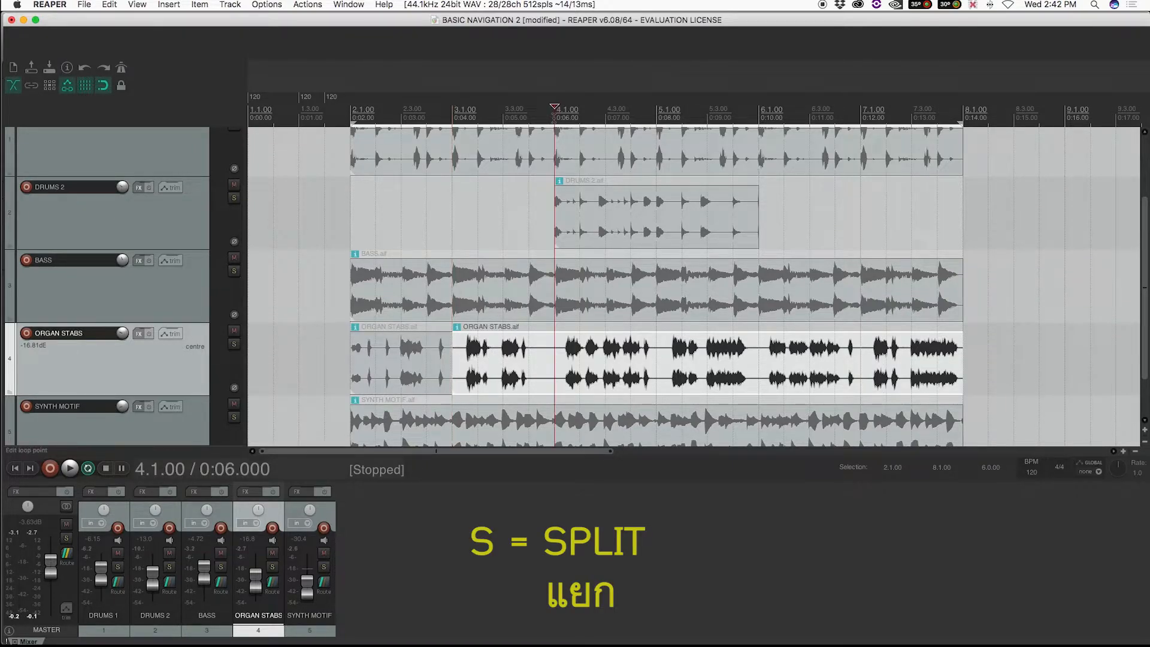
{"action": "left_click", "coordinate": [582, 369]}
{"action": "key", "text": "s"}
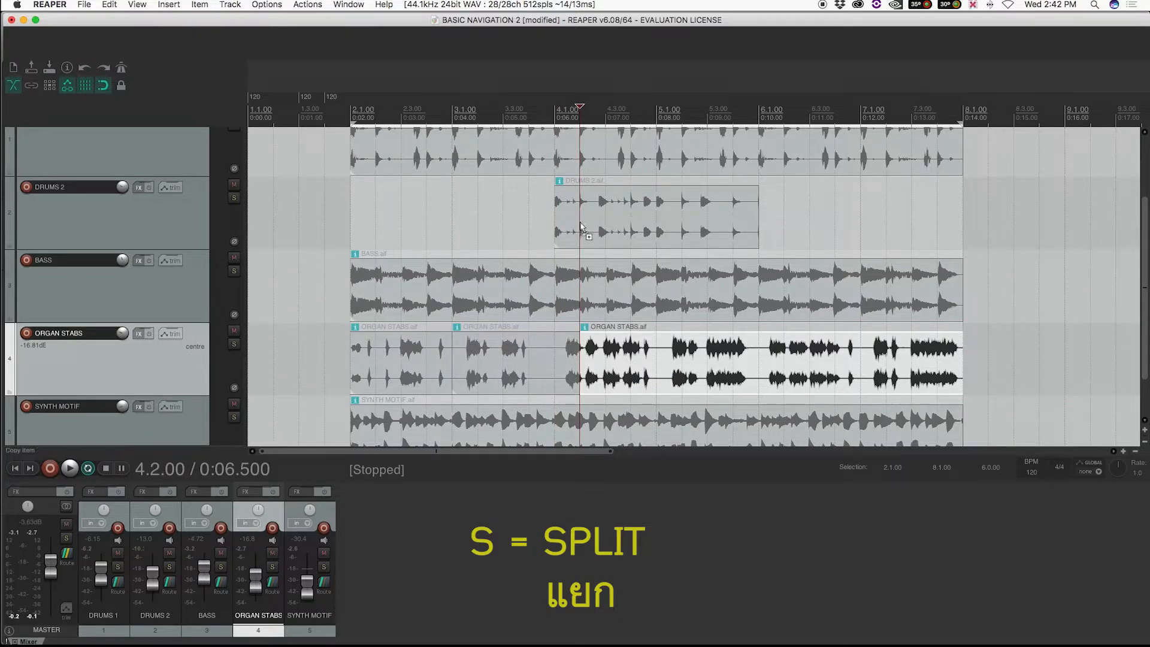
{"action": "key", "text": "ctrl+z"}
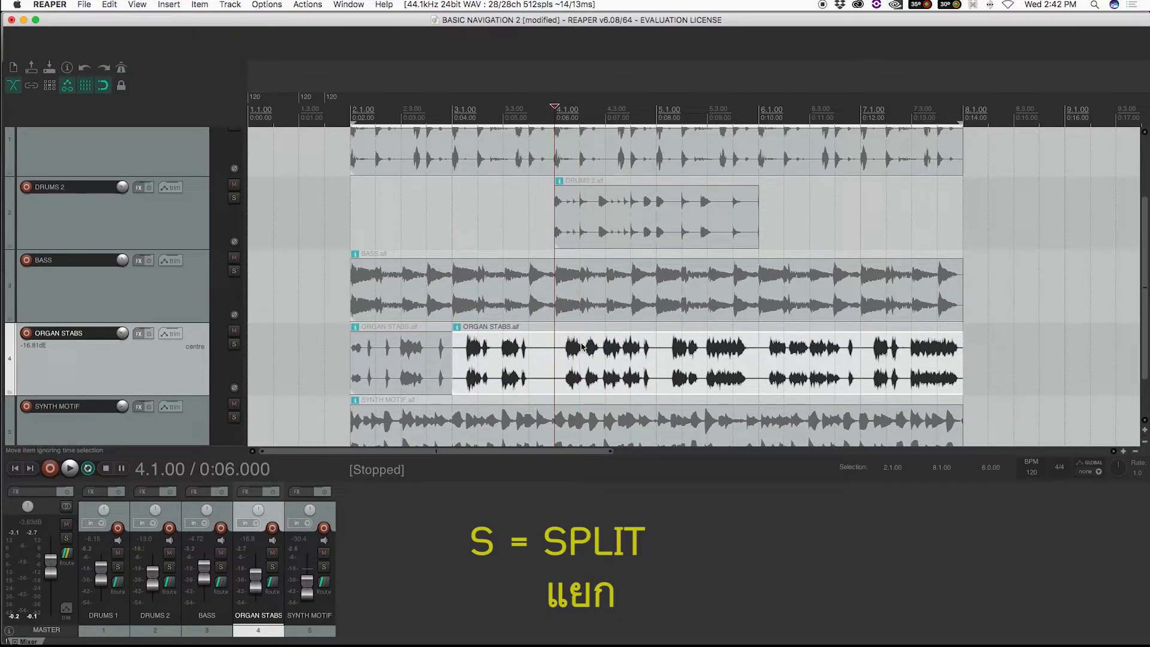
Split the ORGAN STABS clip at 4.1.00 and select the resulting pieces one after another
{"action": "key", "text": "s"}
{"action": "left_click", "coordinate": [542, 354]}
{"action": "left_click", "coordinate": [417, 361]}
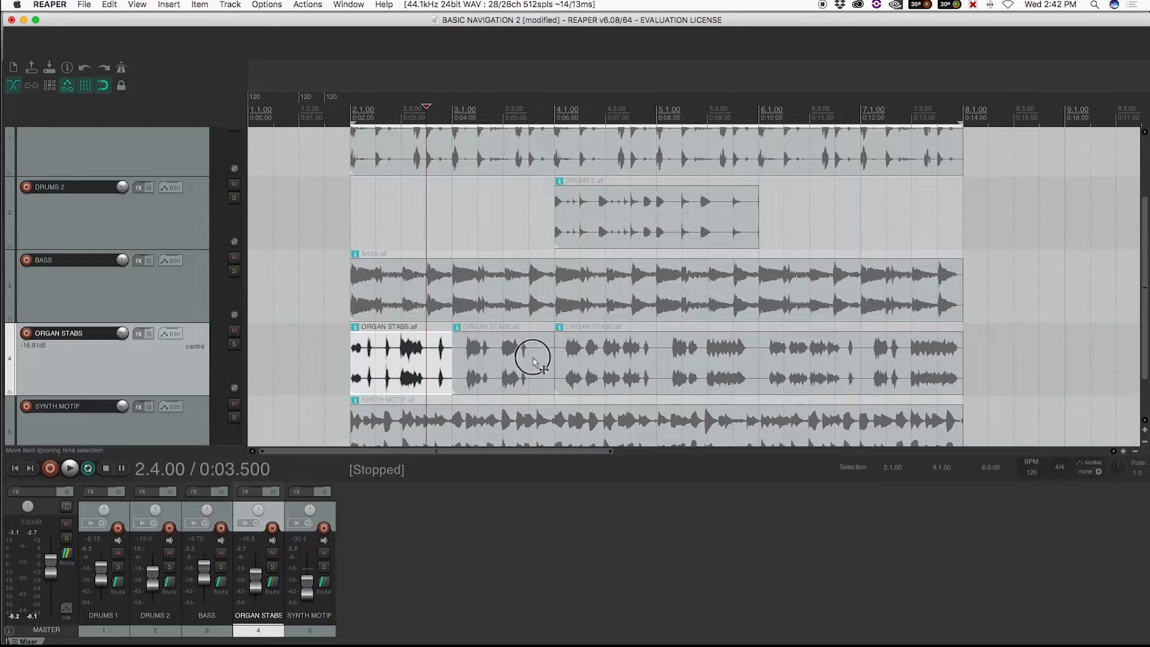
{"action": "left_click", "coordinate": [629, 360]}
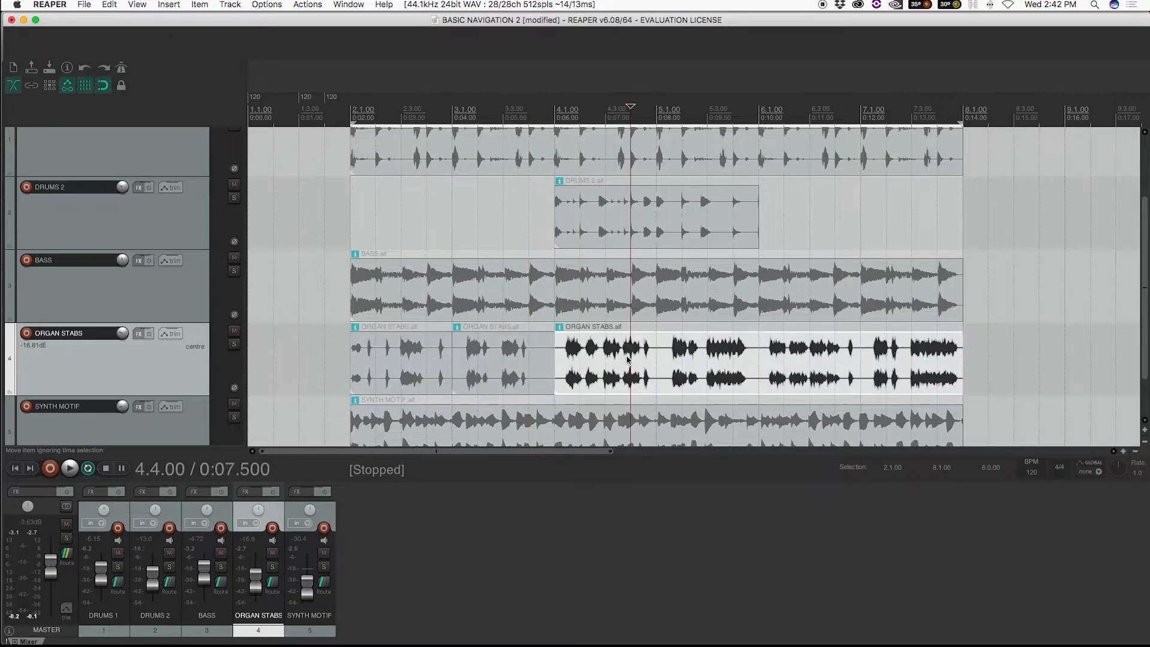
Split the last ORGAN STABS piece at 5.1.00 and again at 6.1.00
{"action": "left_click", "coordinate": [756, 119]}
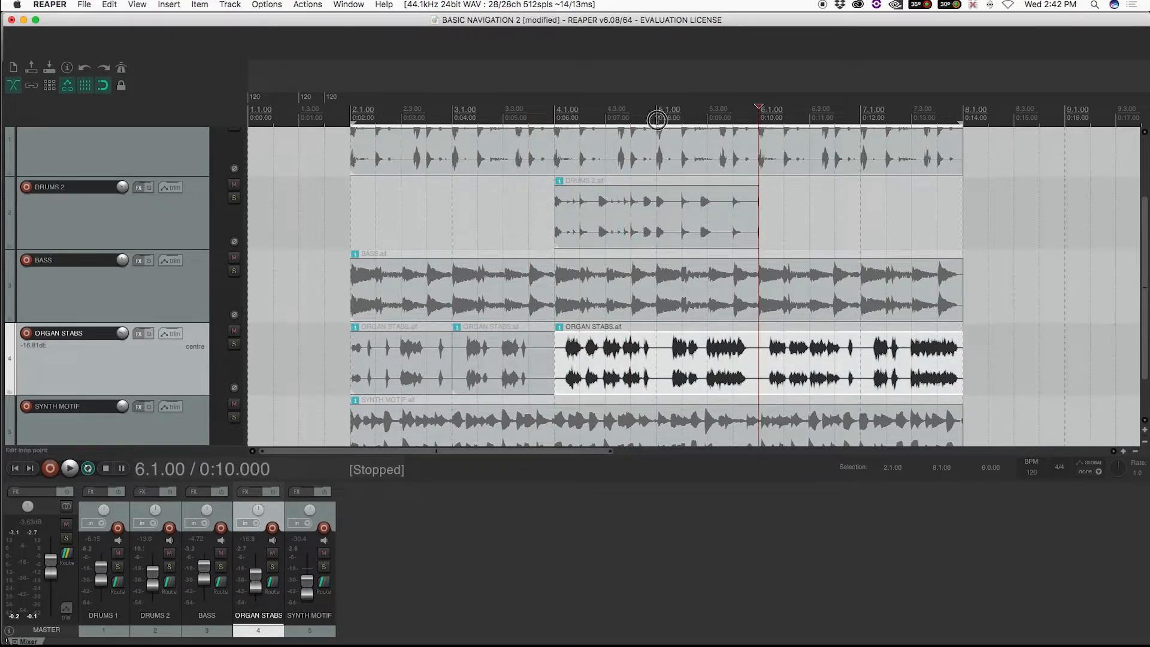
{"action": "key", "text": "s"}
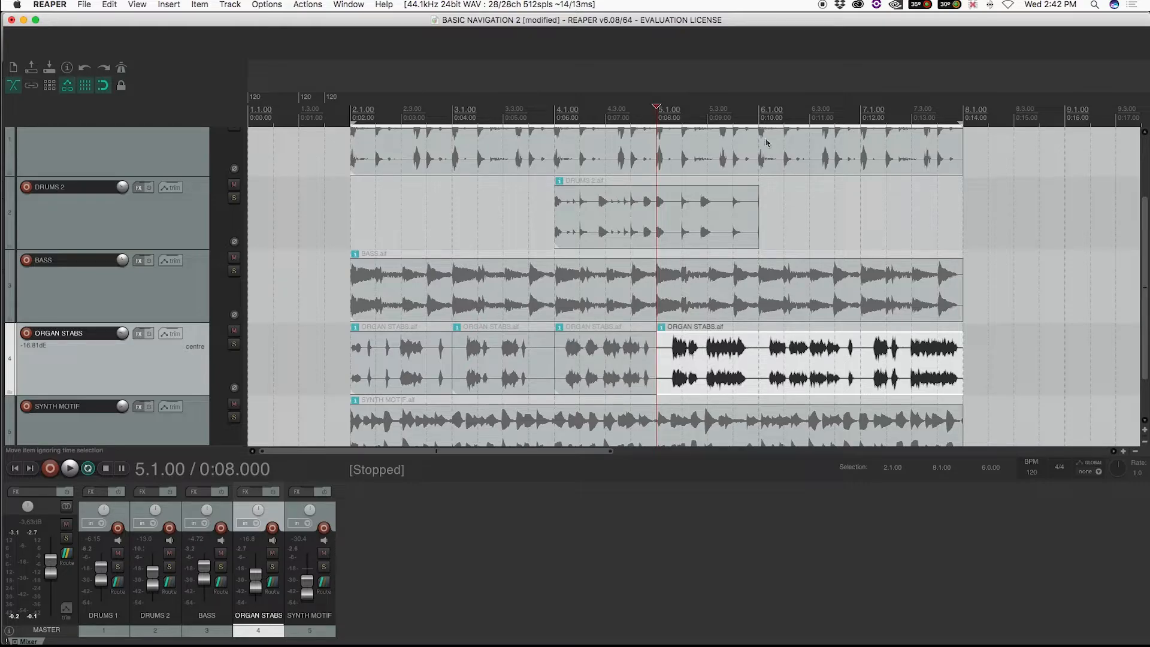
{"action": "left_click", "coordinate": [757, 116]}
{"action": "key", "text": "s"}
Select each of the five ORGAN STABS pieces in turn to check the splits
{"action": "left_click", "coordinate": [427, 358]}
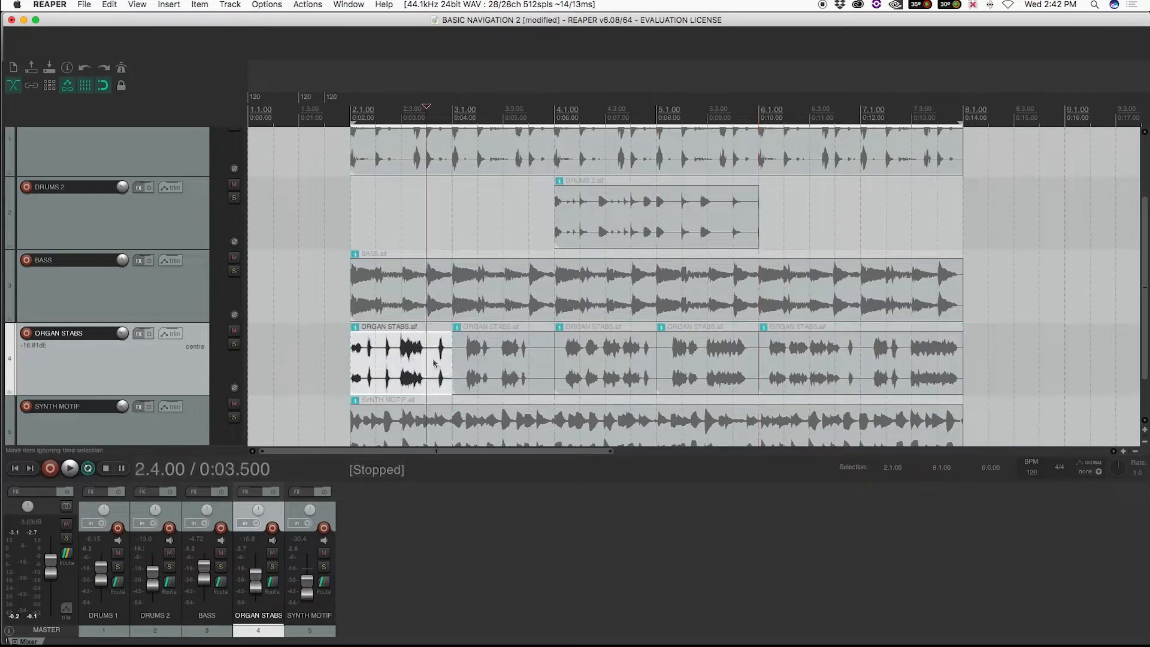
{"action": "left_click", "coordinate": [504, 358]}
{"action": "left_click", "coordinate": [581, 360]}
{"action": "left_click", "coordinate": [707, 359]}
{"action": "left_click", "coordinate": [822, 359]}
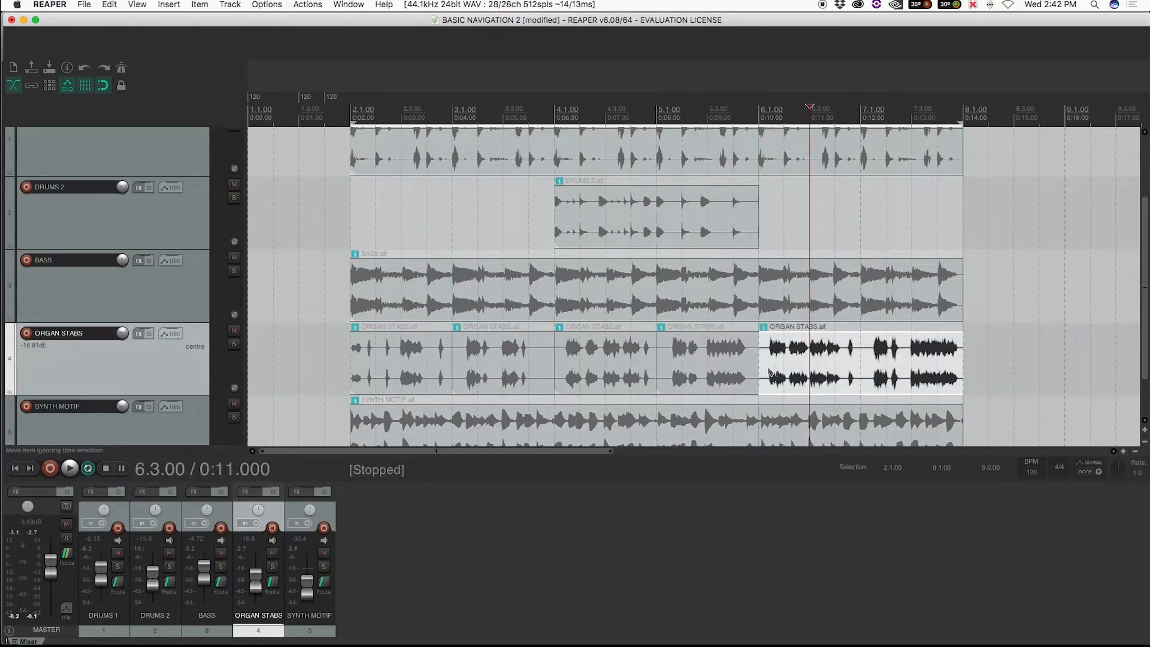
Trim the start of the last ORGAN STABS piece to 7.1.00 and delete the pieces at 4.1.00 and 2.1.00
{"action": "left_click_drag", "start_coordinate": [763, 378], "coordinate": [840, 375]}
{"action": "left_click", "coordinate": [620, 370]}
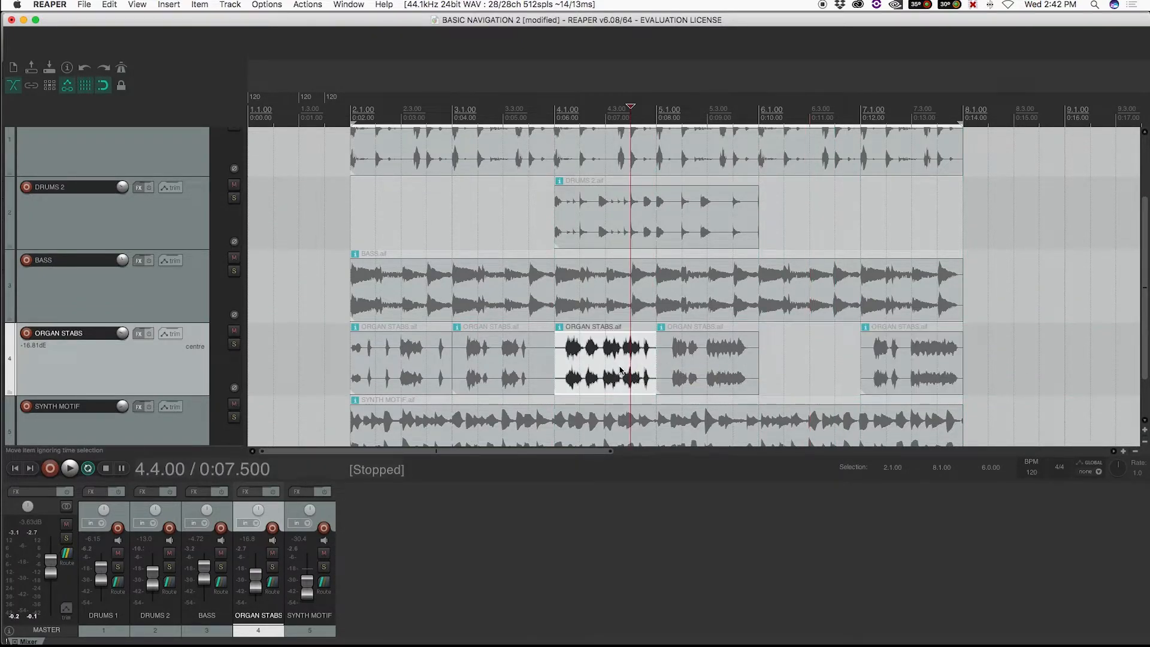
{"action": "key", "text": "Delete"}
{"action": "left_click", "coordinate": [412, 359]}
{"action": "key", "text": "Delete"}
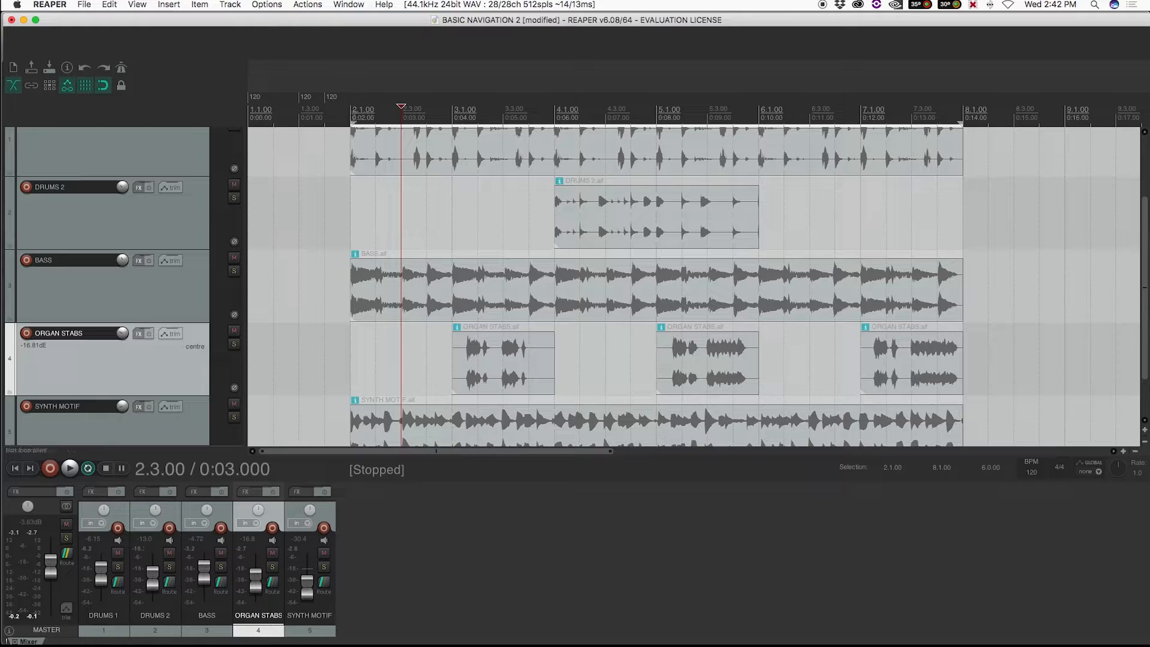
Start playback and raise the ORGAN STABS track volume to about -13.8 dB
{"action": "key", "text": "space"}
{"action": "left_click_drag", "start_coordinate": [255, 576], "coordinate": [253, 581]}
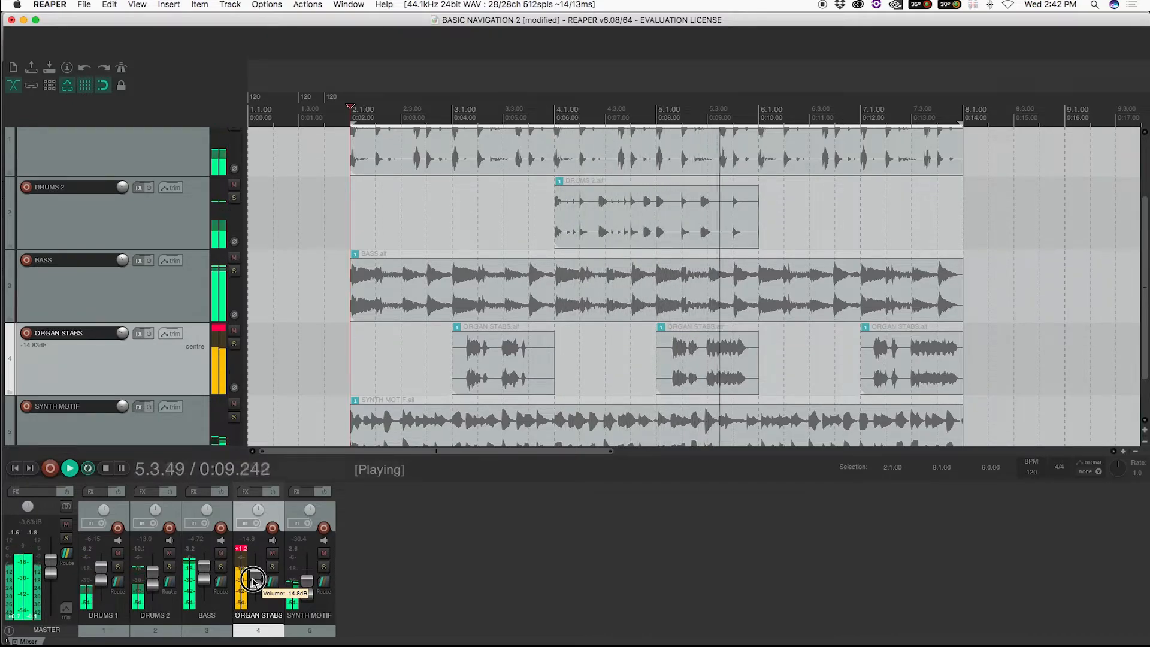
{"action": "left_click_drag", "start_coordinate": [253, 580], "coordinate": [253, 579]}
Solo the SYNTH MOTIF track and raise its volume to about -15.3 dB
{"action": "scroll", "coordinate": [536, 362], "scroll_direction": "down", "scroll_amount": 2}
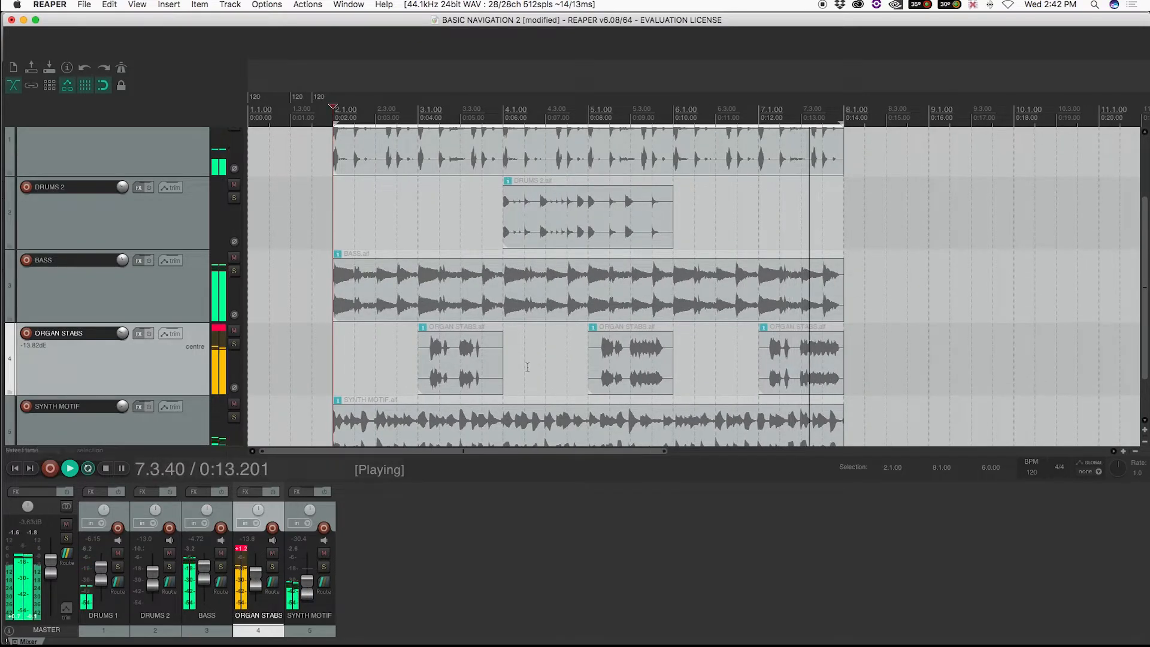
{"action": "left_click", "coordinate": [323, 566]}
{"action": "left_click_drag", "start_coordinate": [307, 586], "coordinate": [307, 576]}
Add a fade-in of about 5.5 seconds and a fade-out of about 6.1 seconds to the SYNTH MOTIF clip
{"action": "scroll", "coordinate": [324, 409], "scroll_direction": "down", "scroll_amount": 1}
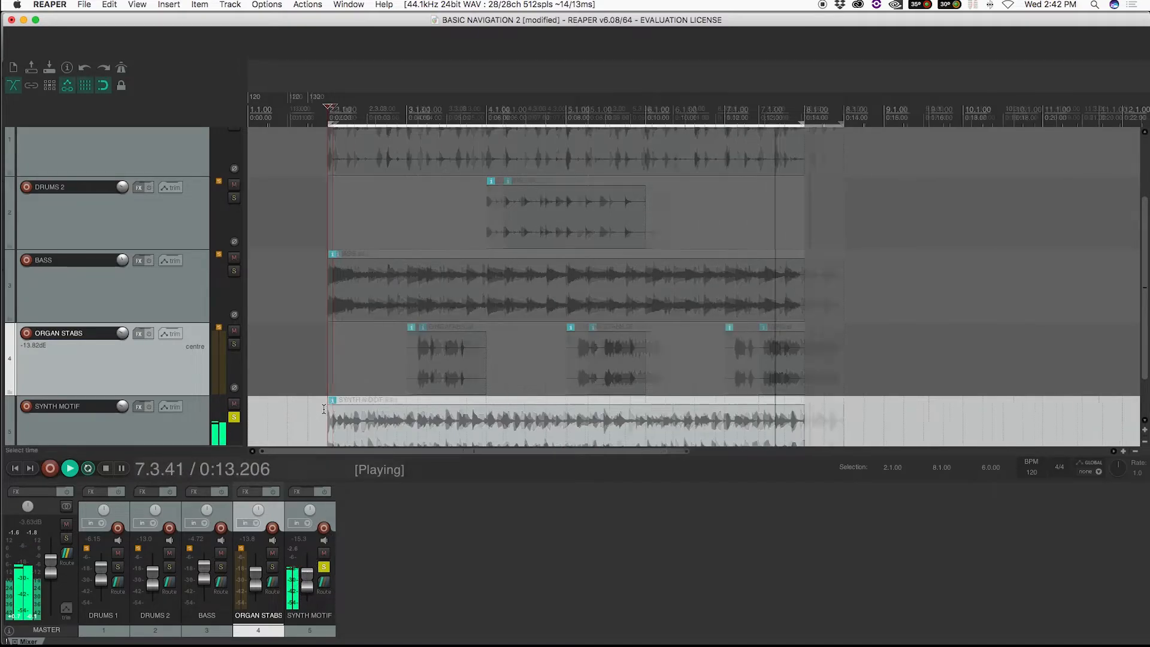
{"action": "right_click", "coordinate": [324, 409]}
{"action": "left_click", "coordinate": [1084, 410]}
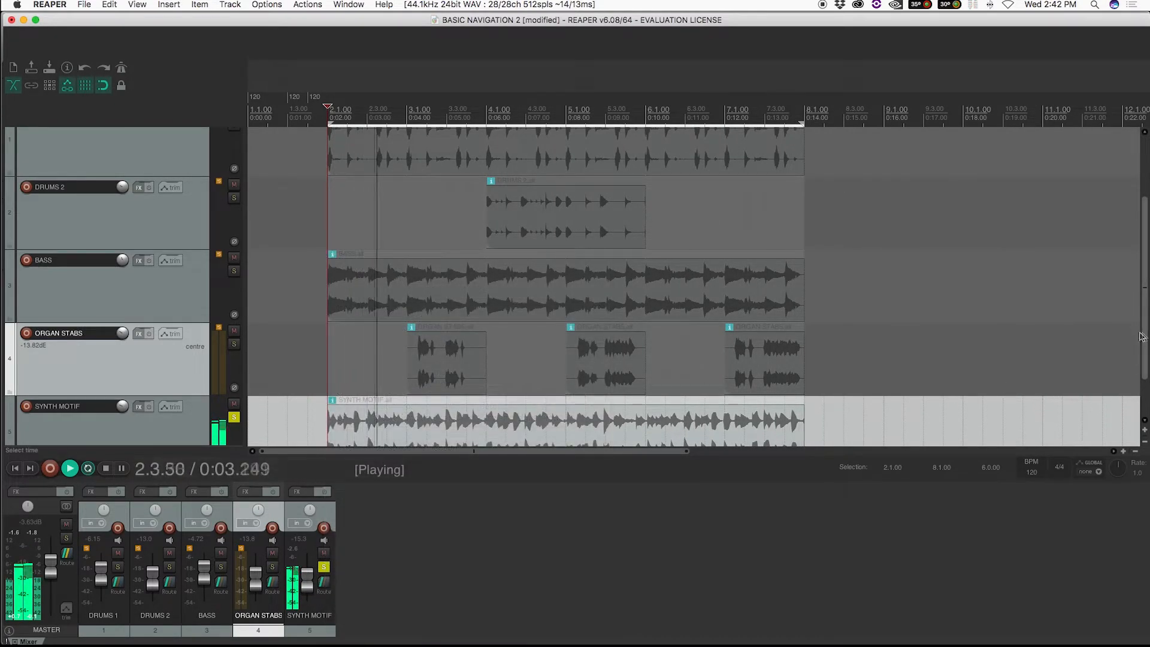
{"action": "scroll", "coordinate": [1138, 407], "scroll_direction": "down", "scroll_amount": 2}
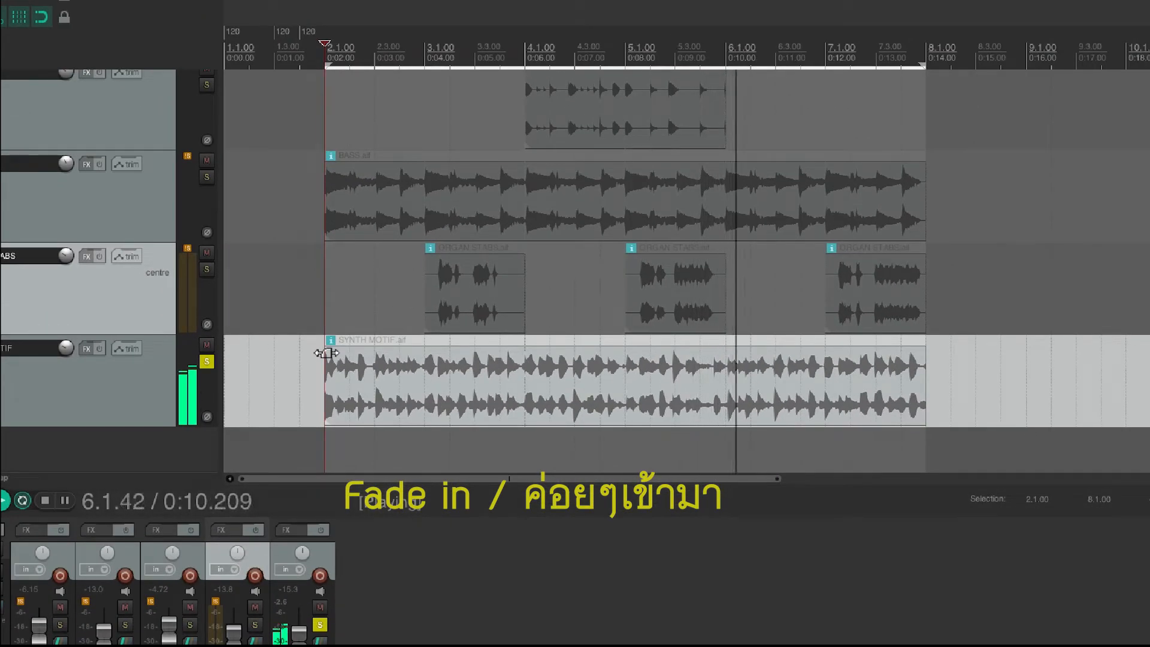
{"action": "left_click_drag", "start_coordinate": [326, 353], "coordinate": [605, 367]}
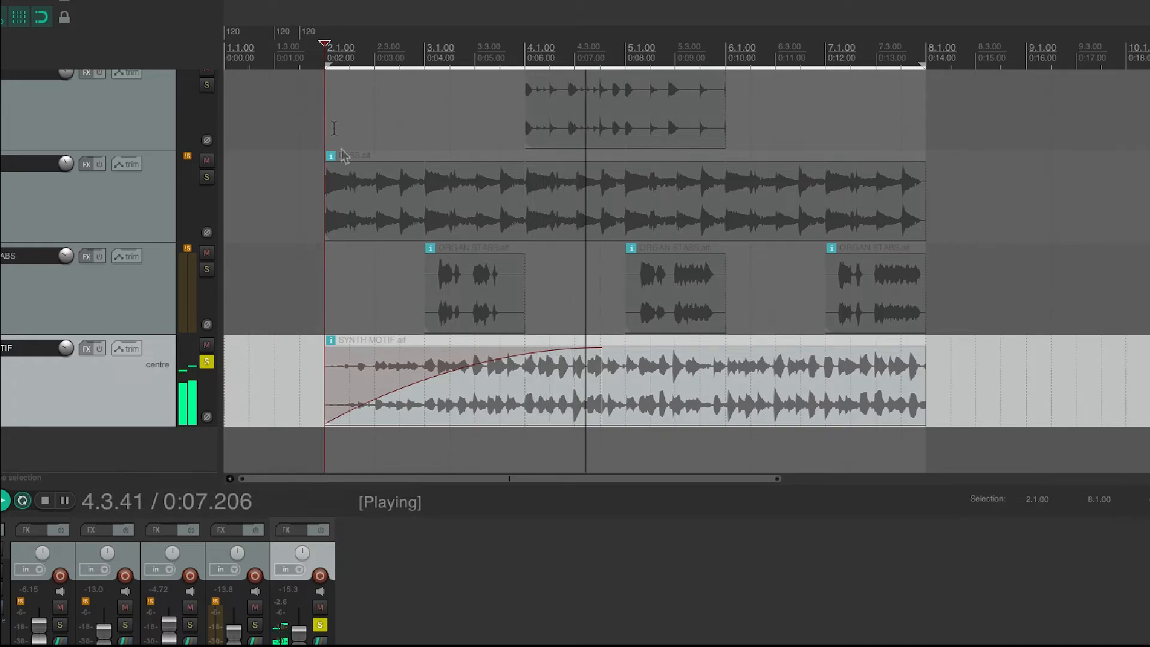
{"action": "left_click", "coordinate": [319, 58]}
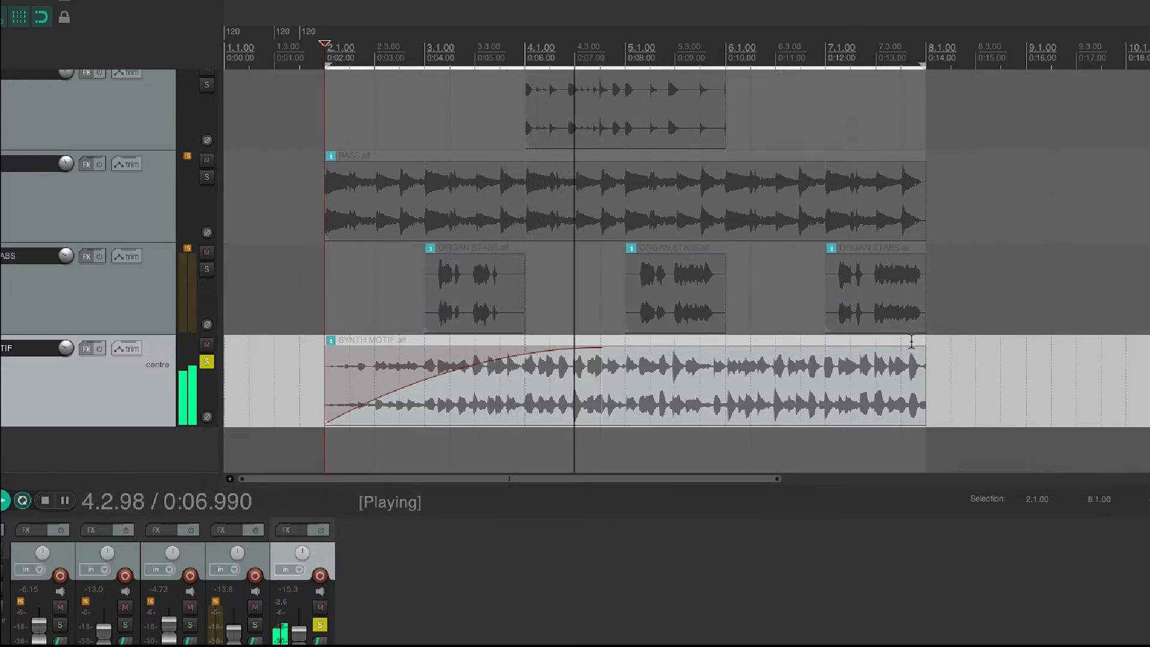
{"action": "mouse_move", "coordinate": [918, 351]}
{"action": "left_mouse_down"}
{"action": "mouse_move", "coordinate": [791, 363]}
{"action": "mouse_move", "coordinate": [707, 395]}
{"action": "mouse_move", "coordinate": [618, 388]}
{"action": "left_mouse_up"}
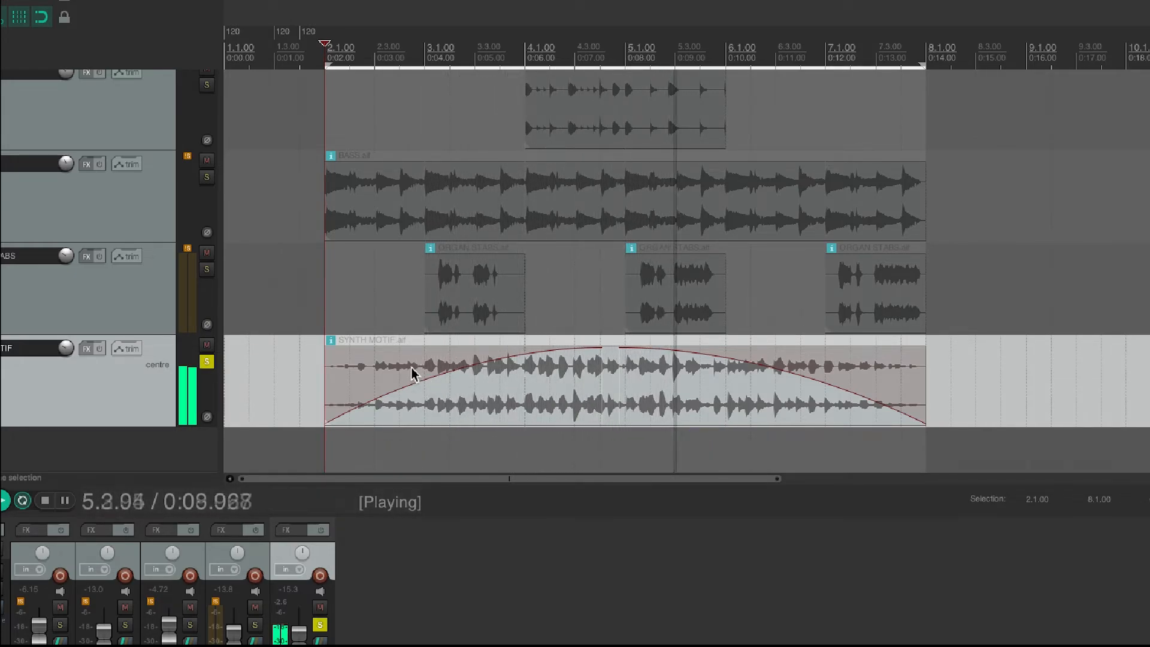
In the SYNTH MOTIF item properties, choose the fade-in shape with curve 1.00 and the fade-out shape with curve -1.00, and apply them
{"action": "double_click", "coordinate": [389, 368]}
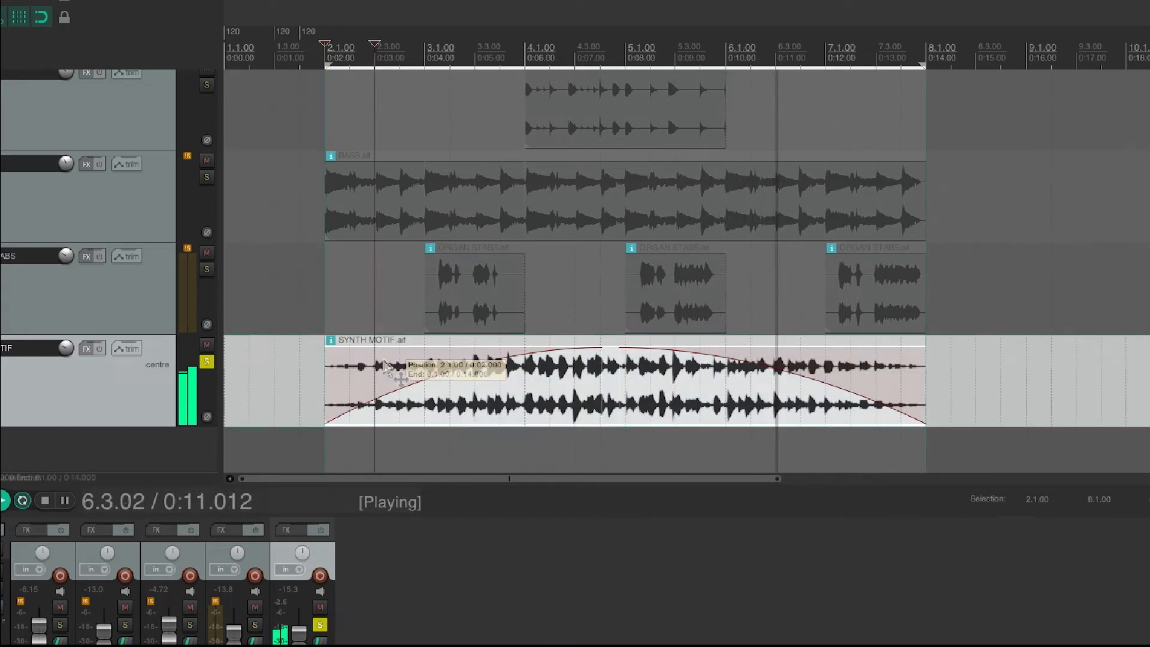
{"action": "left_click", "coordinate": [572, 154]}
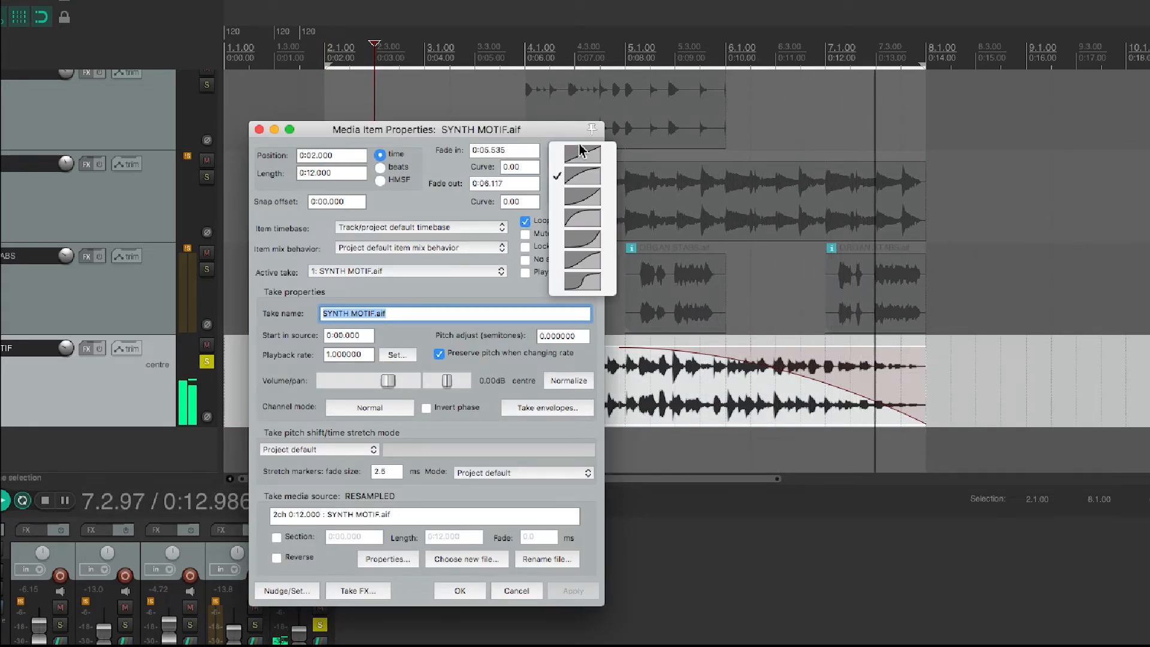
{"action": "left_click", "coordinate": [579, 201]}
{"action": "left_click", "coordinate": [575, 187]}
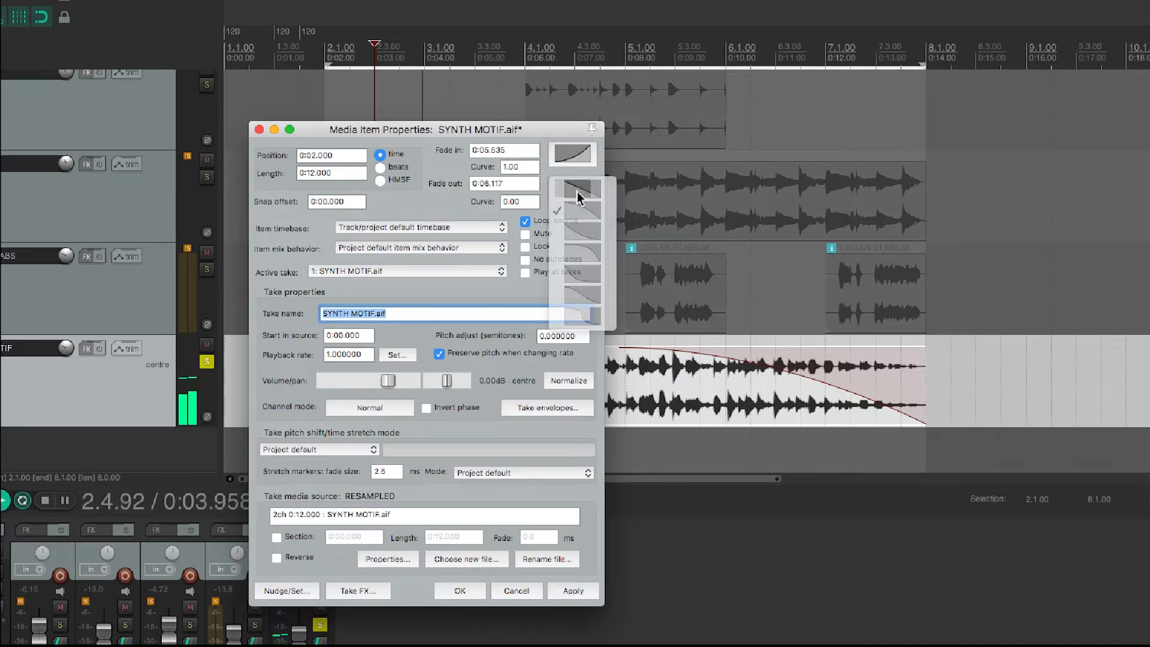
{"action": "left_click", "coordinate": [582, 234]}
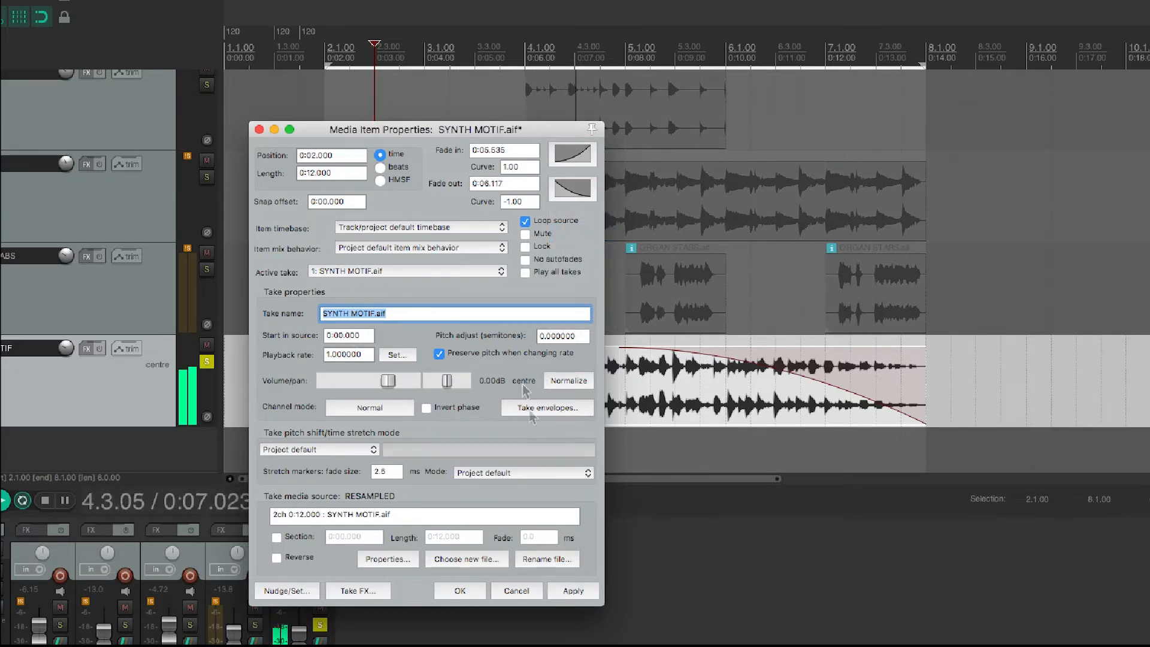
{"action": "left_click", "coordinate": [571, 591]}
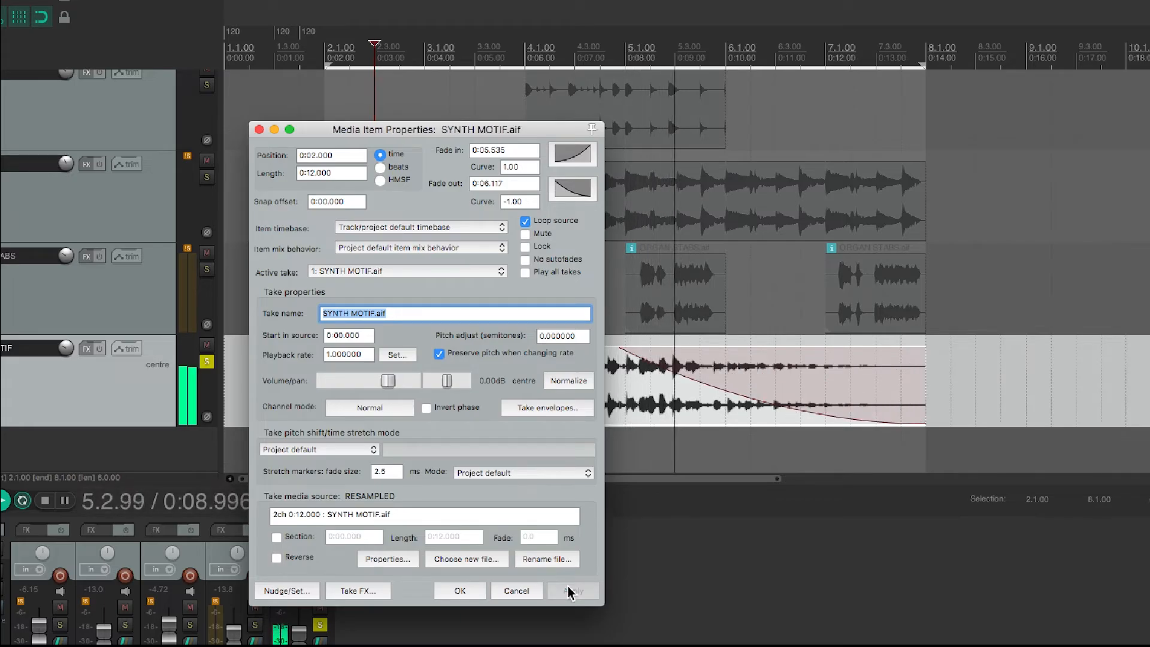
{"action": "left_click", "coordinate": [464, 591]}
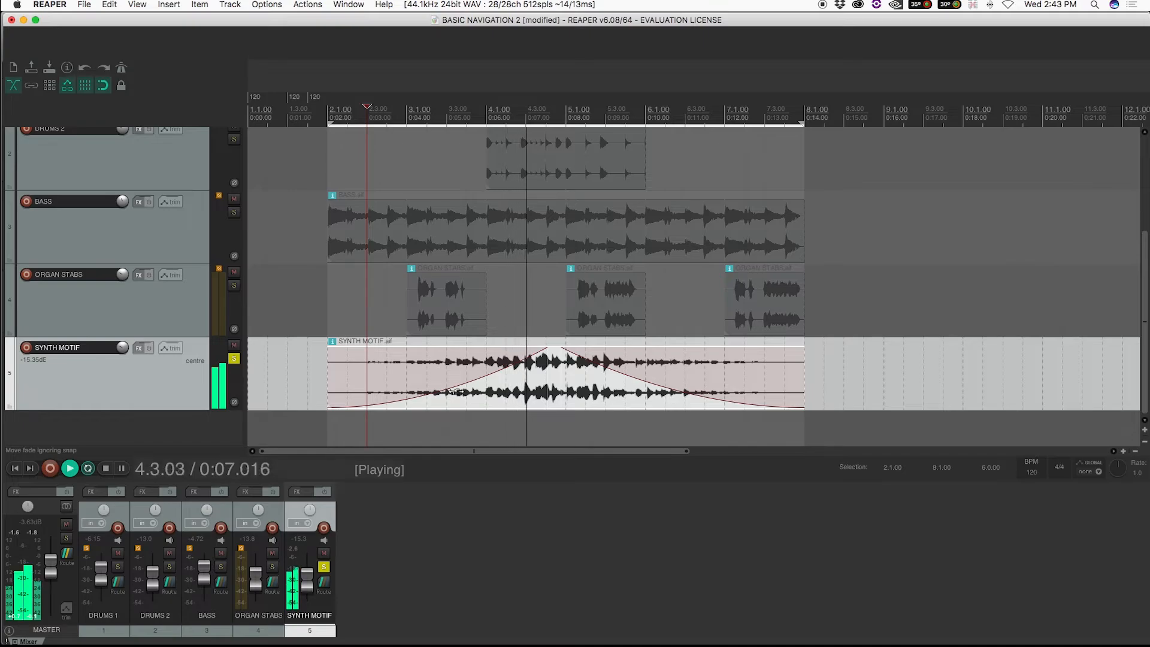
Unsolo the SYNTH MOTIF track and lower the ORGAN STABS track volume to about -20.2 dB
{"action": "left_click", "coordinate": [234, 358]}
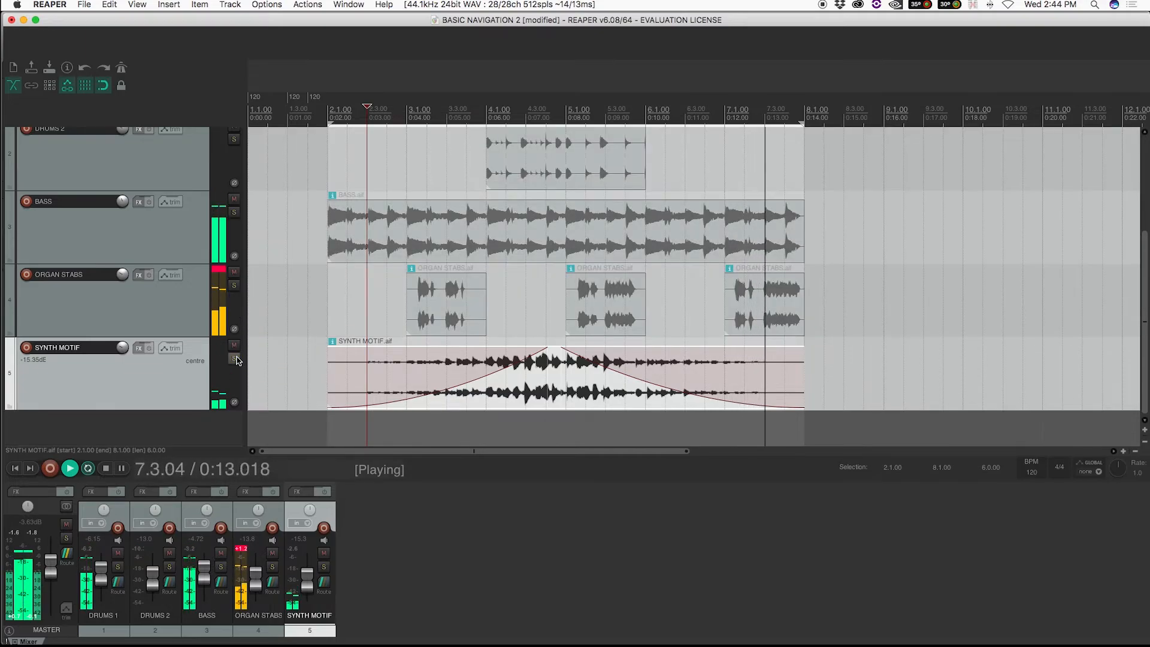
{"action": "left_click_drag", "start_coordinate": [262, 583], "coordinate": [262, 588]}
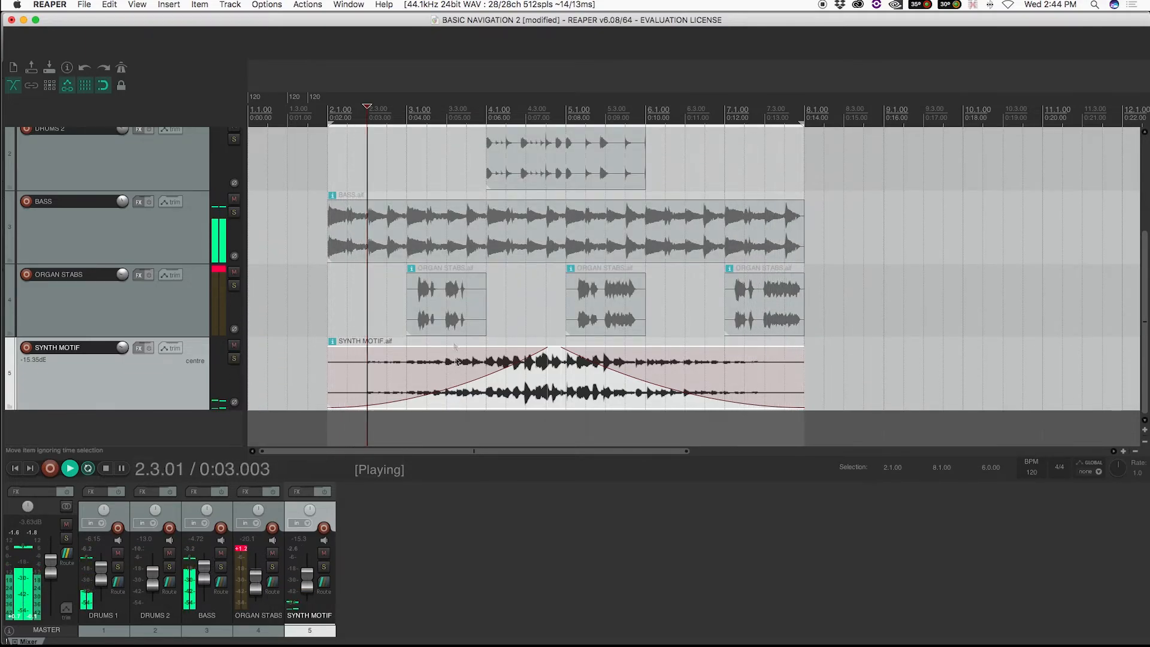
{"action": "left_click", "coordinate": [344, 311]}
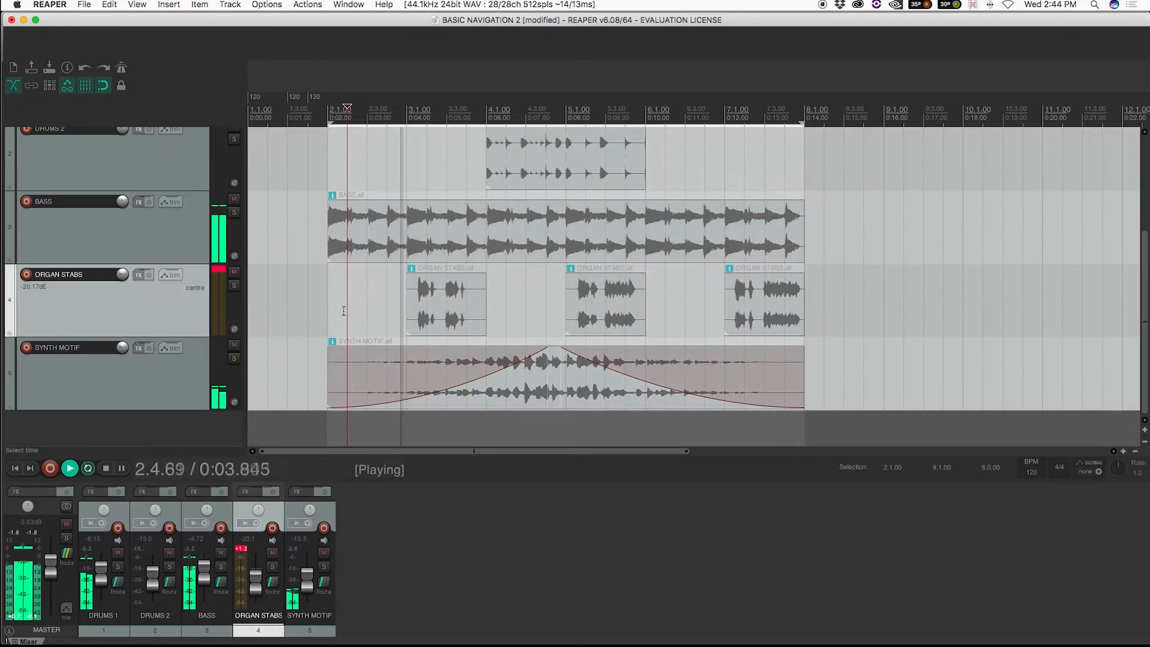
Reduce the height of the master track above DRUMS 1
{"action": "scroll", "coordinate": [479, 249], "scroll_direction": "up", "scroll_amount": 3}
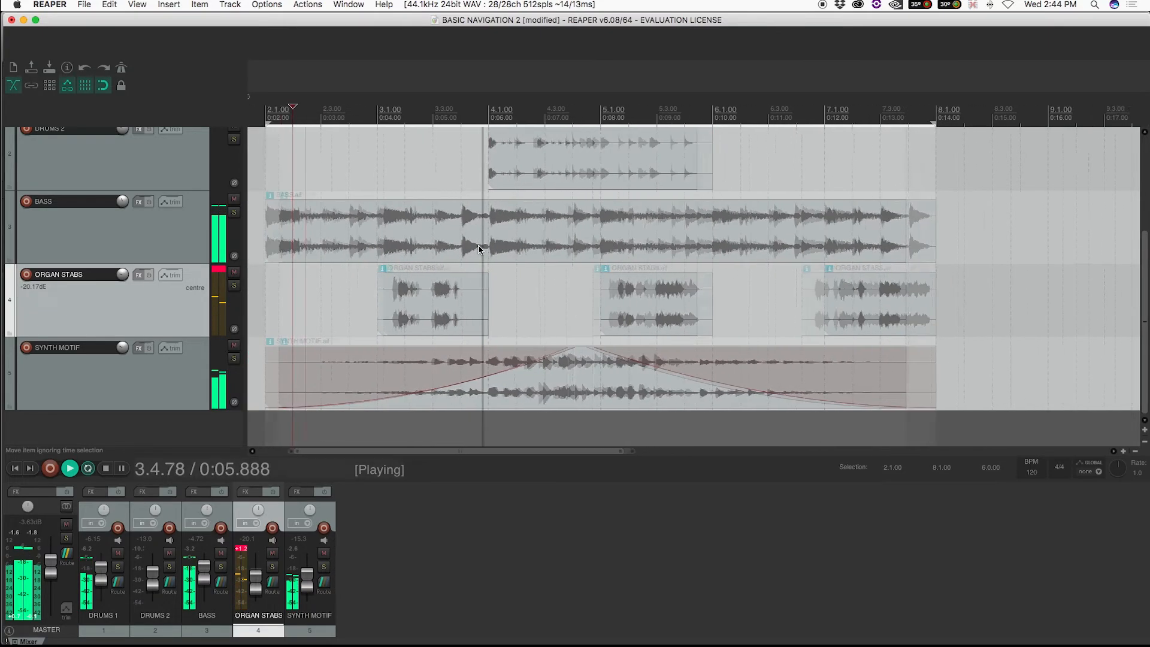
{"action": "scroll", "coordinate": [479, 248], "scroll_direction": "down", "scroll_amount": 4}
{"action": "mouse_move", "coordinate": [1138, 256]}
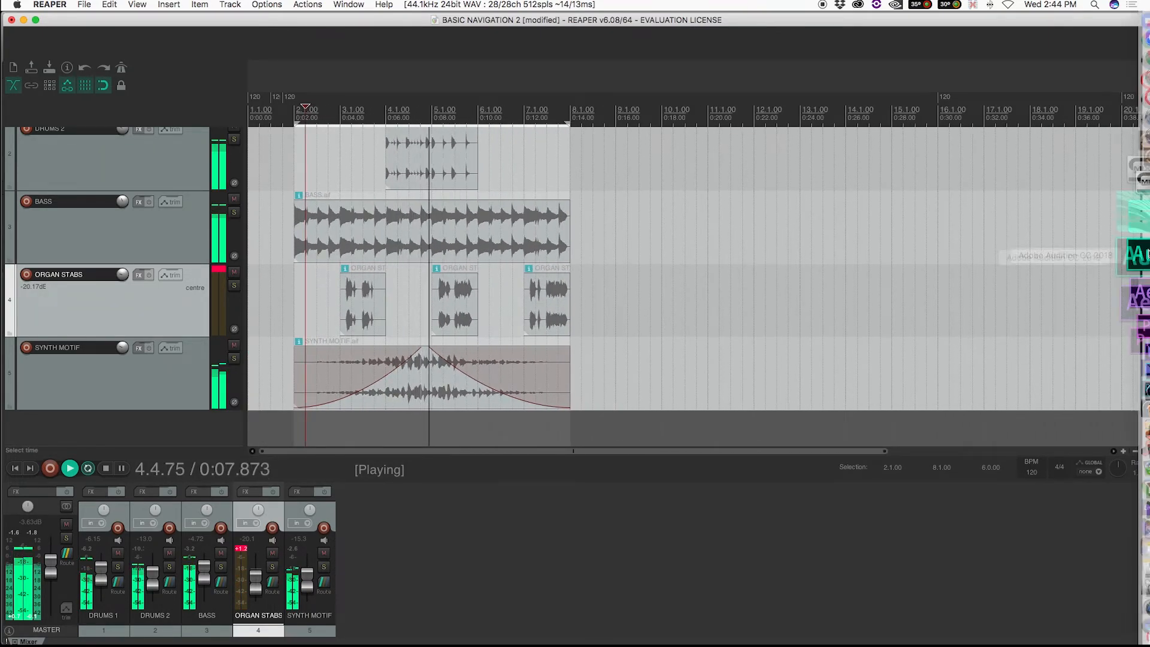
{"action": "scroll", "coordinate": [1140, 157], "scroll_direction": "up", "scroll_amount": 5}
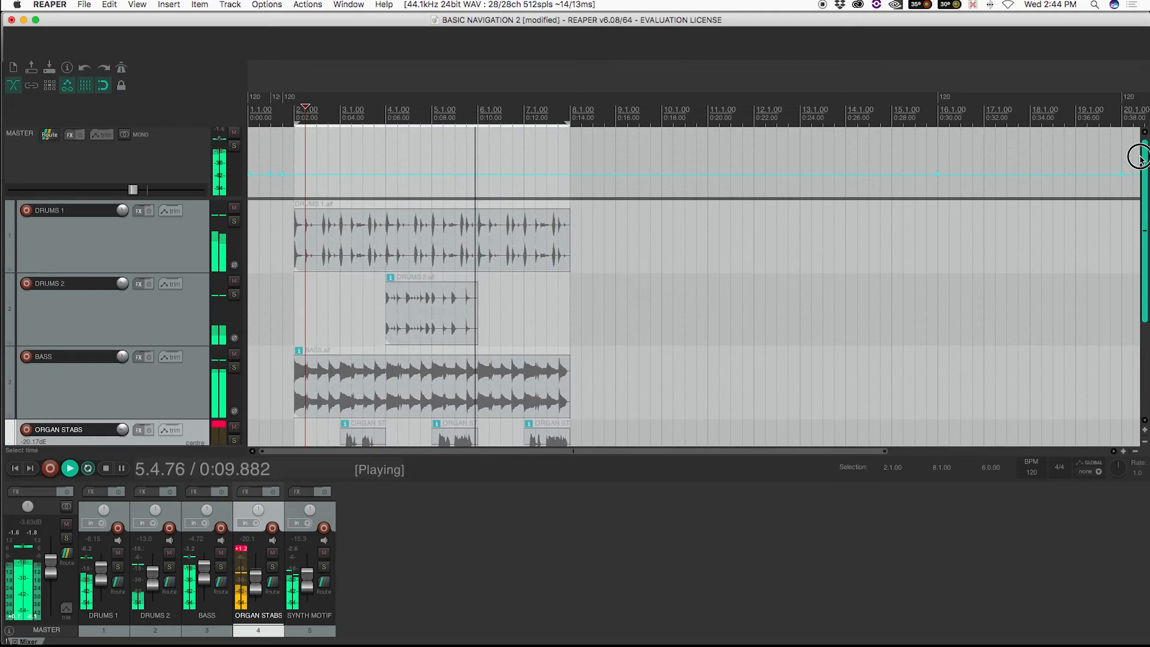
{"action": "scroll", "coordinate": [1138, 167], "scroll_direction": "down", "scroll_amount": 3}
{"action": "scroll", "coordinate": [1138, 180], "scroll_direction": "up", "scroll_amount": 3}
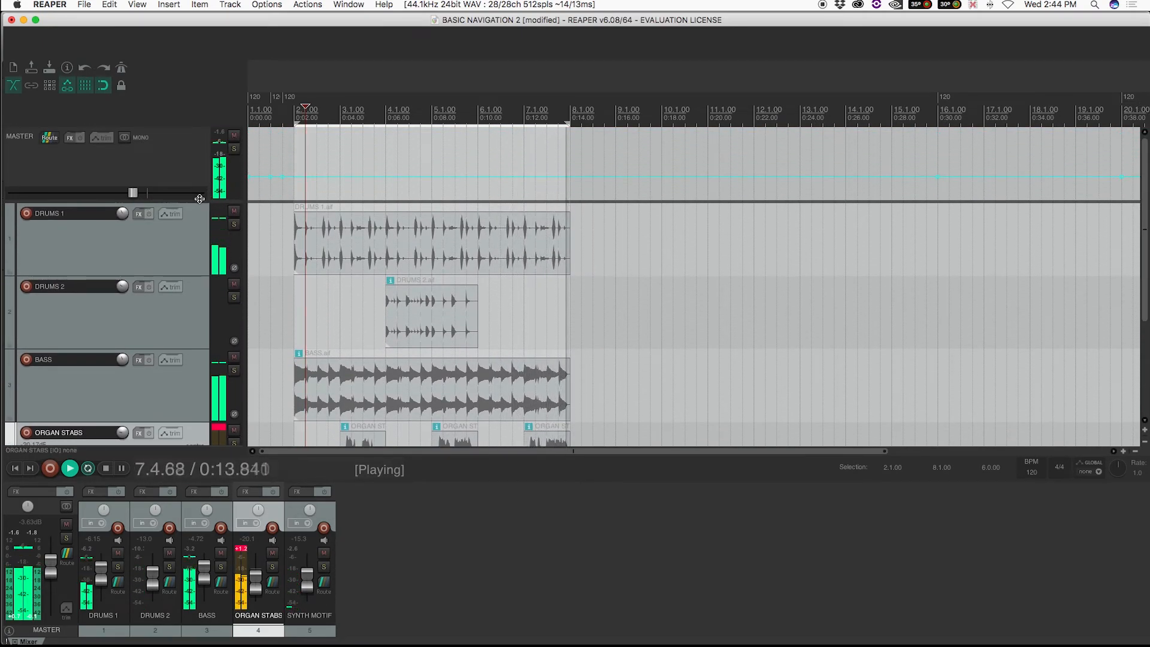
{"action": "left_click_drag", "start_coordinate": [199, 198], "coordinate": [200, 122]}
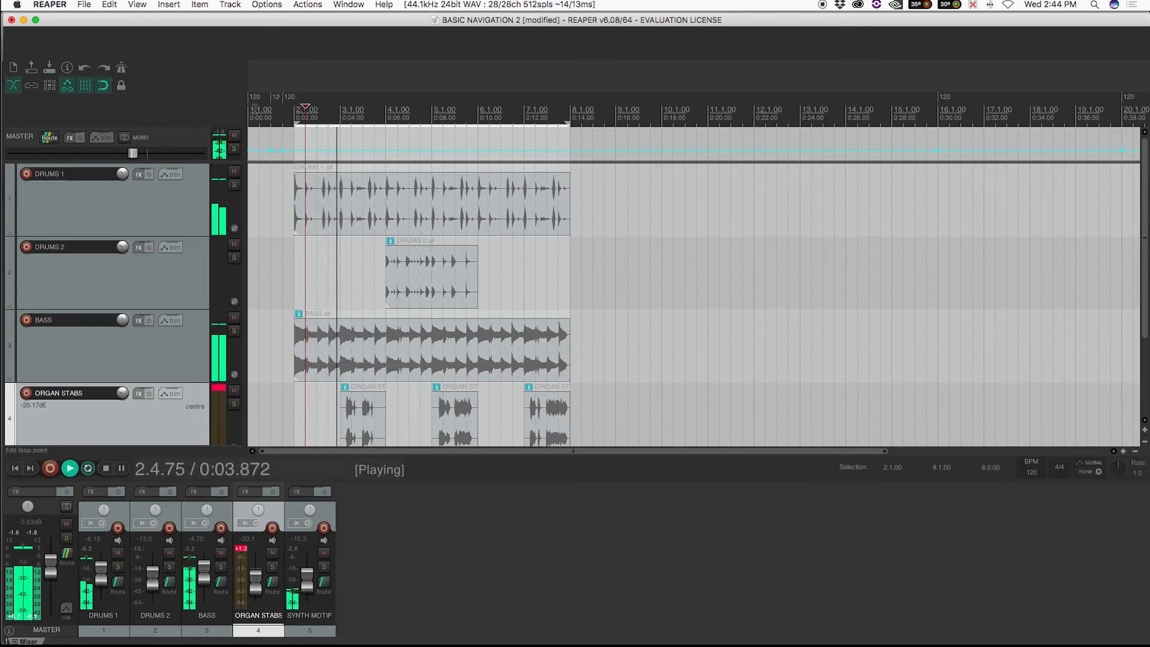
Switch to Finder and pick SYNTH MOTIF.aif in the LOOPS 120 folder to show where audio is imported from
{"action": "key", "text": "super+Tab"}
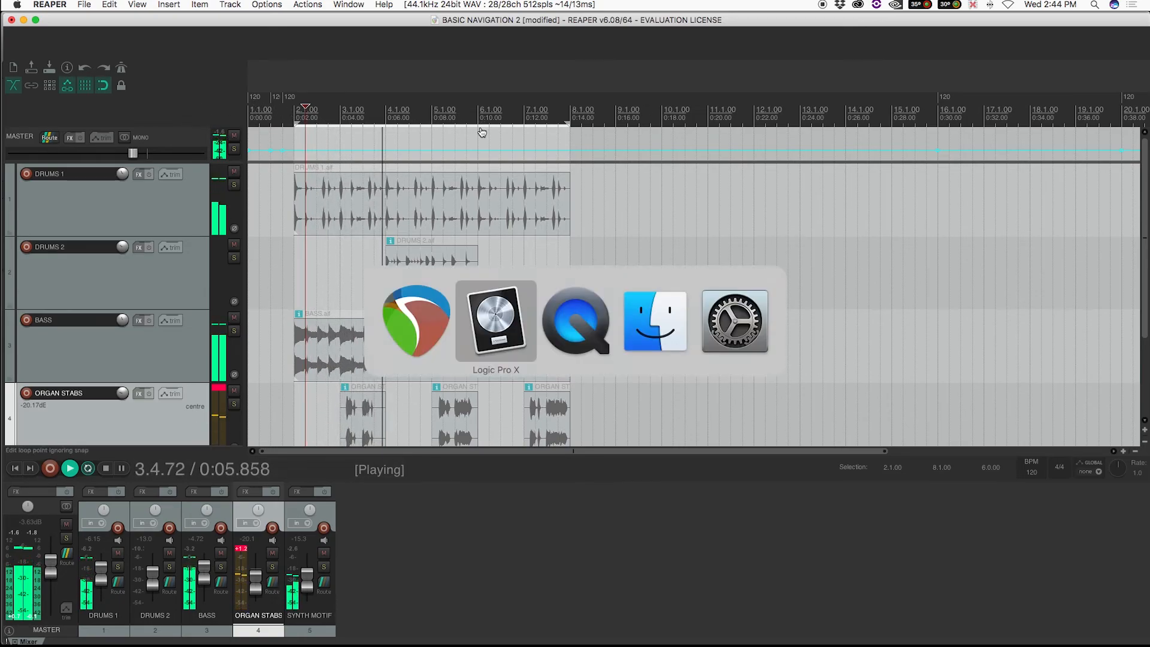
{"action": "key", "text": "super+Tab"}
{"action": "key", "text": "super+Tab"}
{"action": "left_click", "coordinate": [691, 130]}
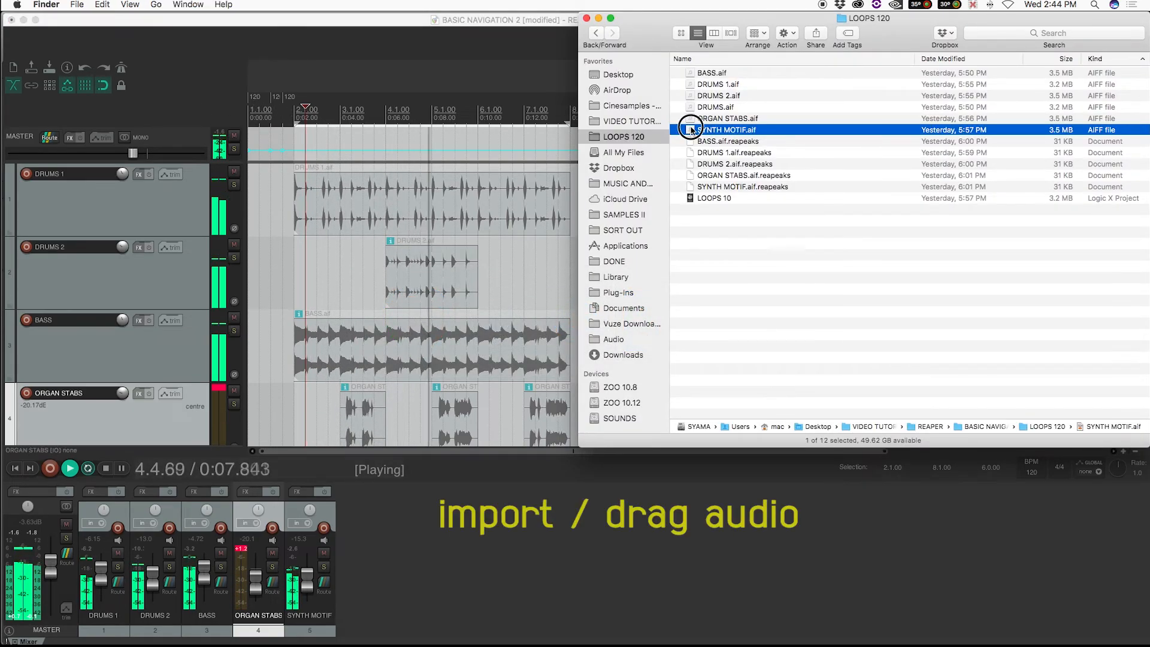
{"action": "mouse_move", "coordinate": [691, 129]}
{"action": "left_mouse_down"}
{"action": "mouse_move", "coordinate": [590, 116]}
{"action": "mouse_move", "coordinate": [487, 197]}
{"action": "mouse_move", "coordinate": [684, 139]}
{"action": "left_mouse_up"}
Back in REAPER, shorten the loop to end at 4.1.00 and set the tempo near the project start to 30 BPM
{"action": "left_click", "coordinate": [257, 216]}
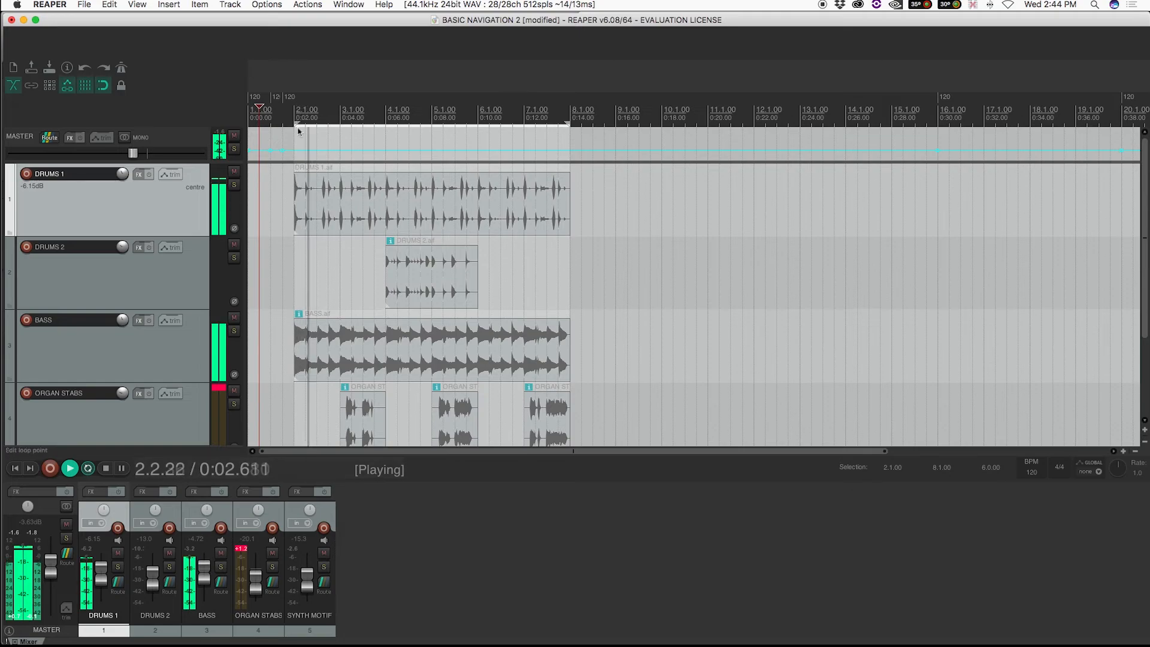
{"action": "left_click_drag", "start_coordinate": [569, 123], "coordinate": [386, 124]}
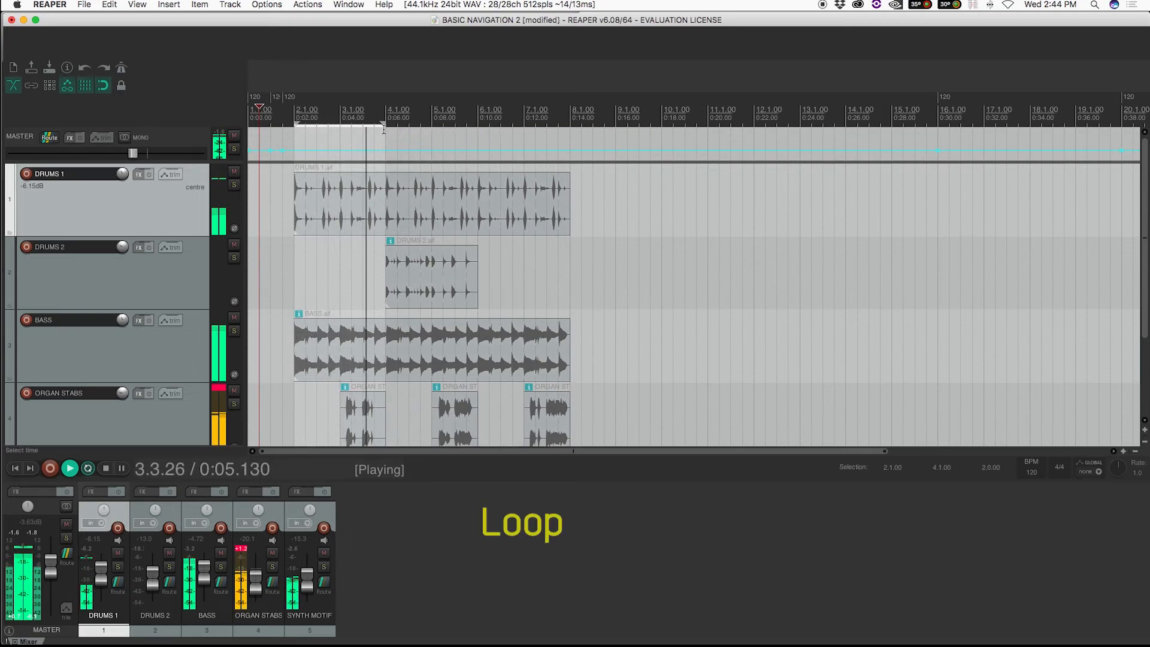
{"action": "left_click", "coordinate": [1032, 472]}
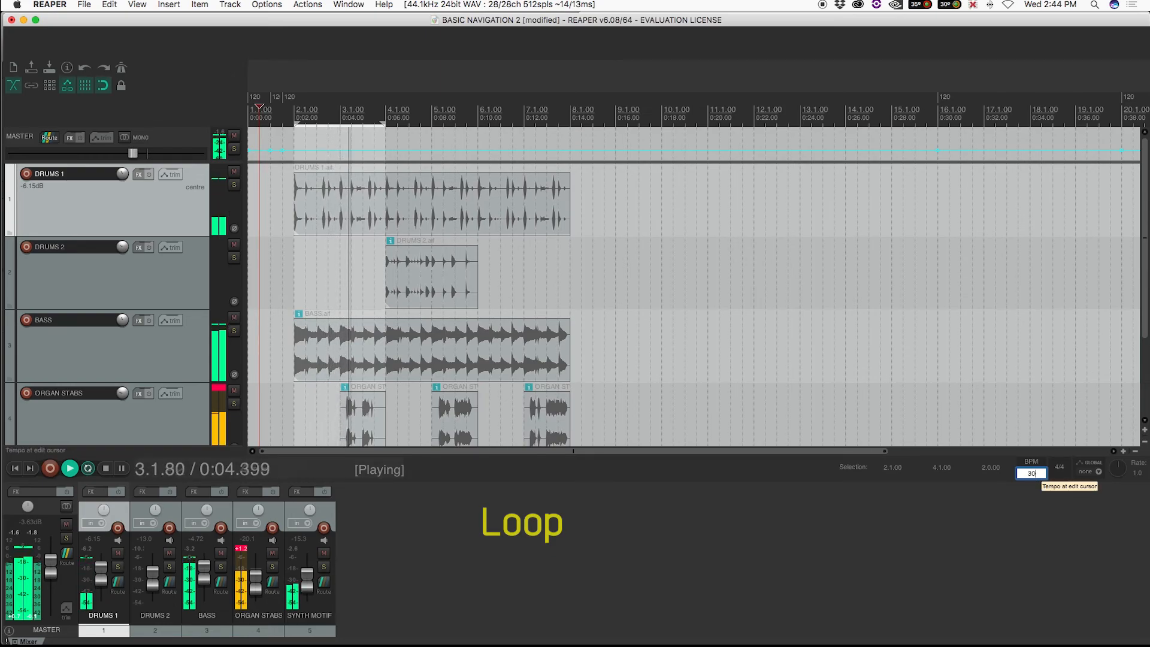
{"action": "type", "text": "30"}
{"action": "key", "text": "Return"}
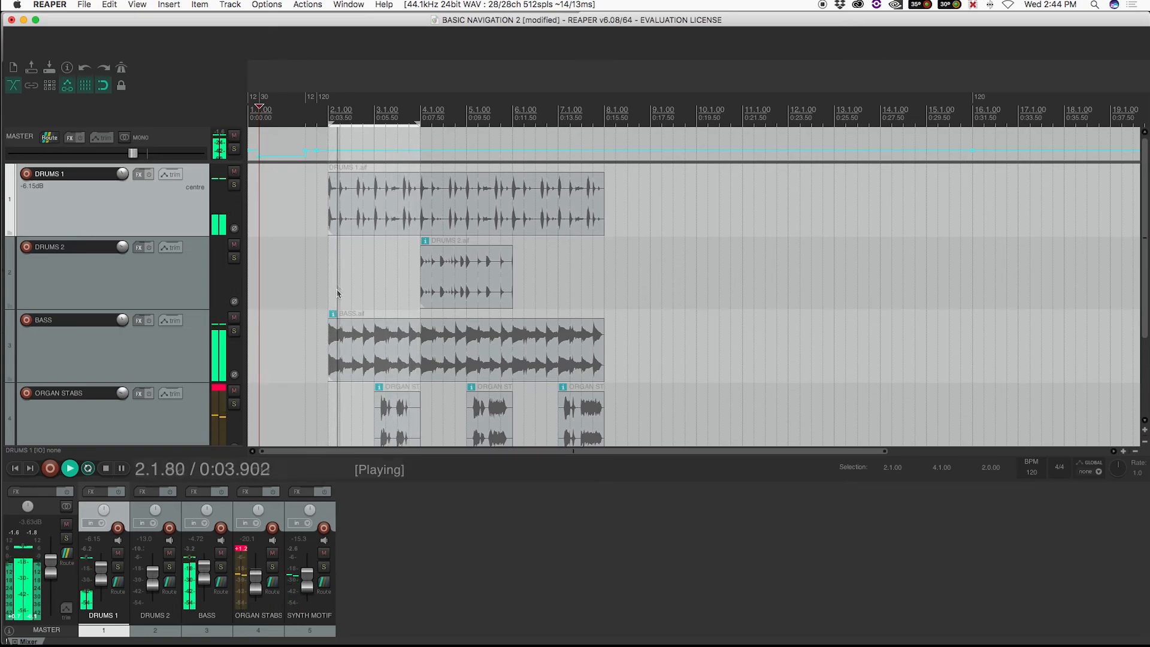
Trim the DRUMS 1 clip to run from about 3.2.00 to 6.1.00, select the BASS clip and stop playback
{"action": "left_click", "coordinate": [326, 206]}
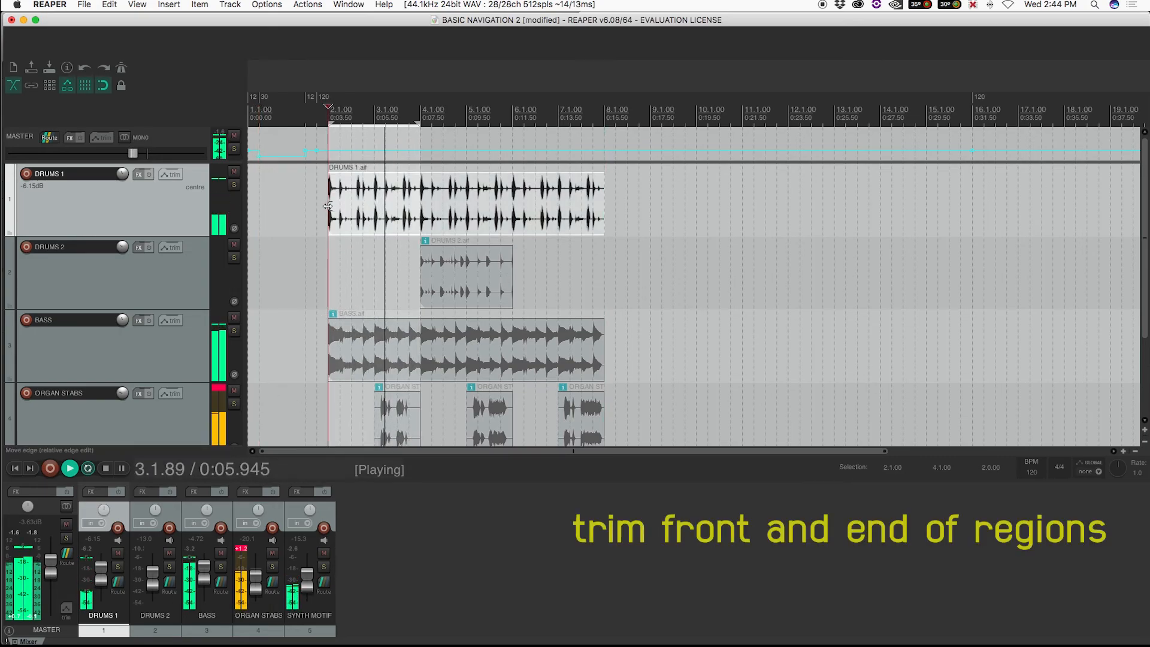
{"action": "left_click_drag", "start_coordinate": [326, 206], "coordinate": [385, 199]}
{"action": "left_click_drag", "start_coordinate": [601, 197], "coordinate": [512, 197]}
{"action": "left_click", "coordinate": [342, 374]}
{"action": "key", "text": "space"}
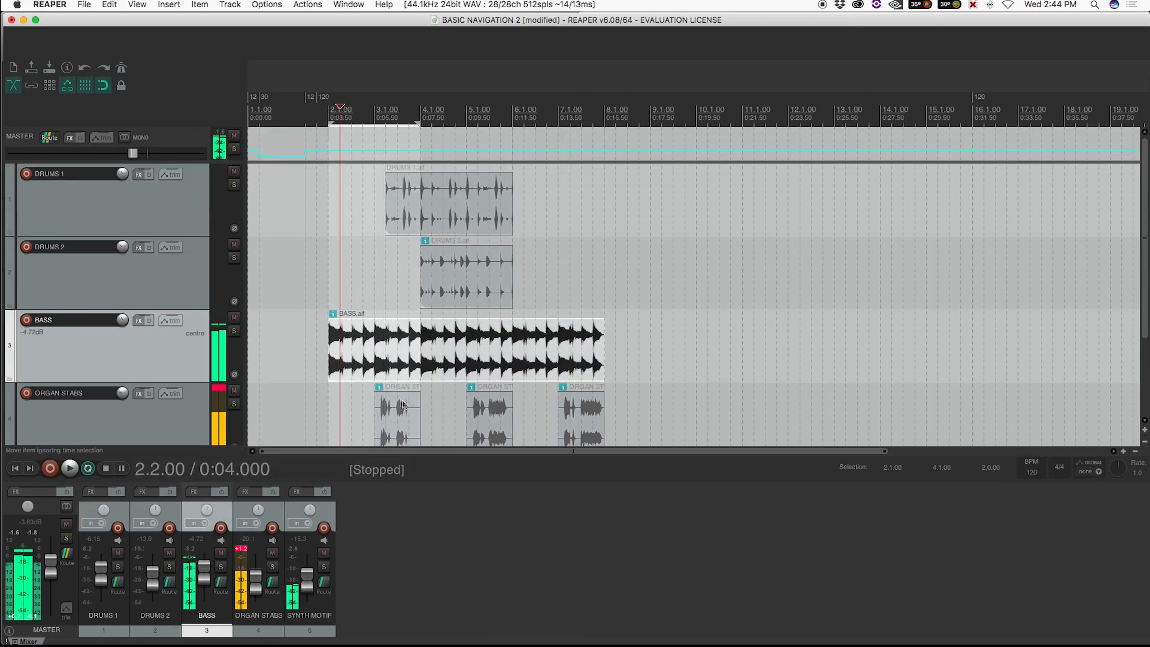